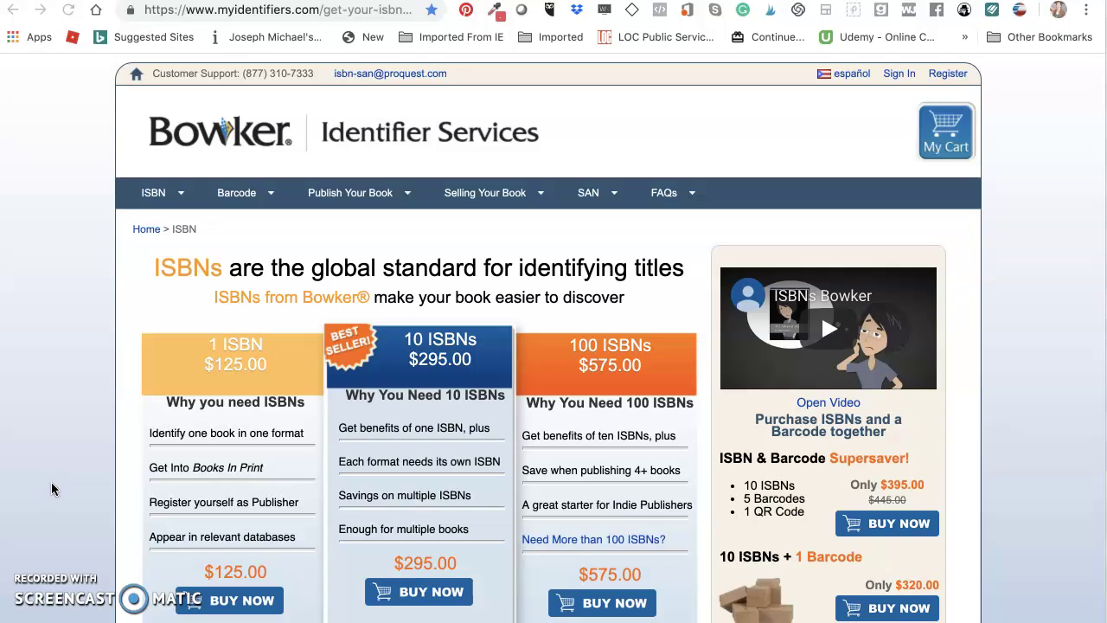
Review the ISBN package prices, barcode and CopyrightsNow bundles, publishing solutions and ISBN product details on the Bowker purchase page.
click(49, 477)
scroll(95, 387, down, 2)
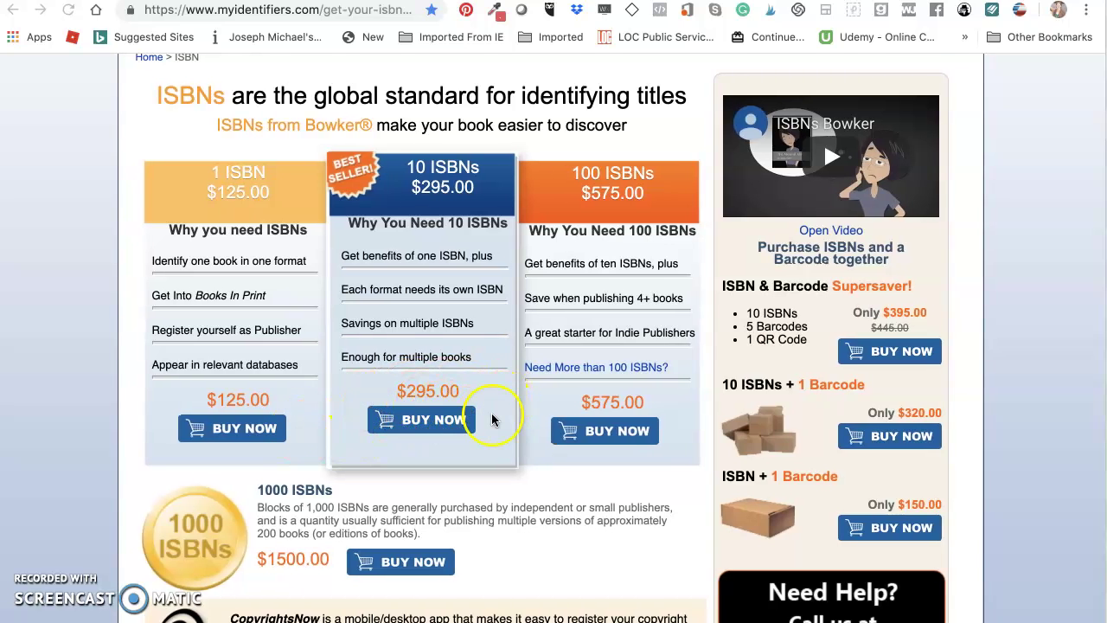
scroll(492, 415, down, 1)
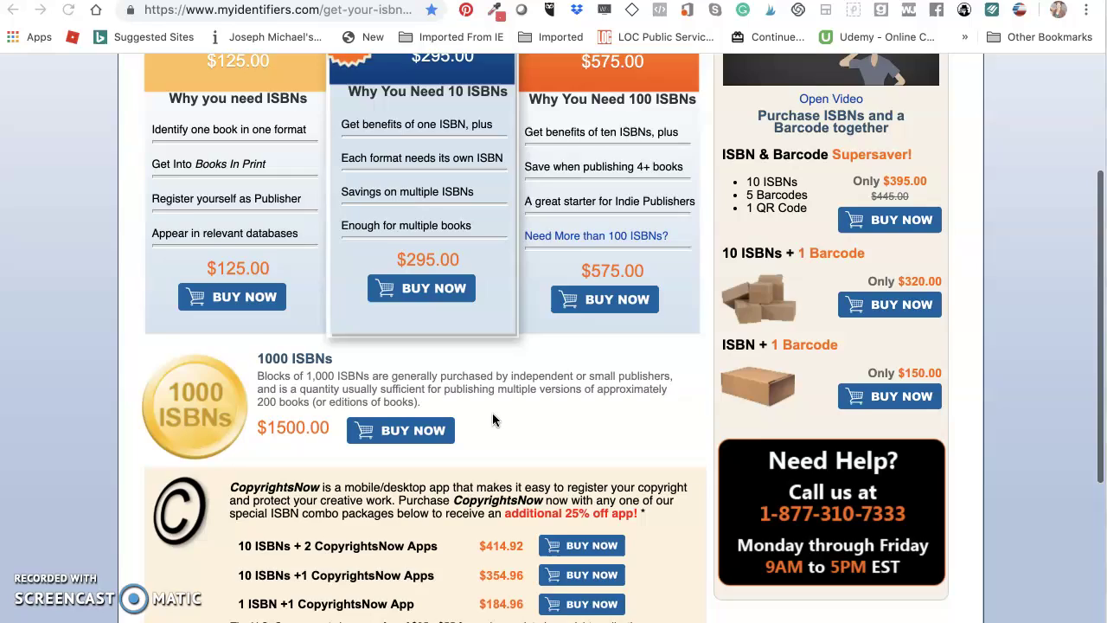
scroll(494, 419, down, 5)
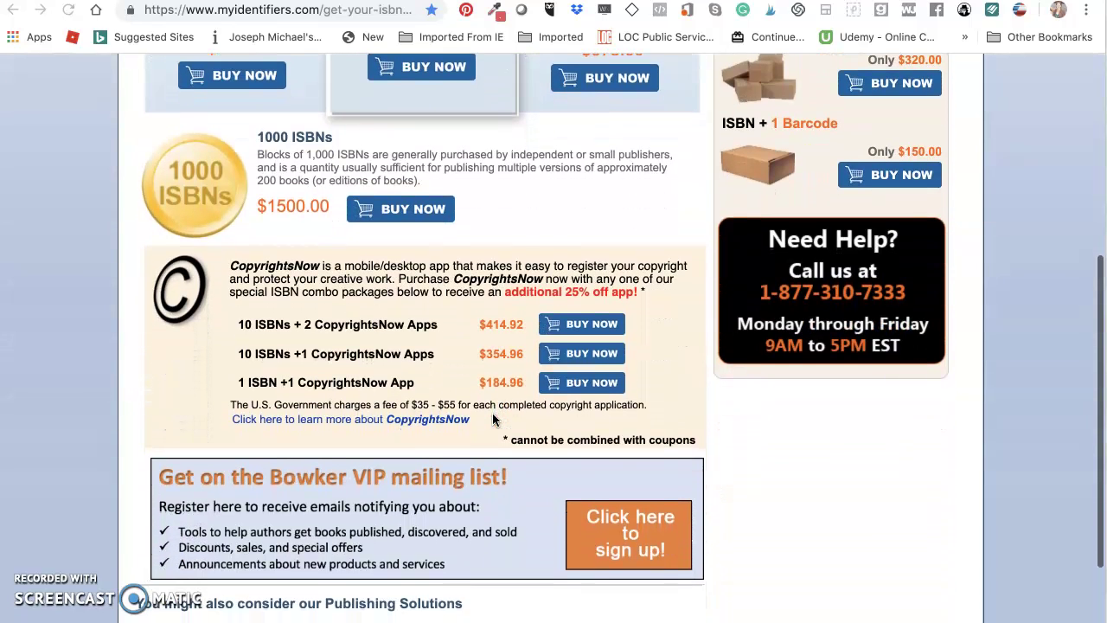
click(499, 274)
scroll(519, 263, down, 2)
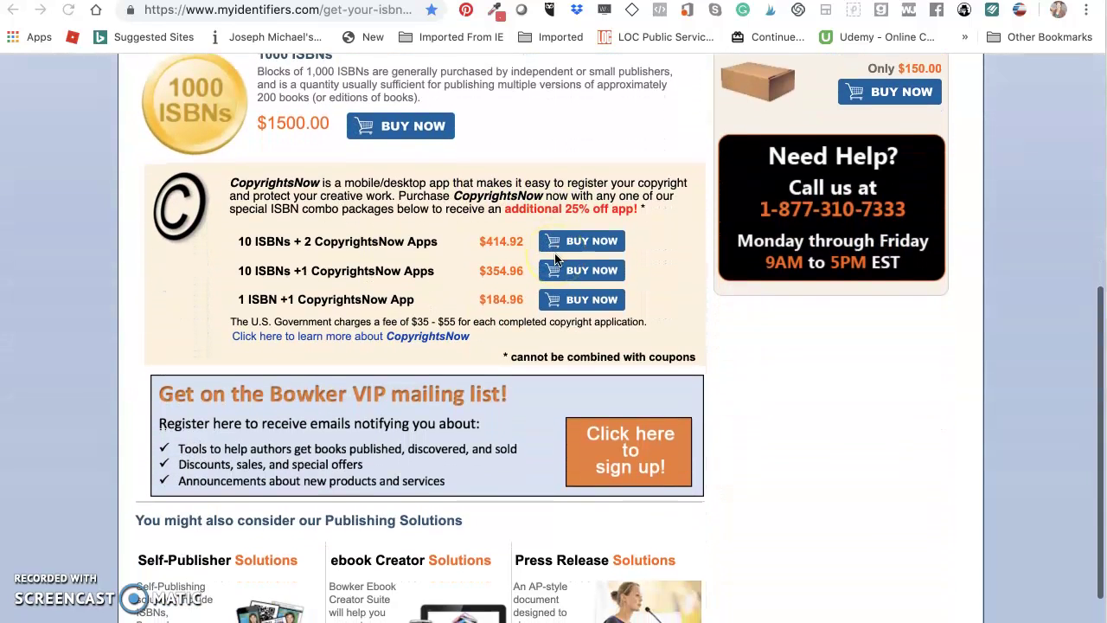
scroll(556, 259, up, 1)
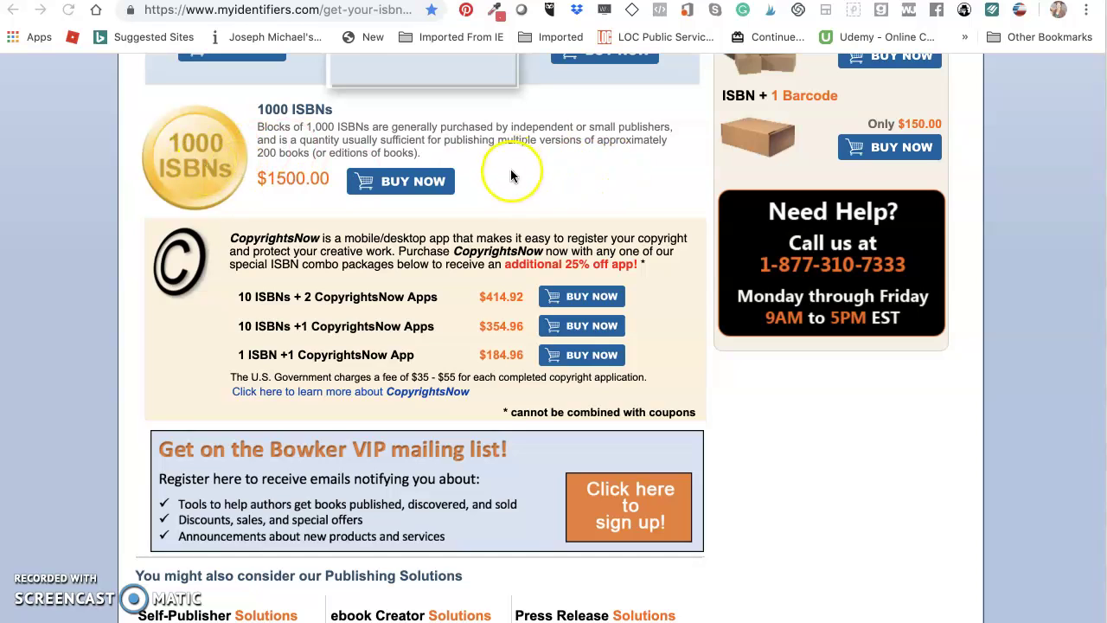
scroll(476, 229, down, 3)
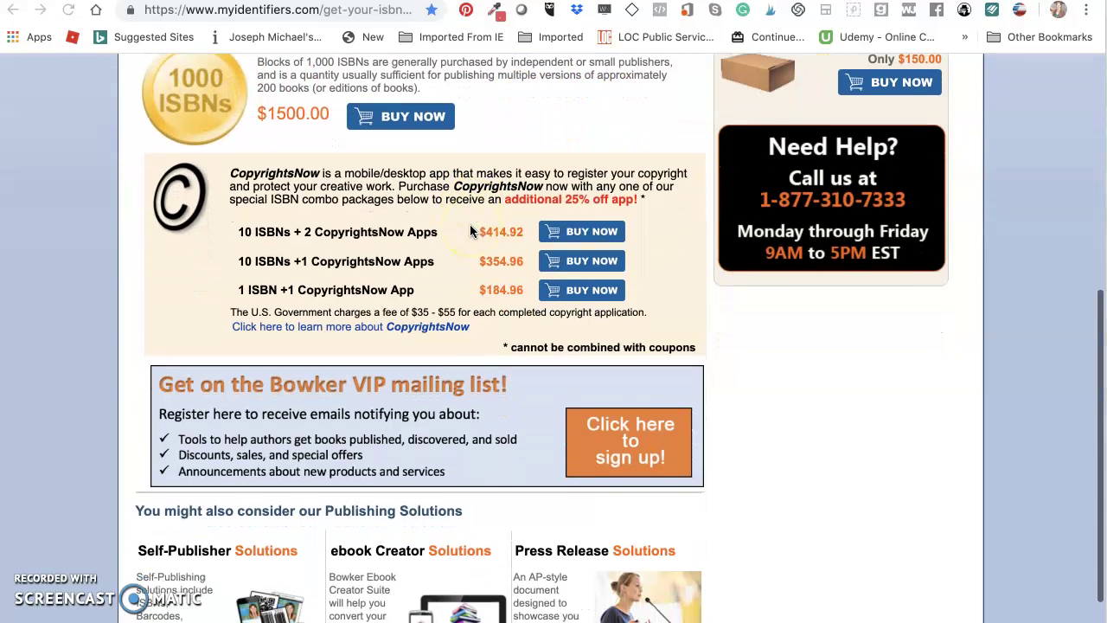
scroll(470, 230, down, 10)
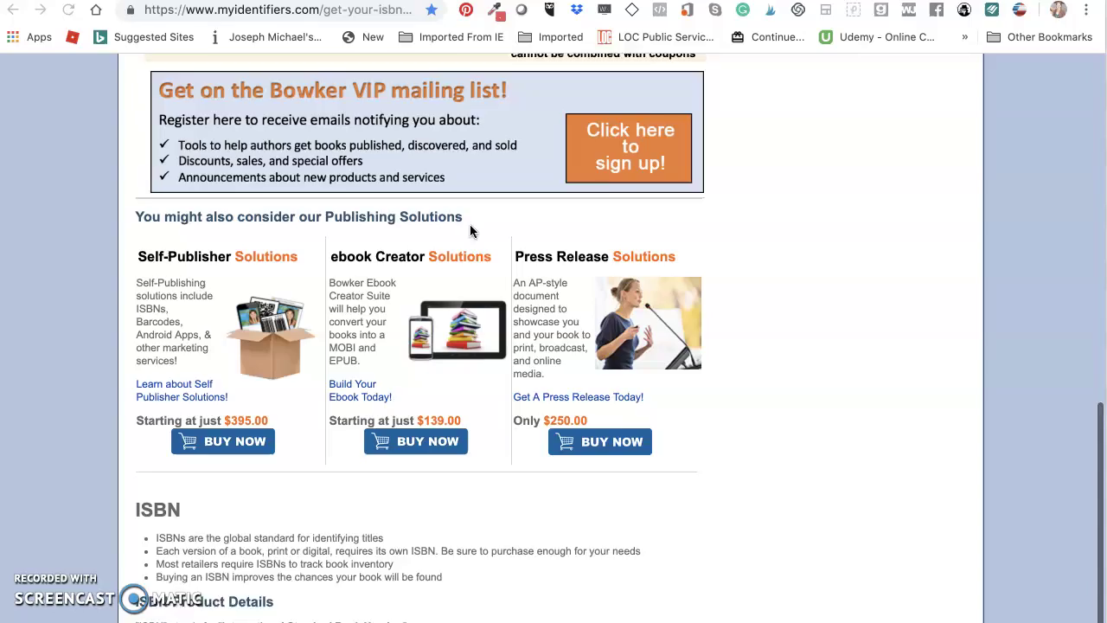
click(505, 484)
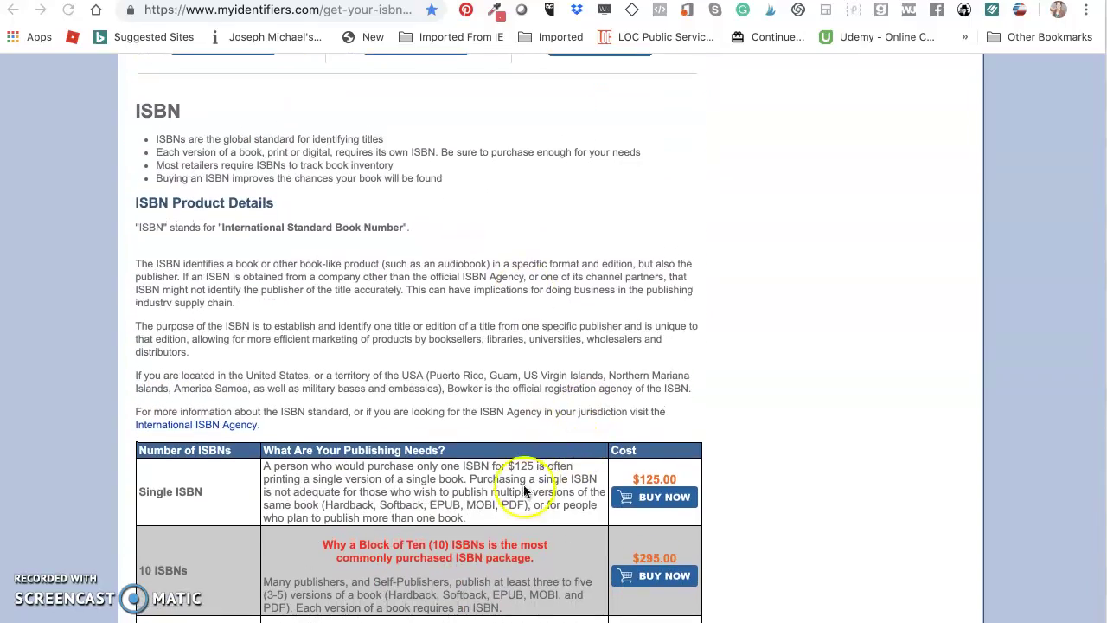
scroll(506, 485, up, 1)
scroll(506, 481, up, 15)
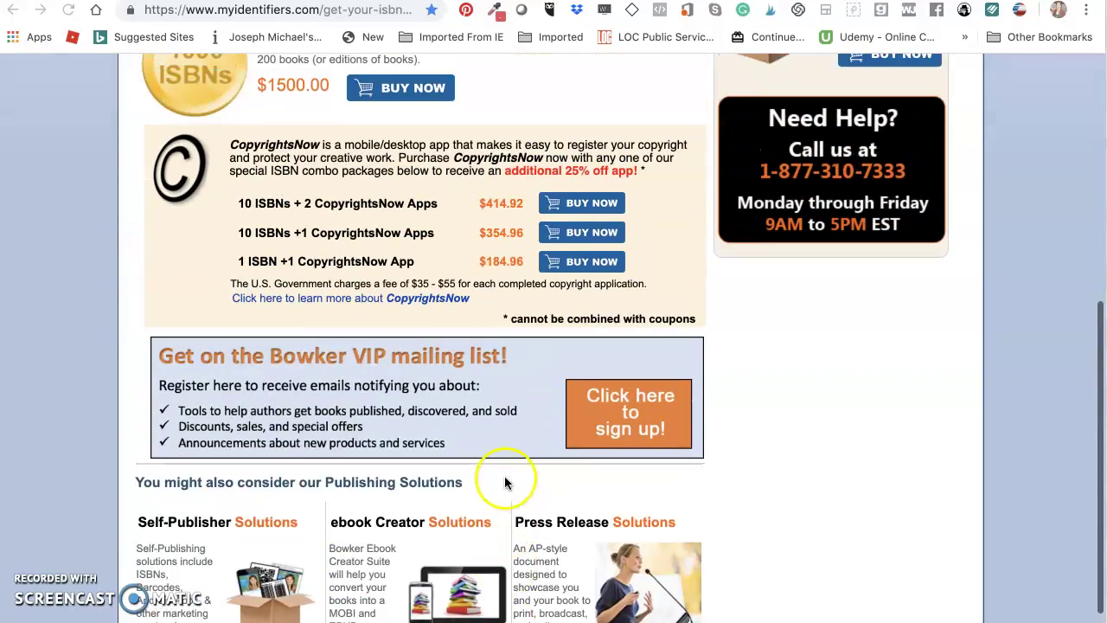
scroll(506, 481, up, 2)
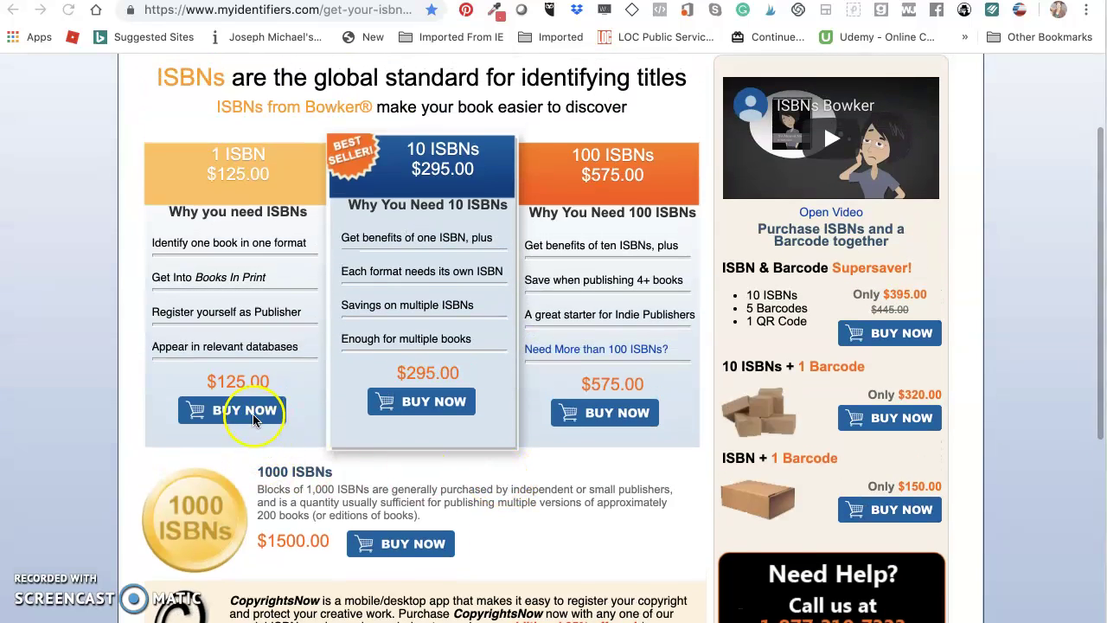
Add the 10 ISBNs package to the cart without the ScoreIt offer and view the shopping cart.
scroll(254, 408, up, 2)
click(443, 491)
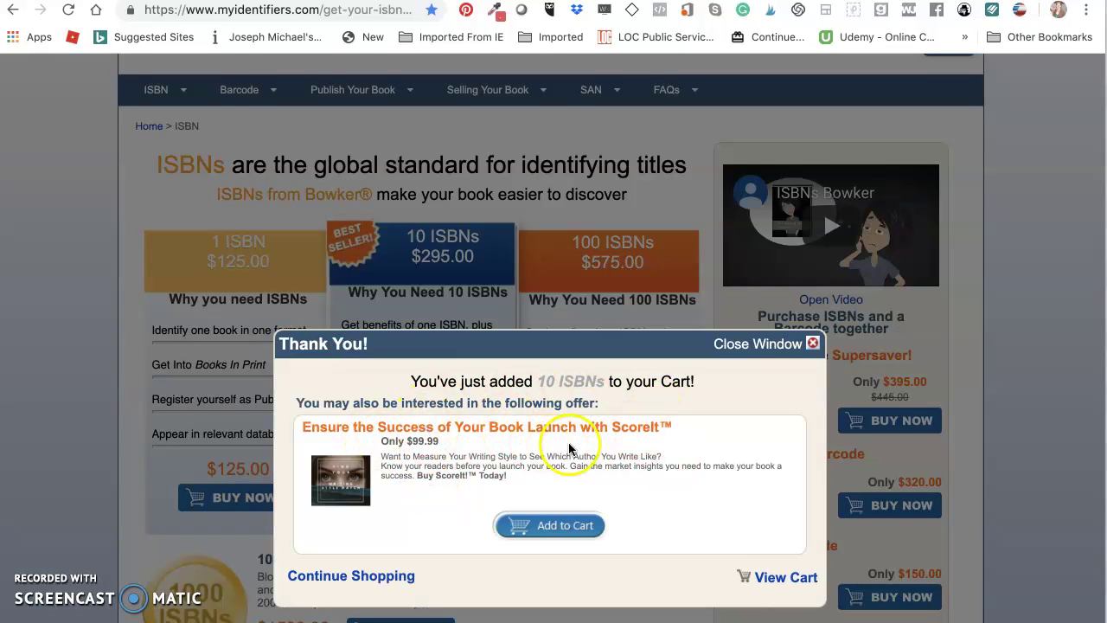
scroll(525, 412, down, 2)
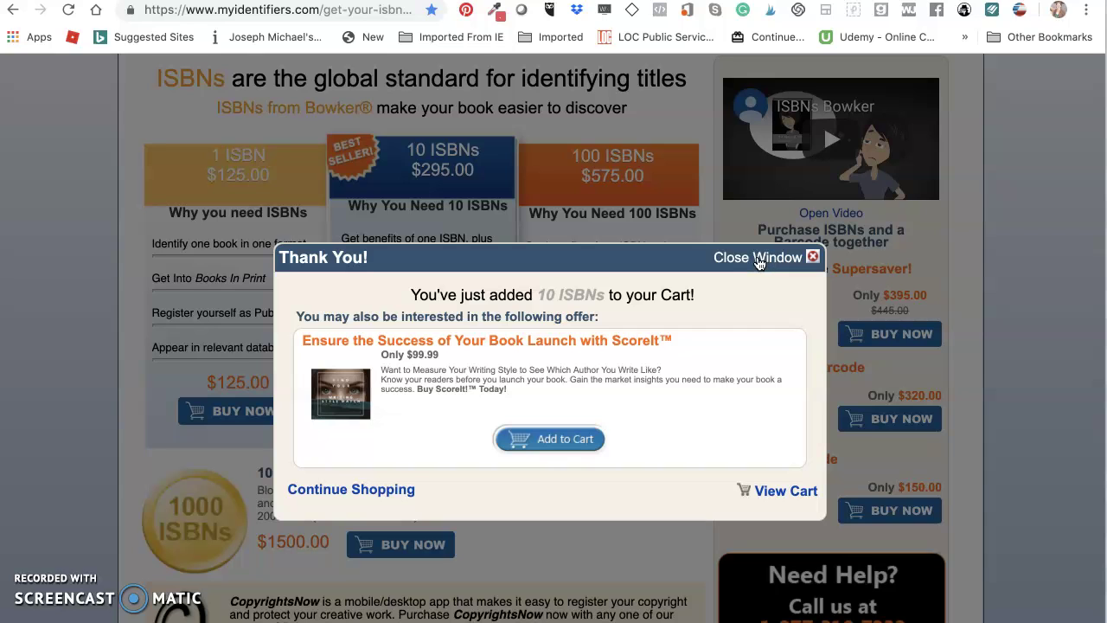
scroll(482, 437, right, 1)
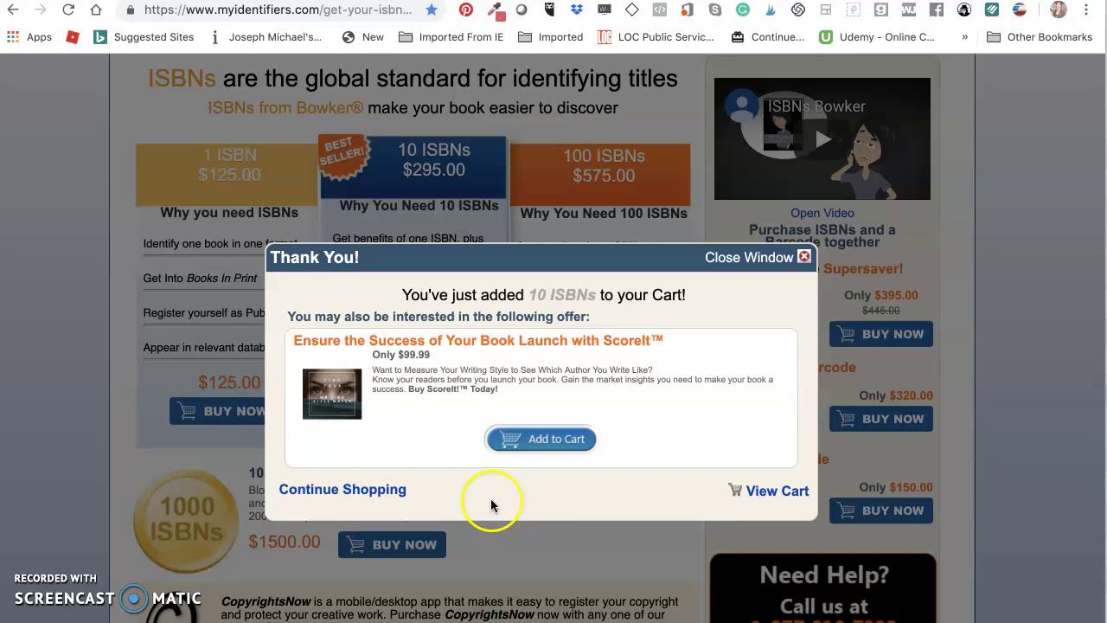
scroll(579, 494, down, 2)
scroll(578, 494, up, 2)
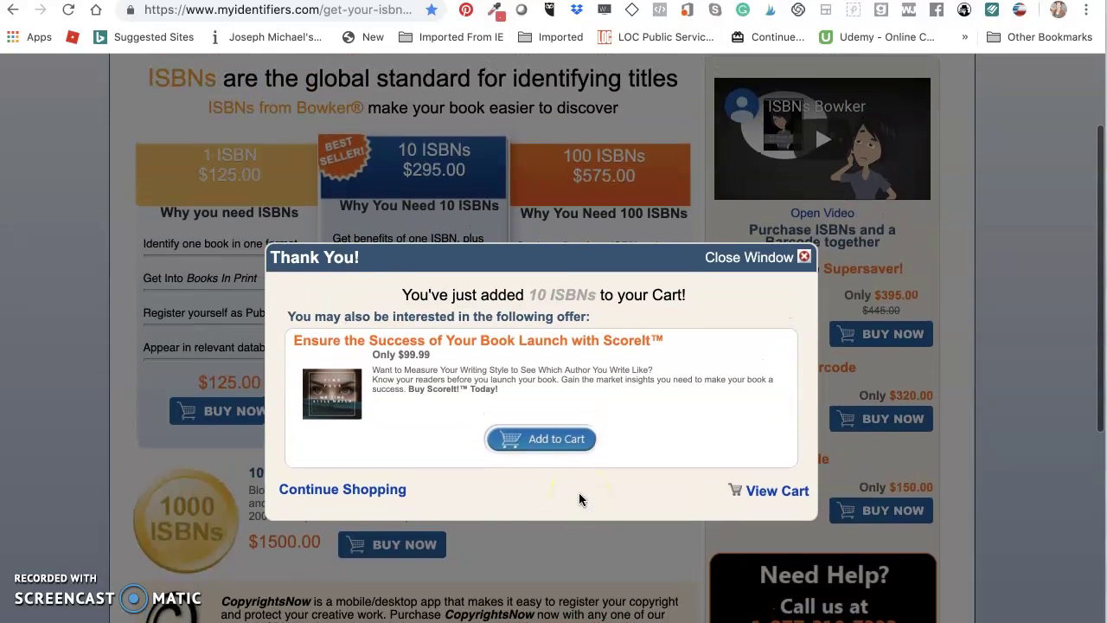
scroll(526, 529, down, 2)
scroll(526, 529, up, 2)
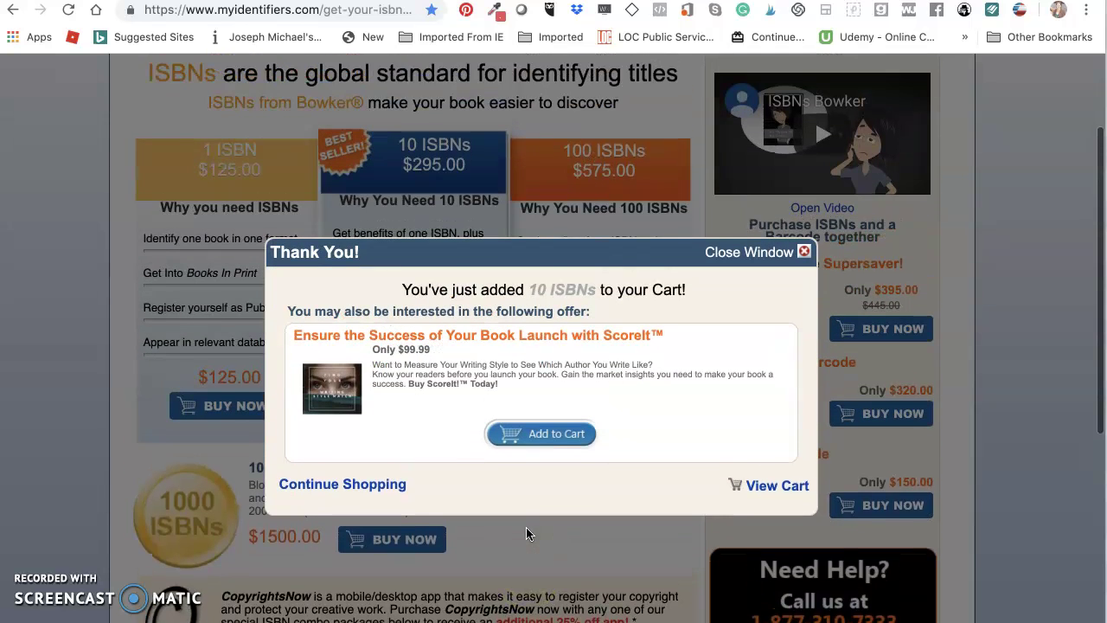
scroll(526, 529, up, 2)
scroll(526, 529, down, 2)
click(492, 530)
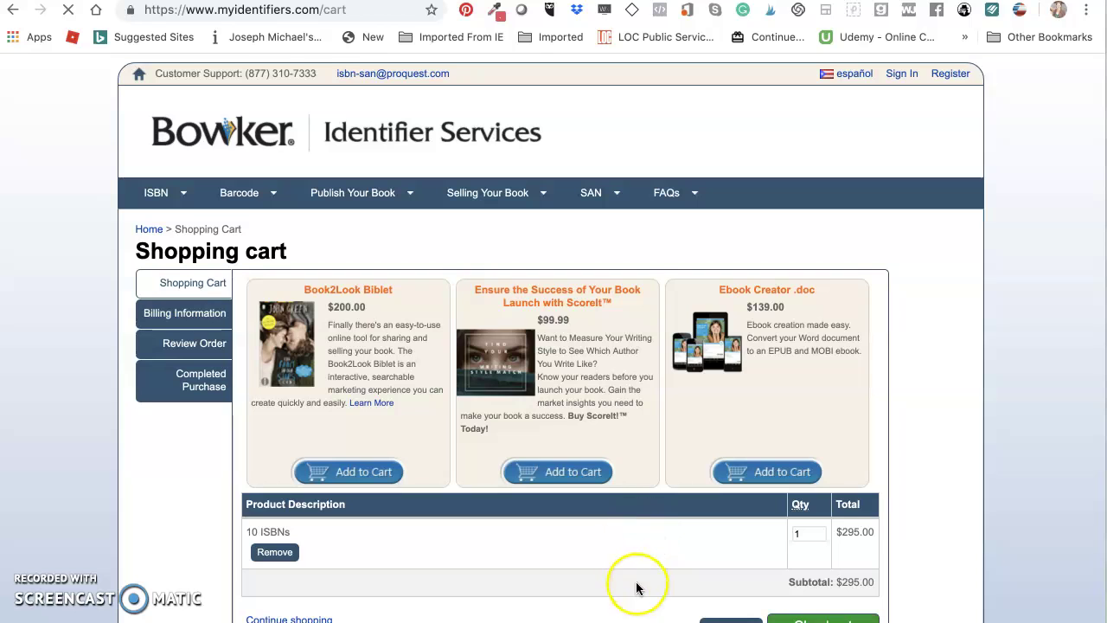
Look over the shopping cart with one 10 ISBNs package and proceed to checkout.
scroll(613, 573, down, 1)
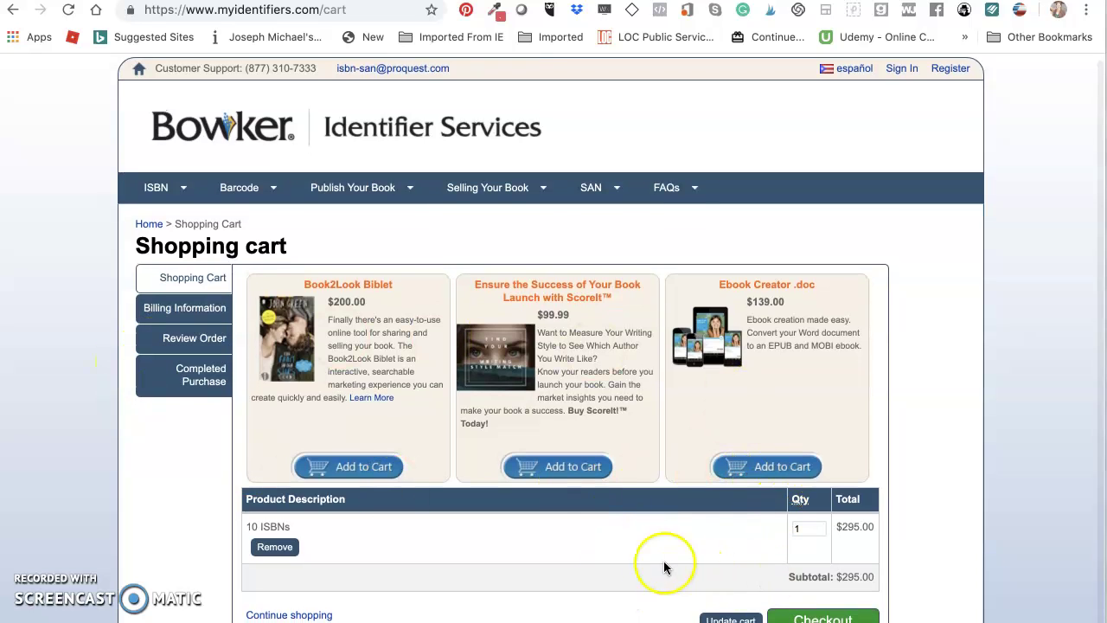
scroll(591, 560, down, 1)
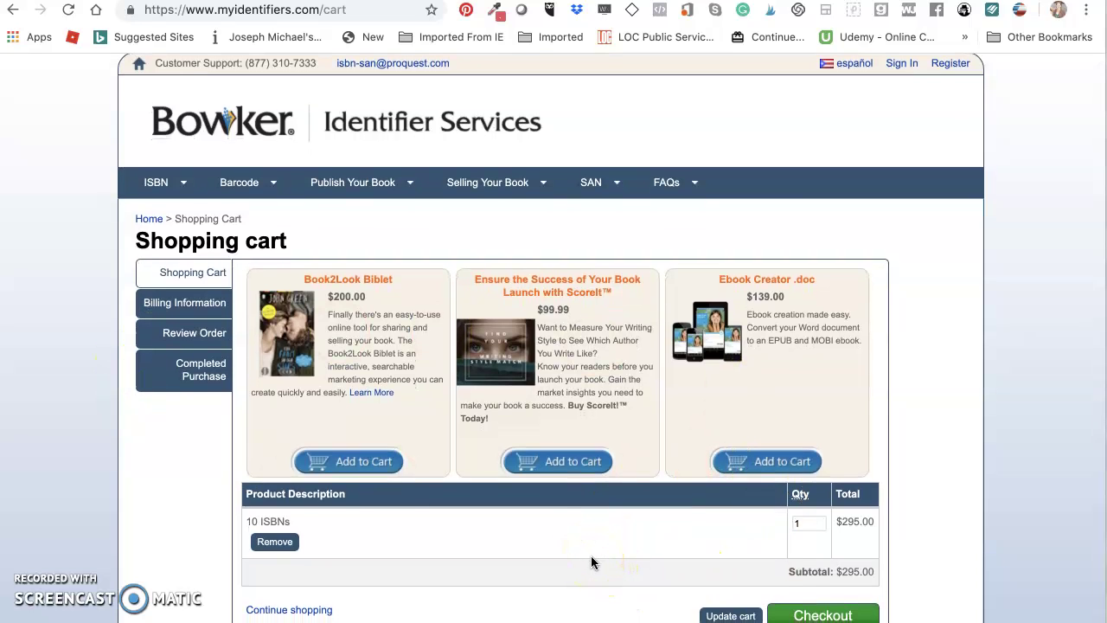
scroll(804, 615, up, 1)
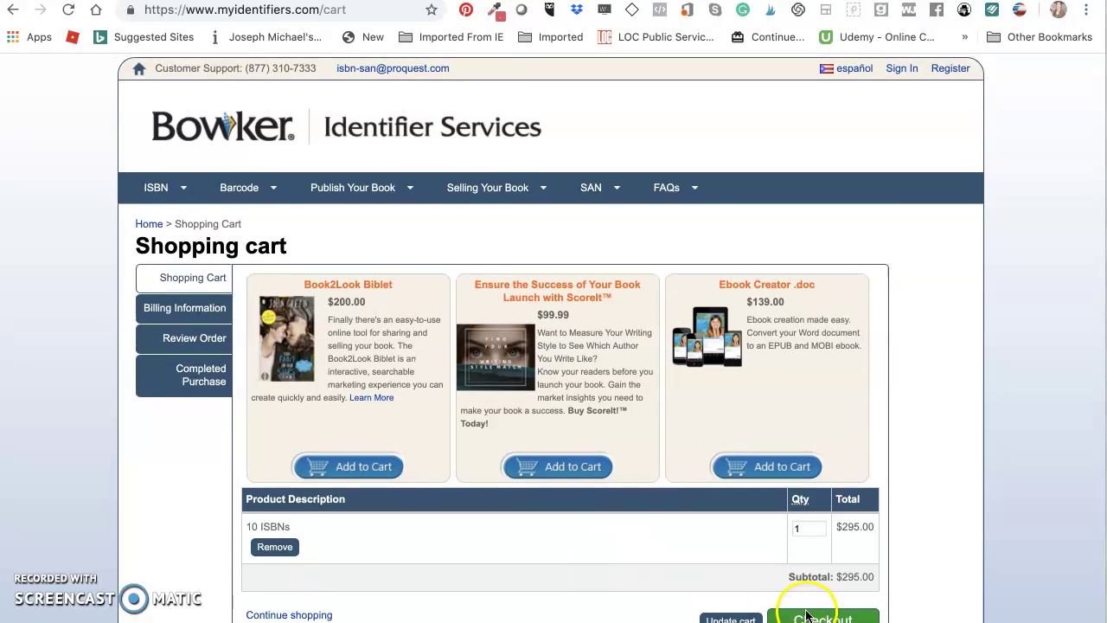
click(806, 614)
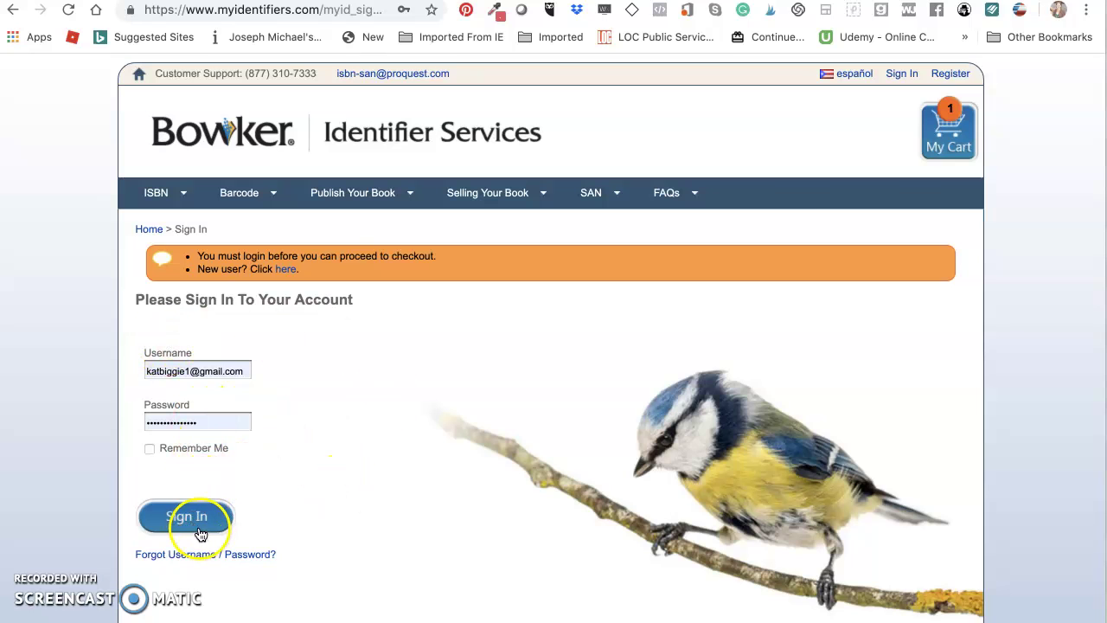
View the options for creating a new account, and sign in to the existing account with the prefilled credentials.
click(951, 75)
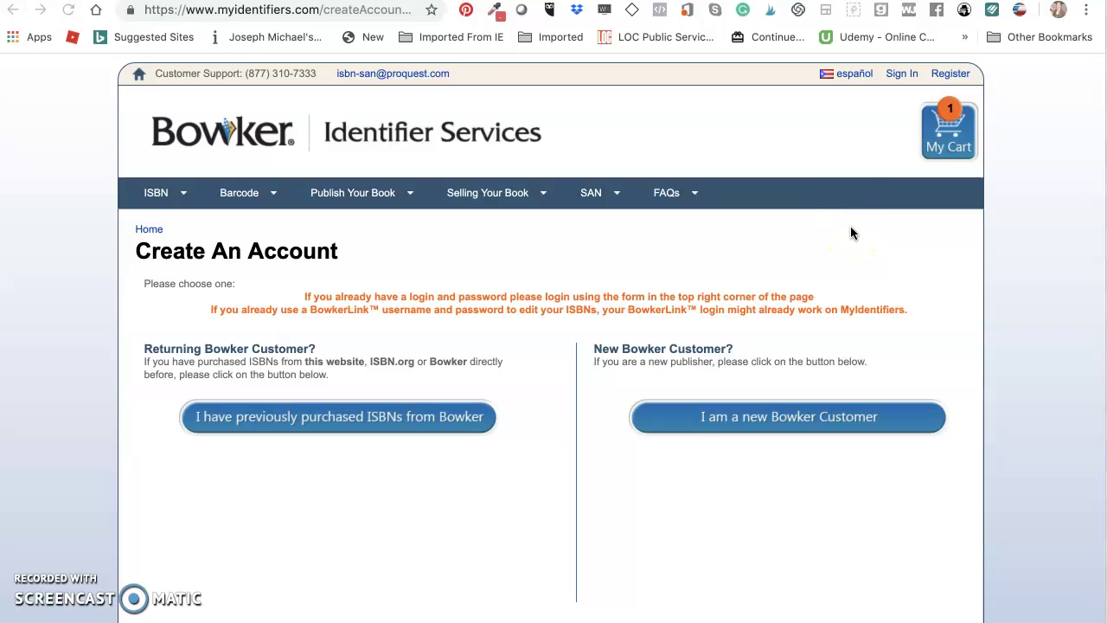
click(902, 73)
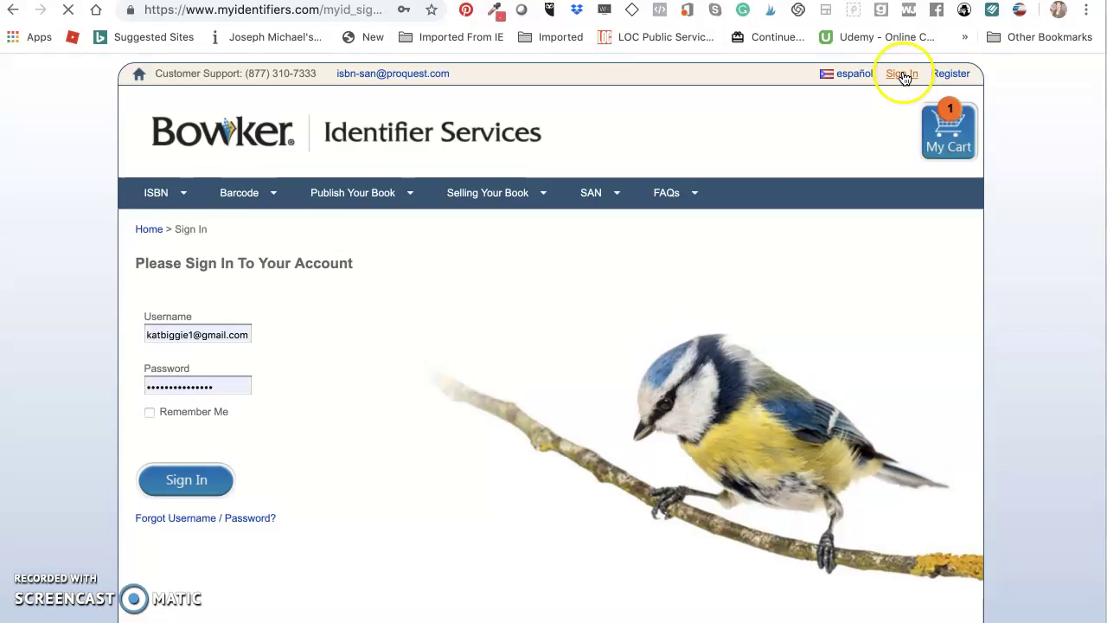
click(183, 481)
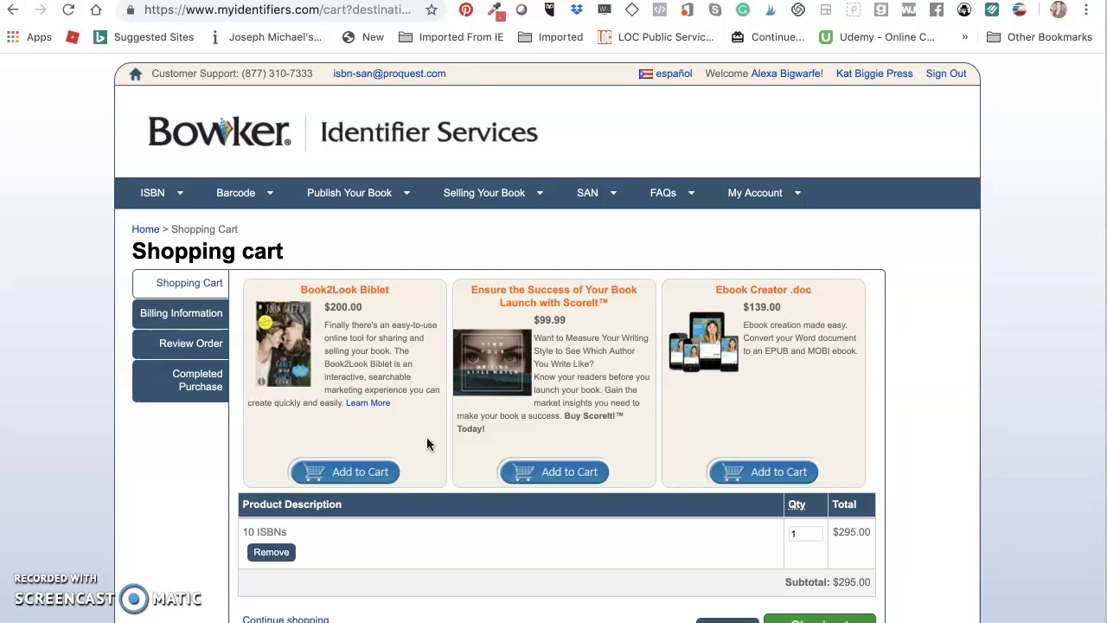
Remove the 10 ISBNs package from the shopping cart and open the account's Manage ISBNs page.
click(274, 550)
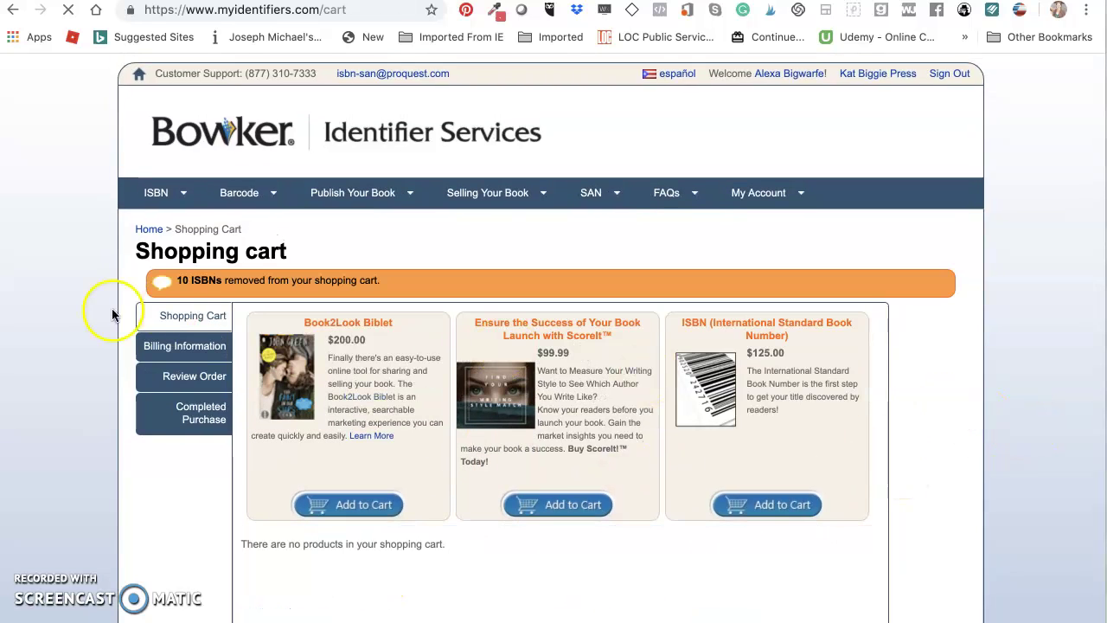
mouse_move(795, 190)
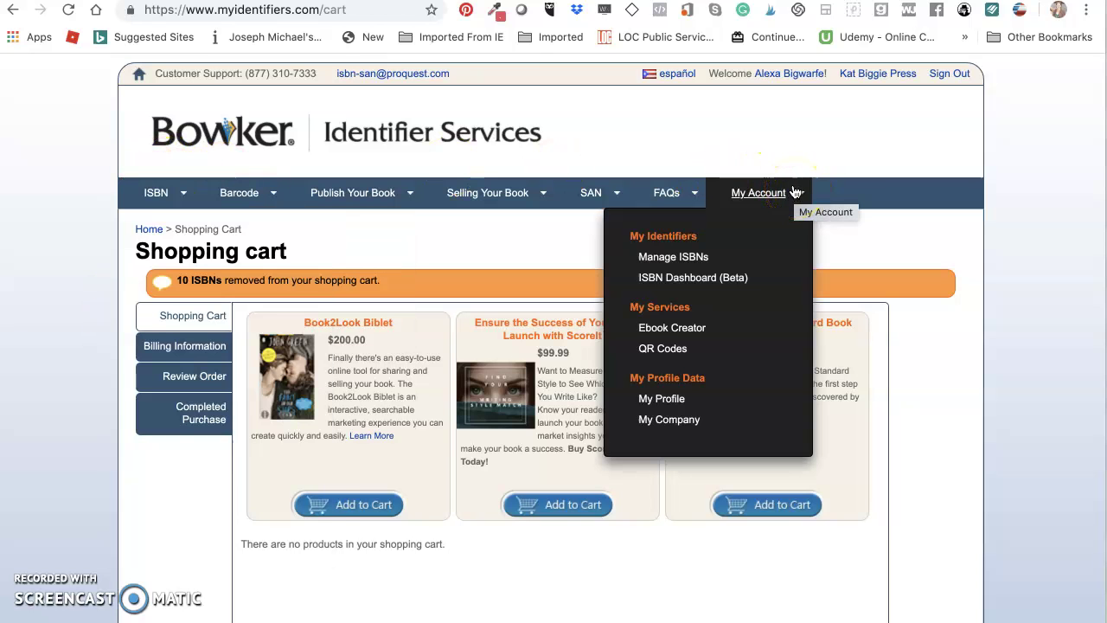
click(666, 262)
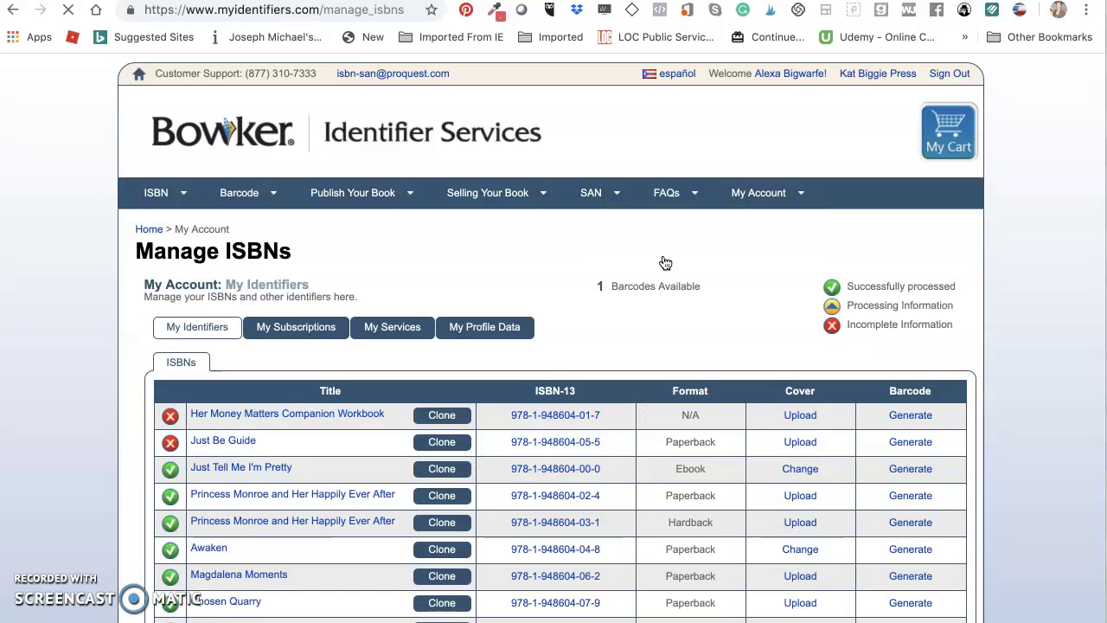
Set the Manage ISBNs list to display 100 ISBNs per page.
scroll(633, 276, down, 5)
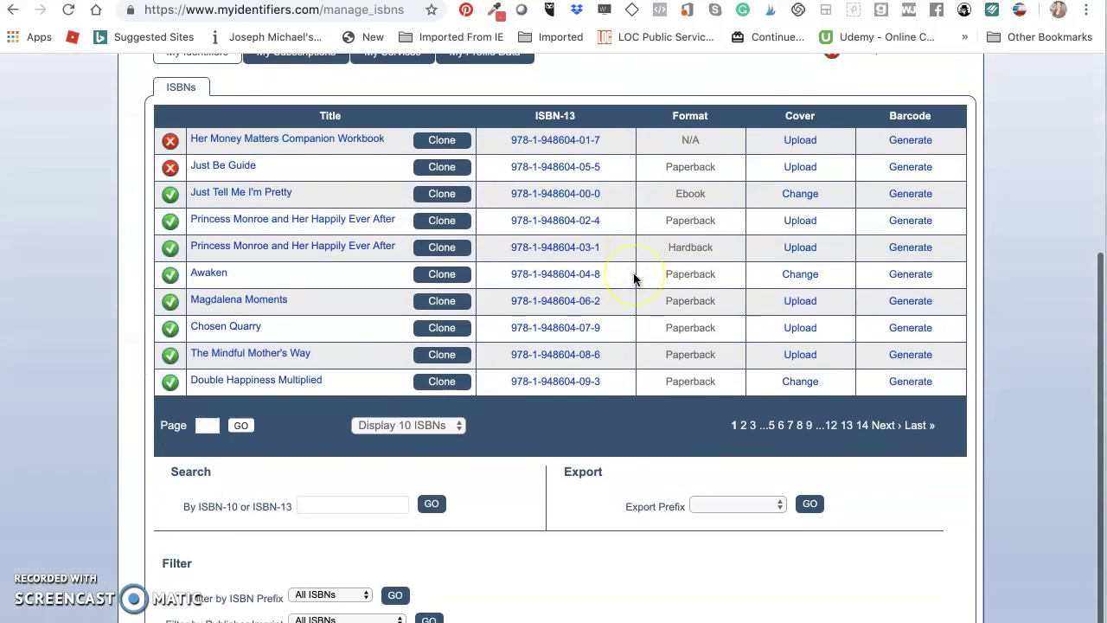
scroll(633, 272, up, 5)
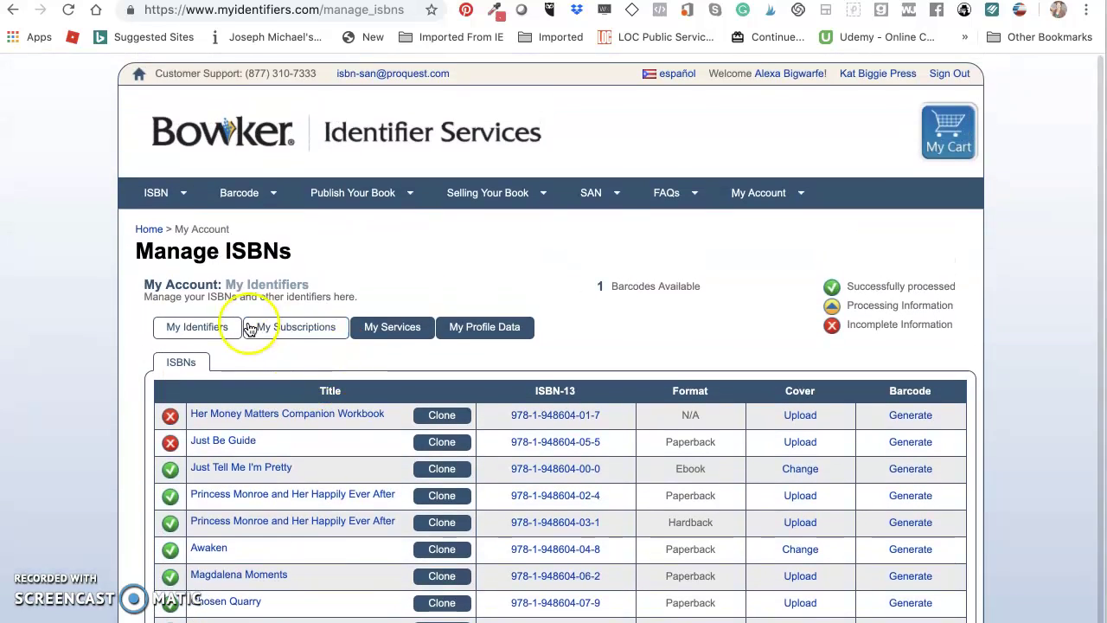
scroll(415, 428, down, 5)
click(436, 399)
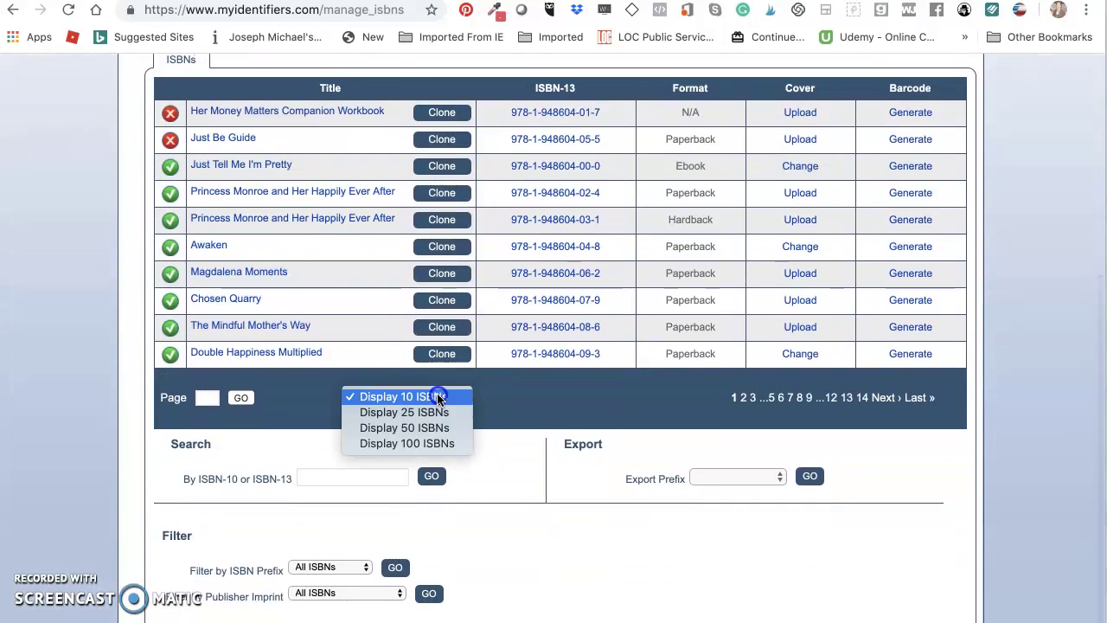
click(429, 442)
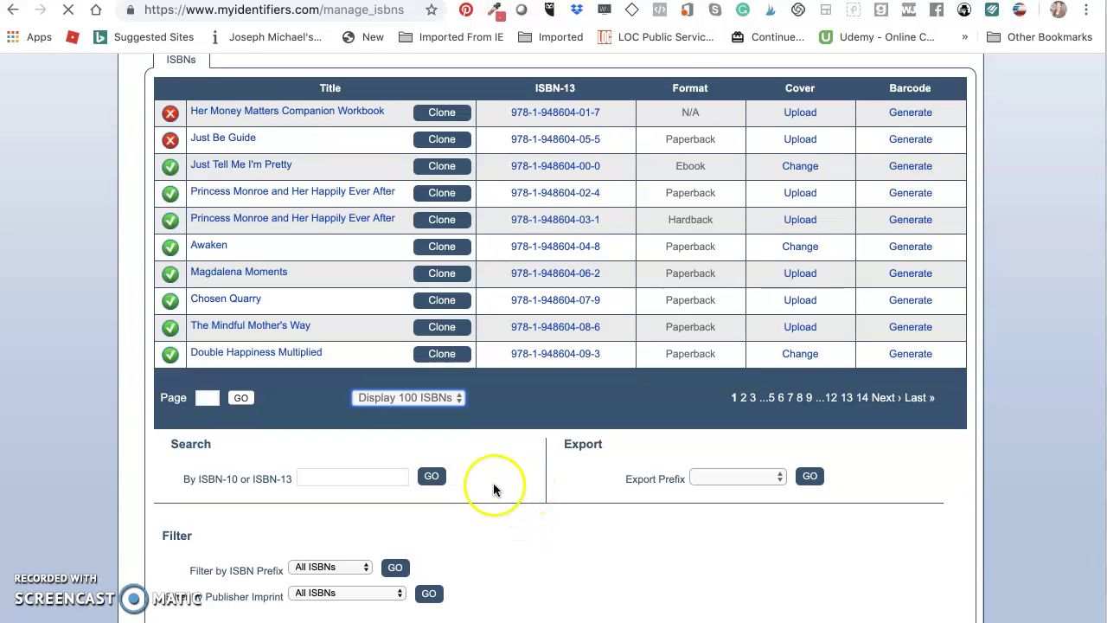
Examine the ISBN list's assigned titles with their formats and the unused ISBNs that still need a title assigned.
scroll(495, 524, down, 10)
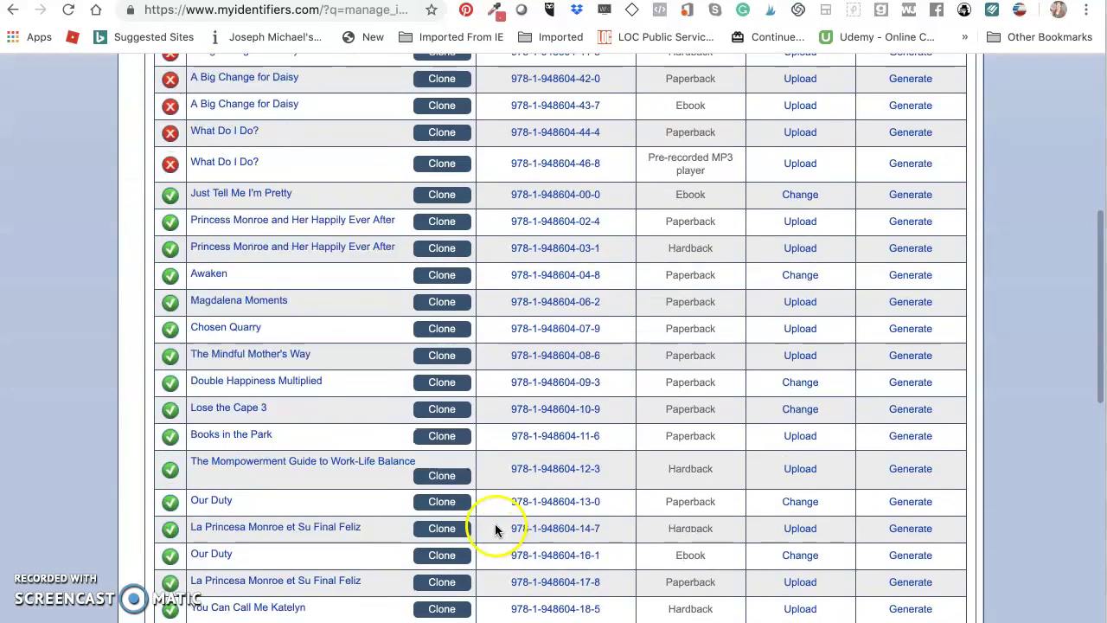
scroll(495, 523, down, 5)
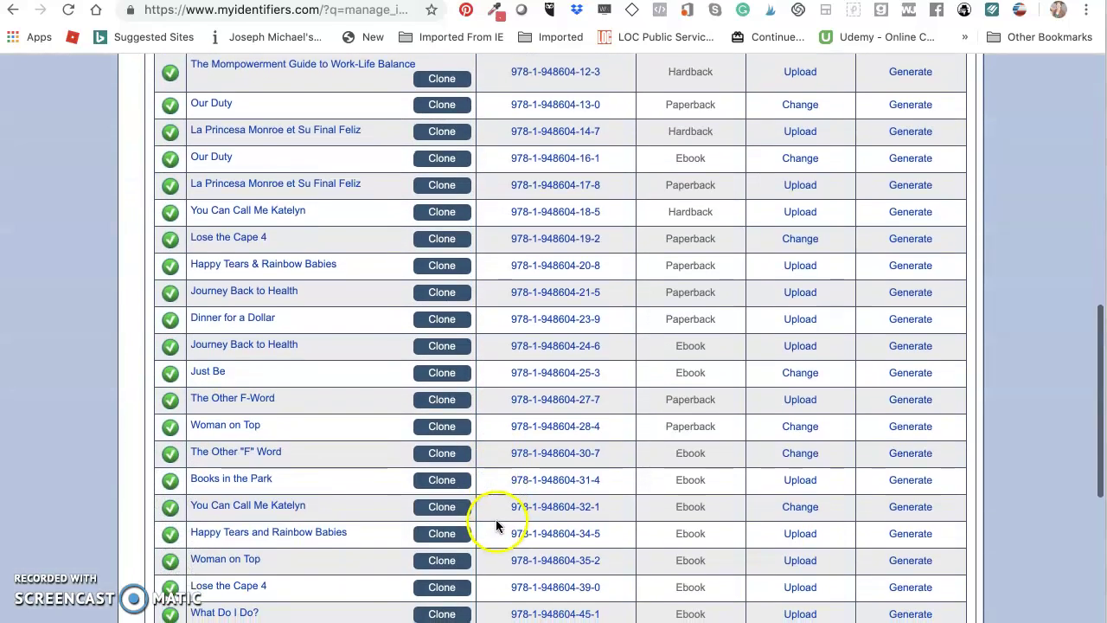
scroll(206, 237, up, 1)
scroll(251, 364, down, 2)
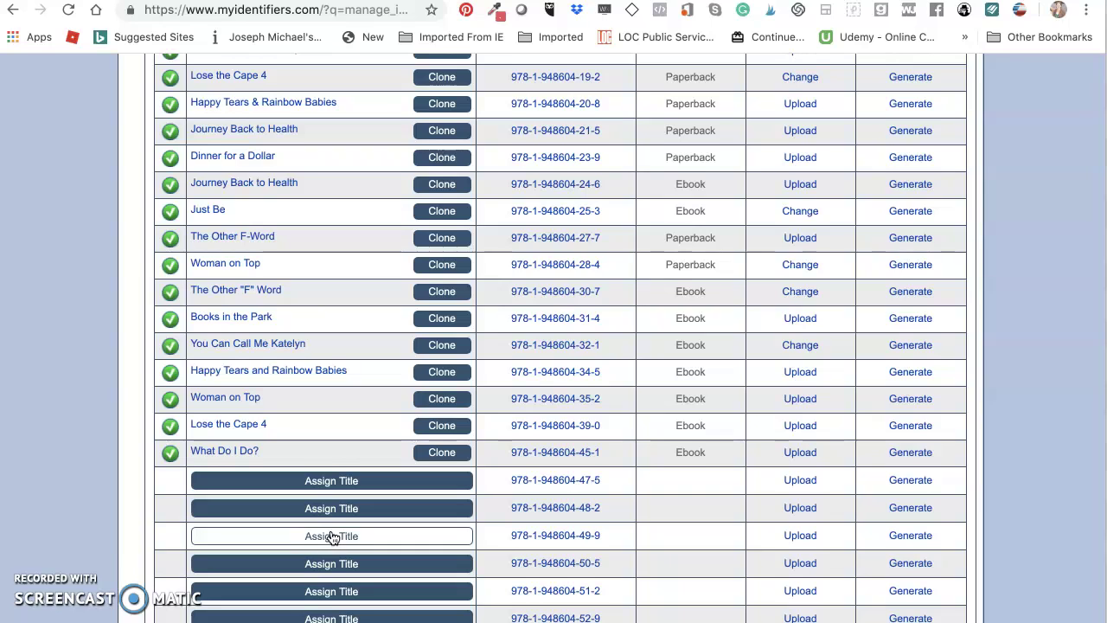
scroll(332, 537, up, 1)
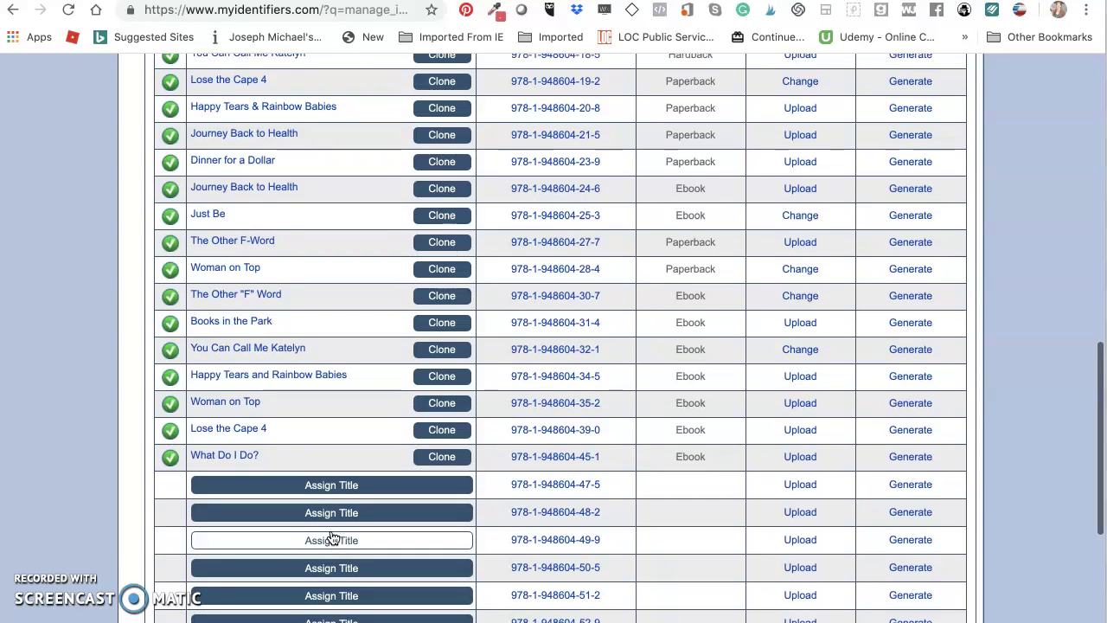
click(581, 492)
scroll(576, 558, up, 2)
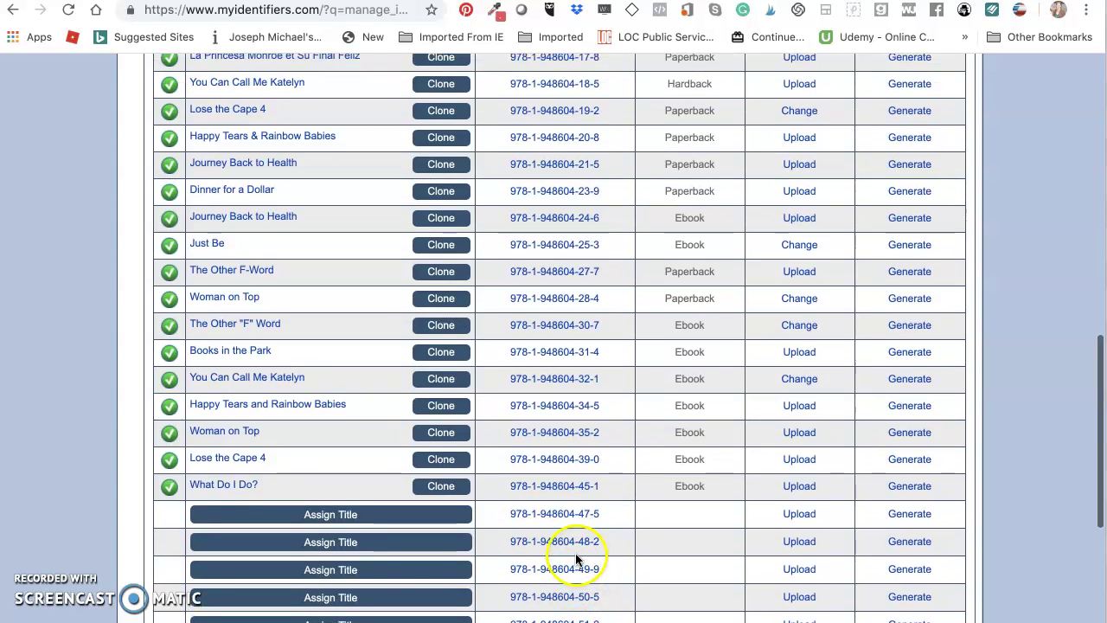
Start assigning a title to the first unused ISBN in the list and enter Publisher as its title.
scroll(364, 535, up, 1)
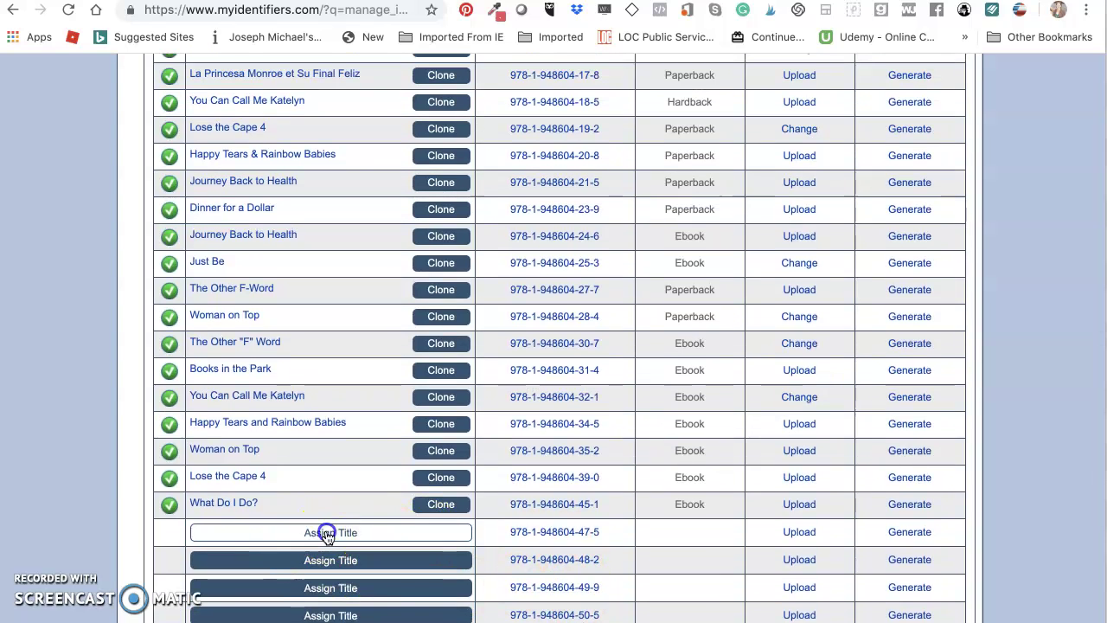
click(324, 532)
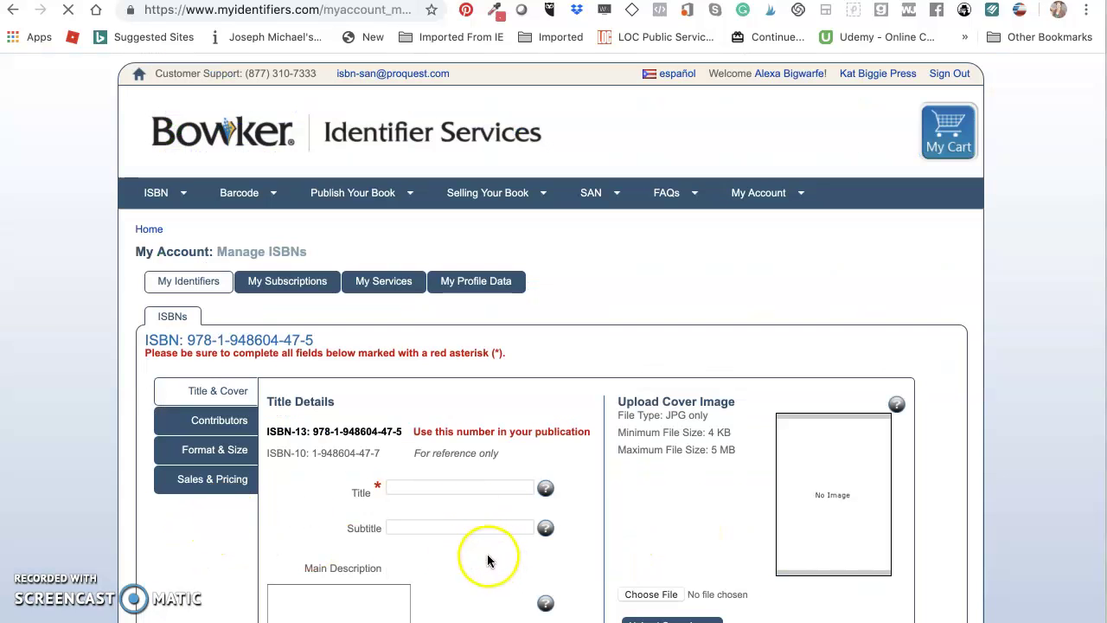
click(428, 485)
scroll(433, 491, down, 1)
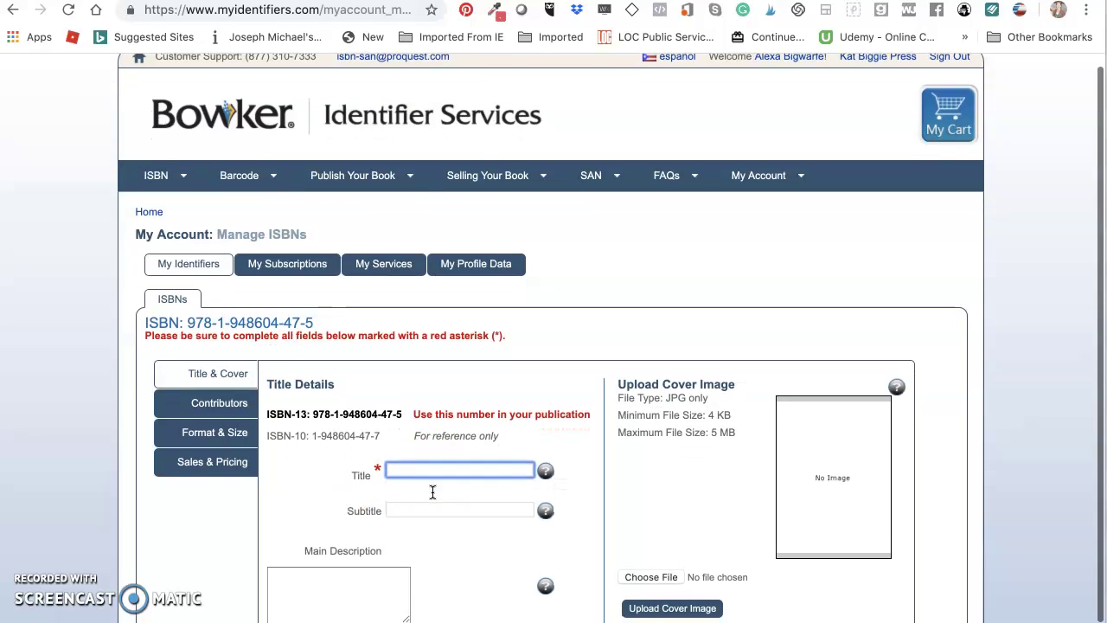
click(434, 466)
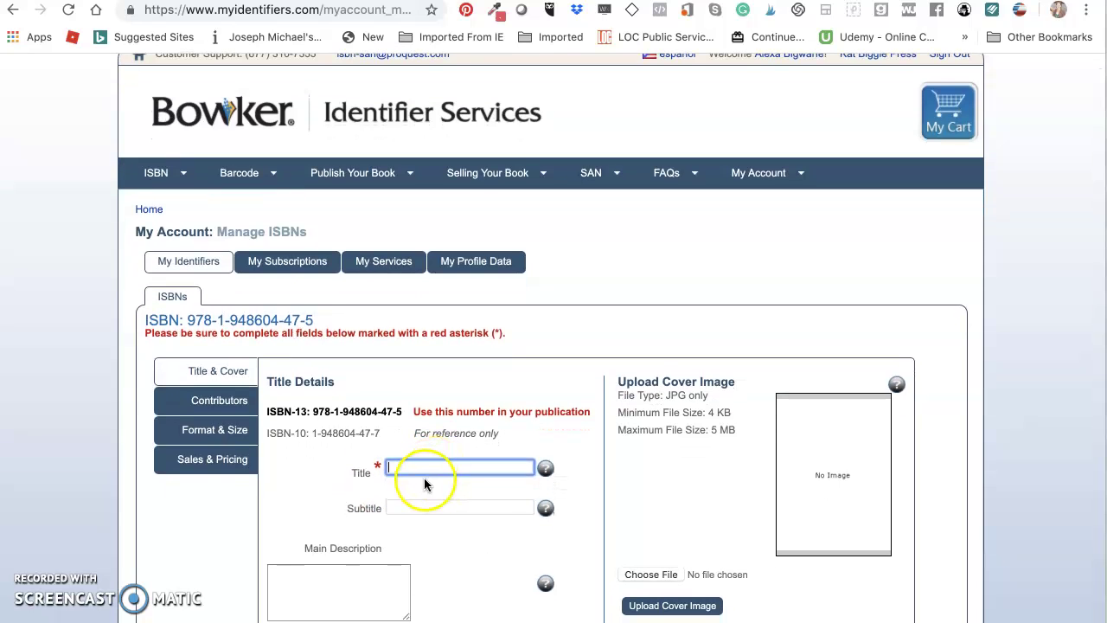
click(416, 467)
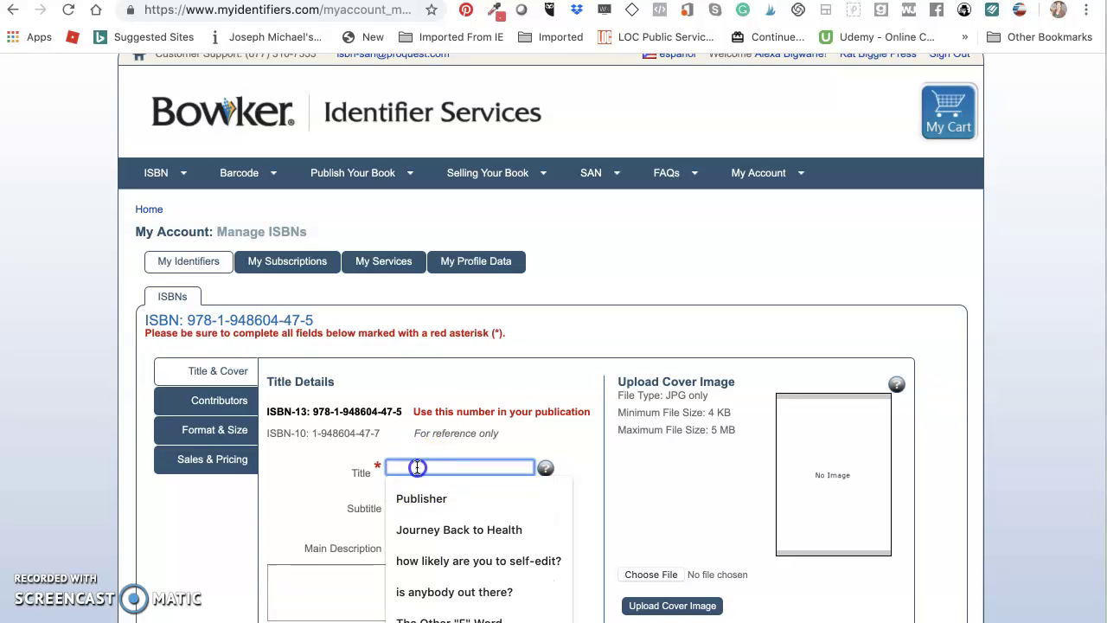
click(421, 498)
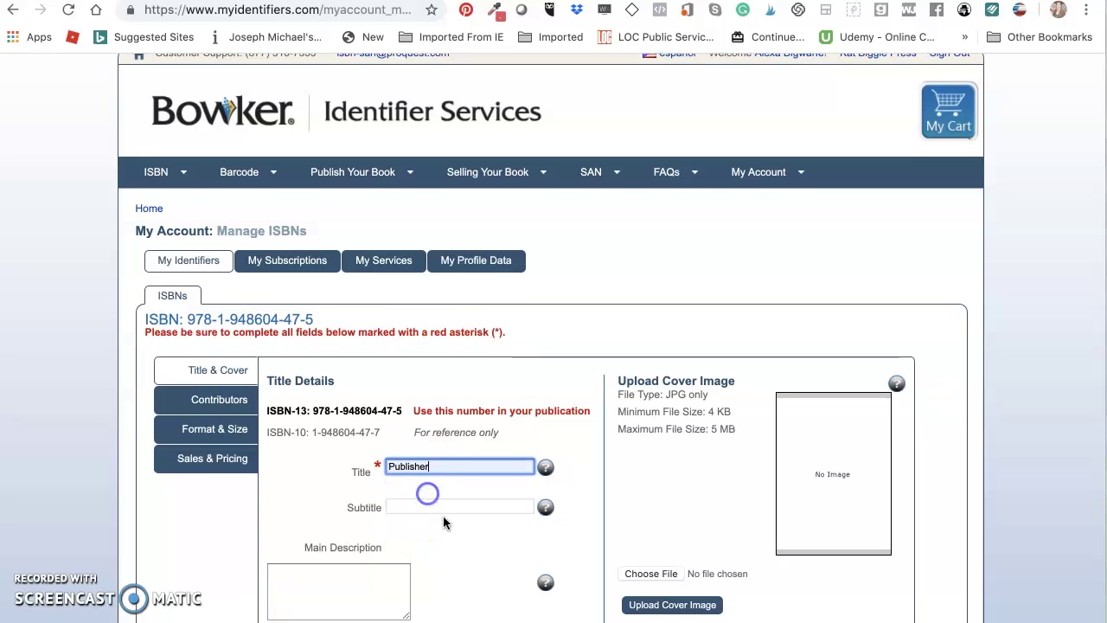
Review the subtitle, main description, original publication date, language and cover image fields of the title details.
click(422, 505)
click(311, 586)
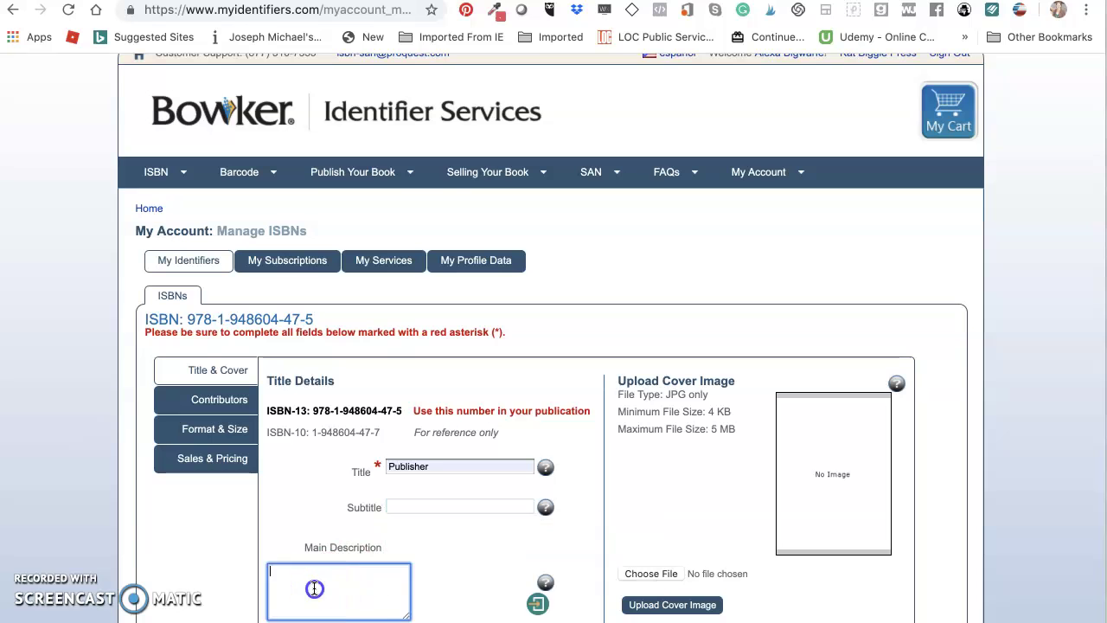
scroll(384, 579, down, 2)
scroll(386, 578, down, 5)
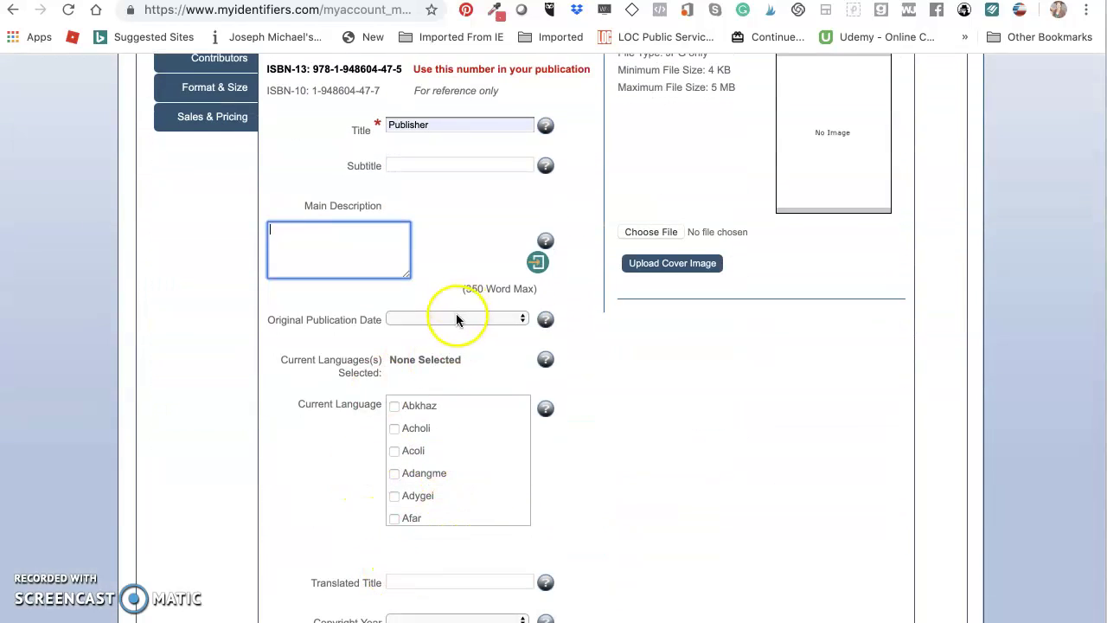
scroll(433, 458, down, 3)
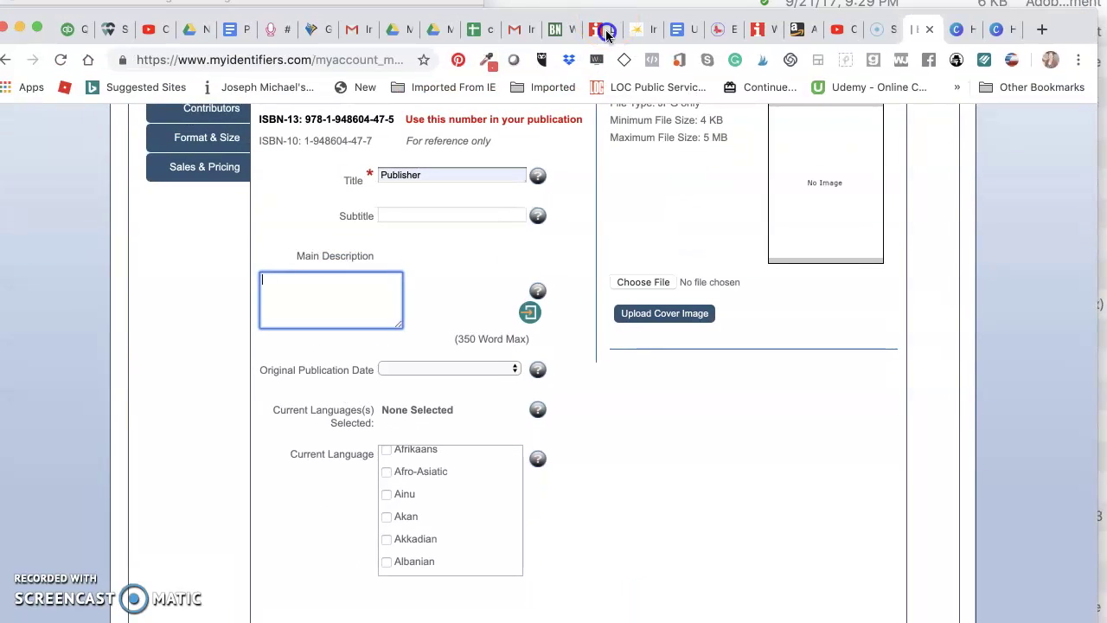
scroll(727, 409, up, 3)
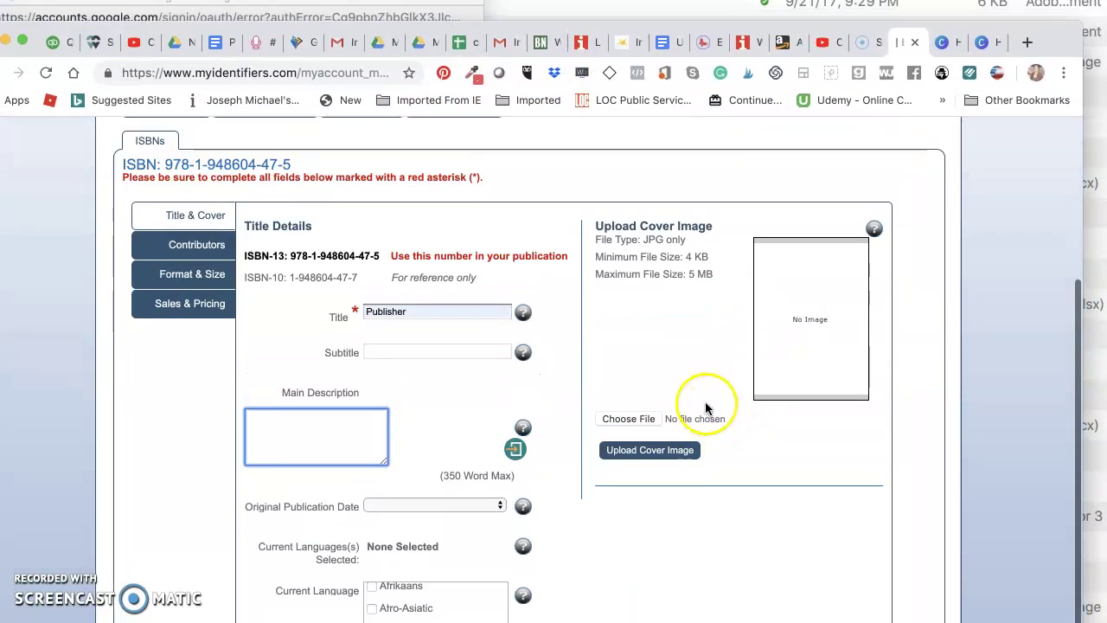
Open the ISBN's contributor details and review the contributor entity, name and function fields.
click(183, 246)
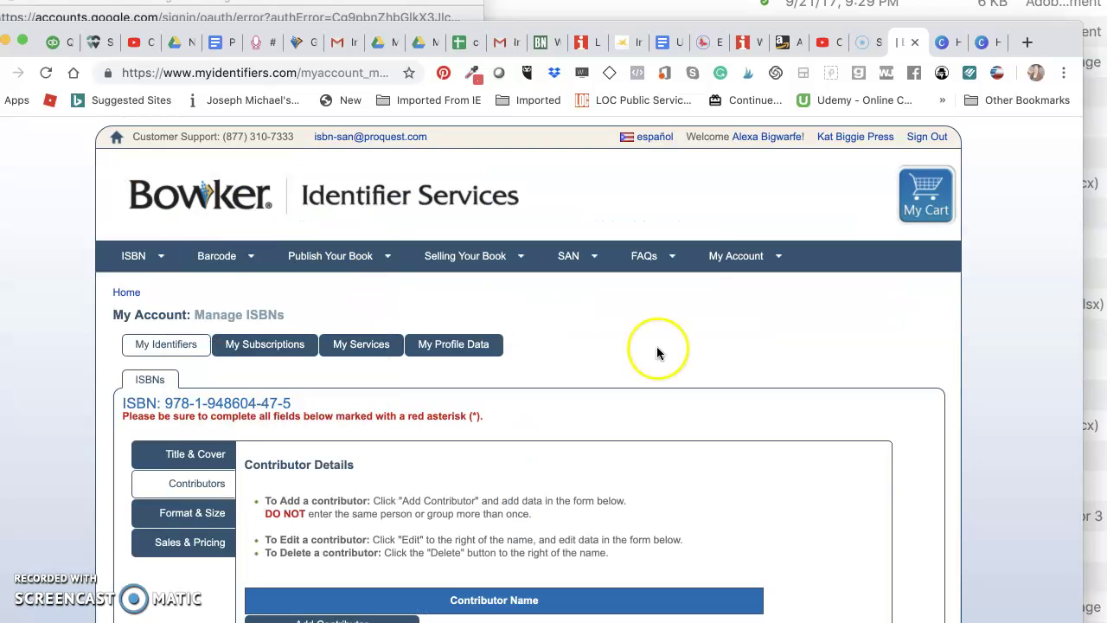
scroll(485, 523, down, 5)
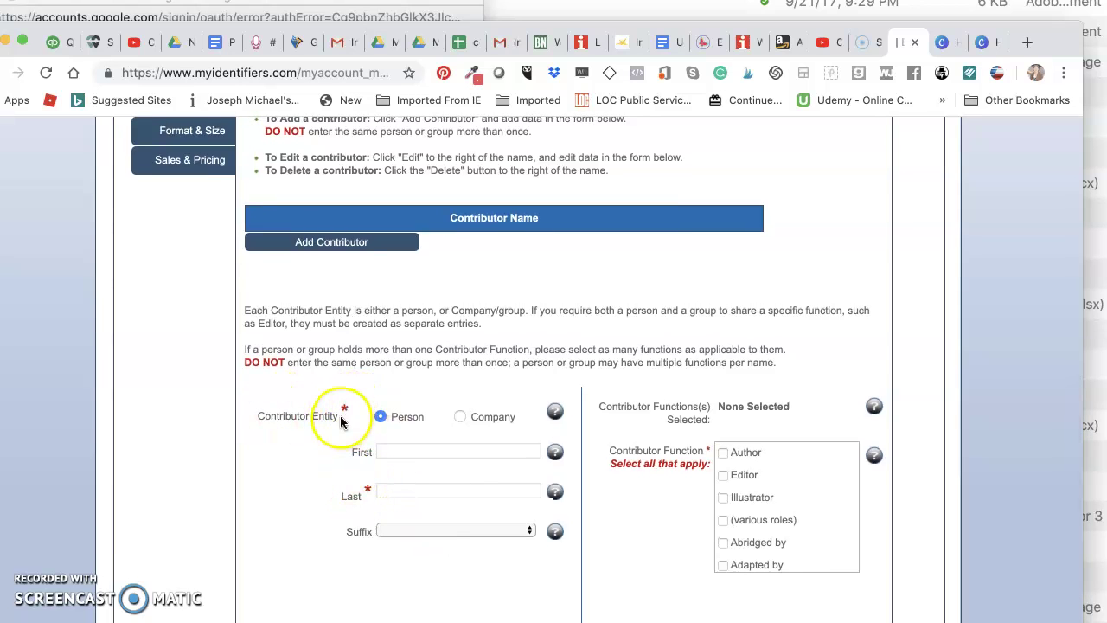
scroll(490, 517, up, 1)
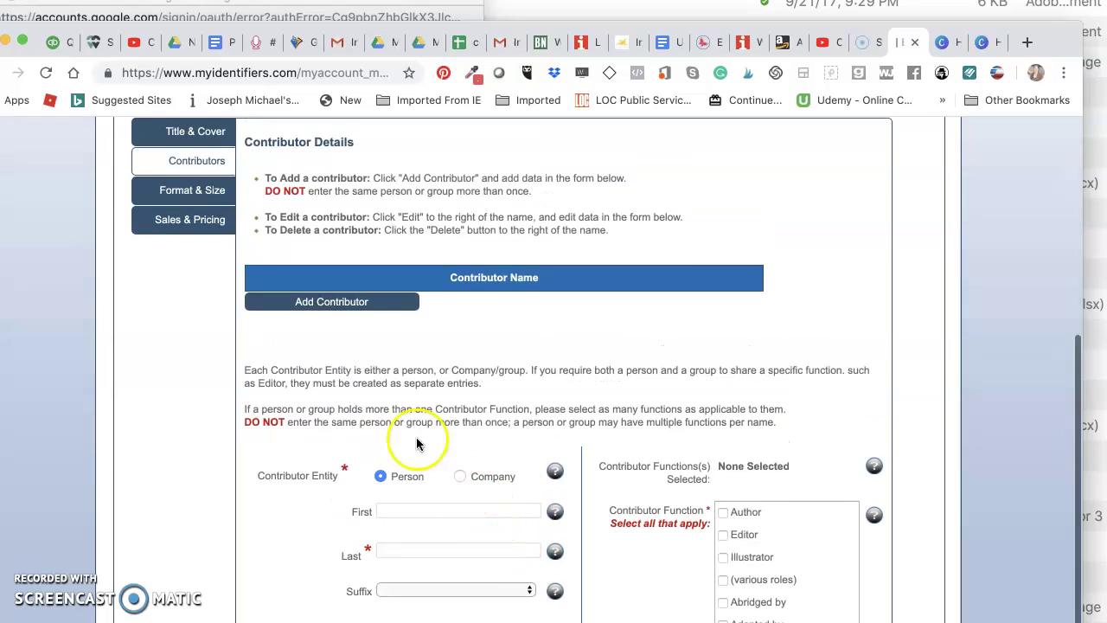
Open the ISBN's format and size details and set the medium to Print.
click(174, 195)
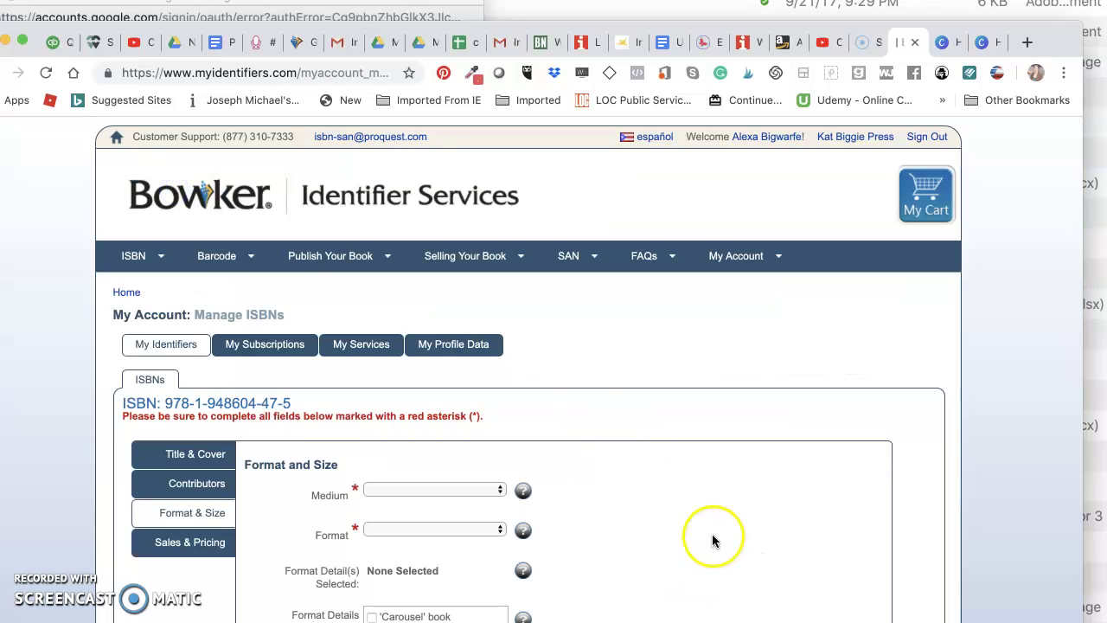
scroll(714, 531, down, 5)
click(453, 273)
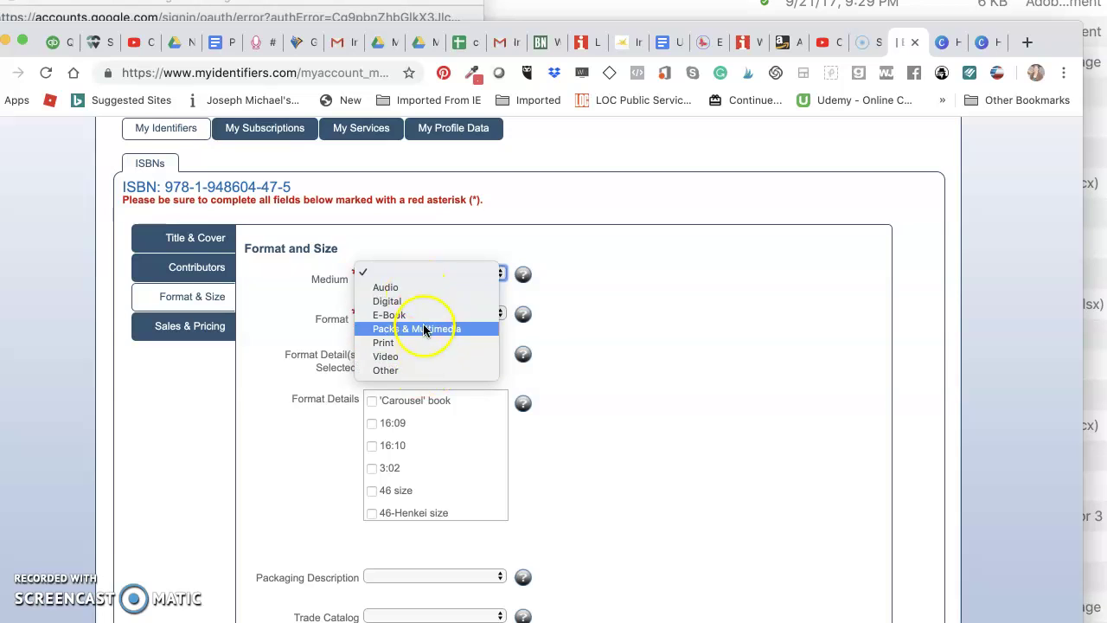
click(615, 313)
click(458, 316)
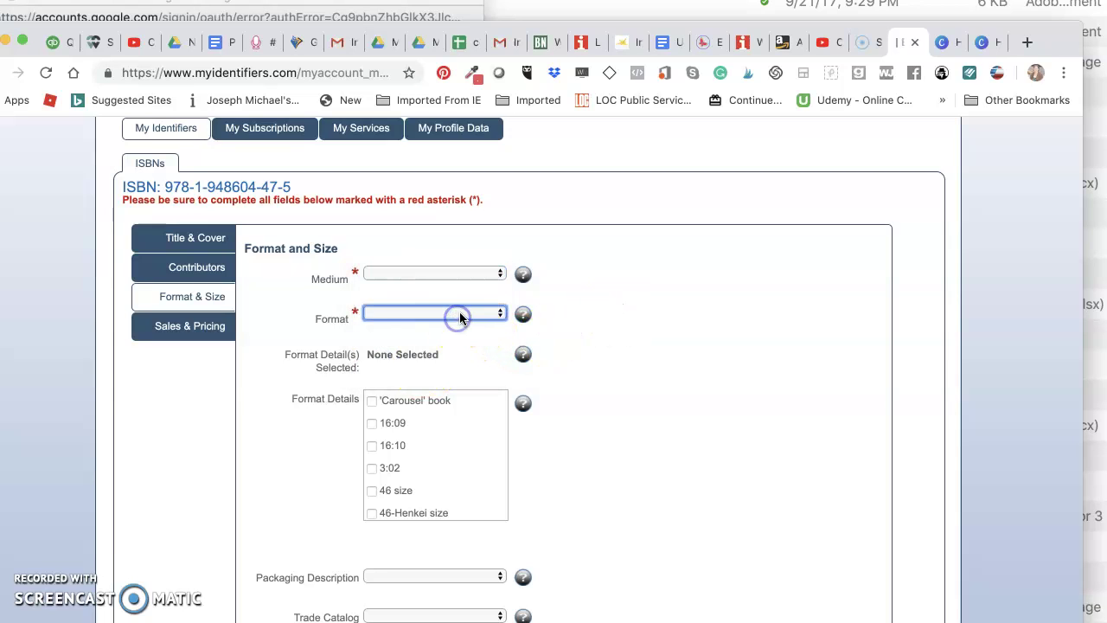
click(447, 274)
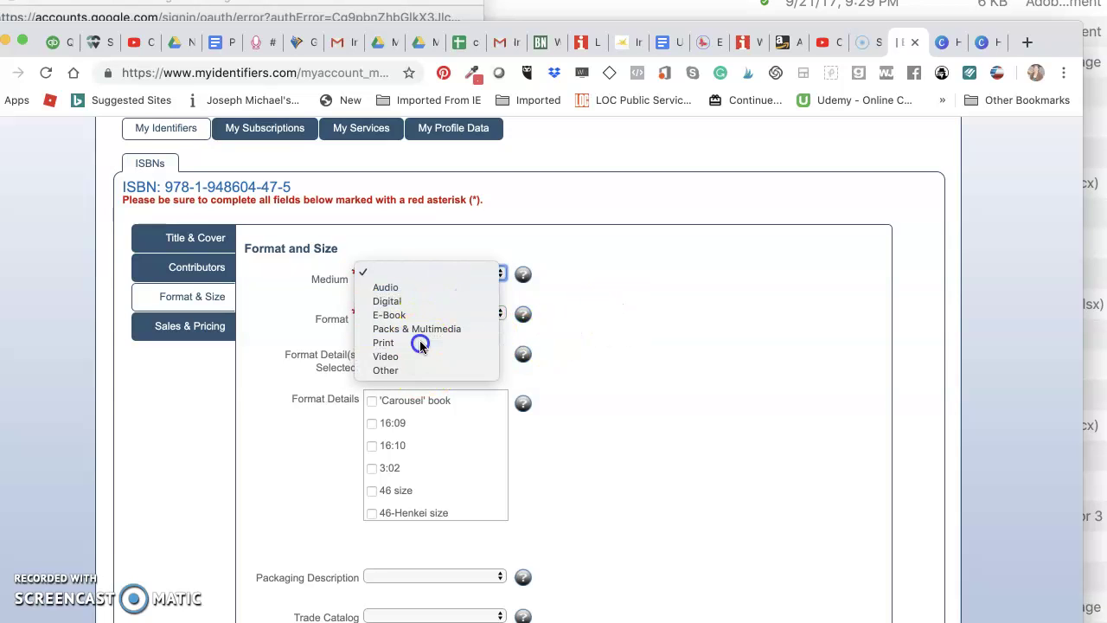
click(420, 345)
Review the available print formats and the packaging, subject, weight and size fields, leaving the format unset.
click(440, 315)
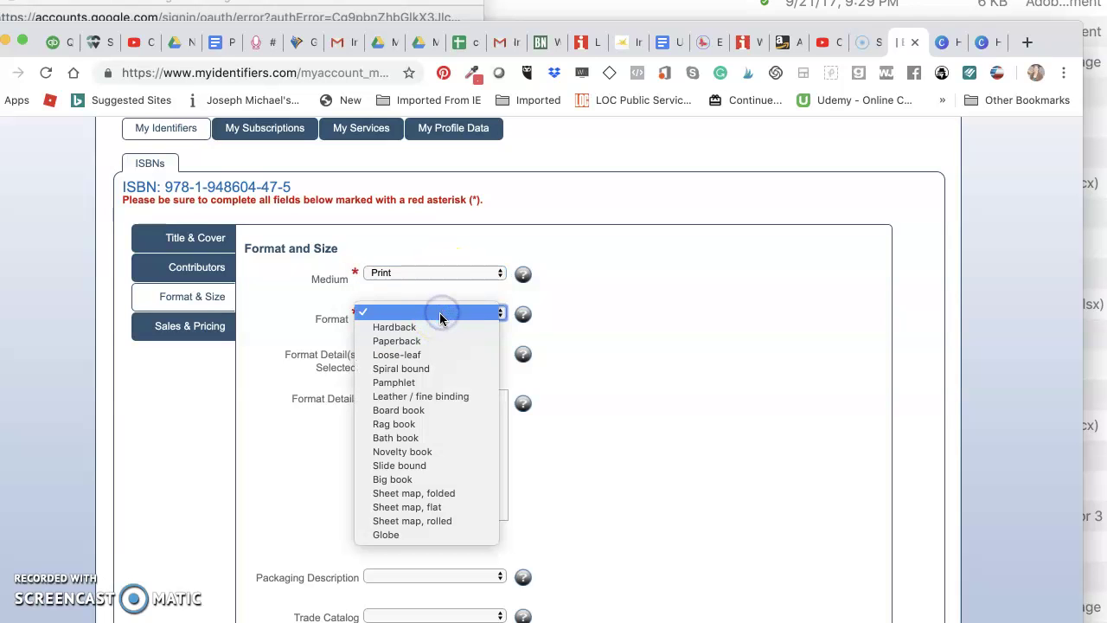
click(649, 434)
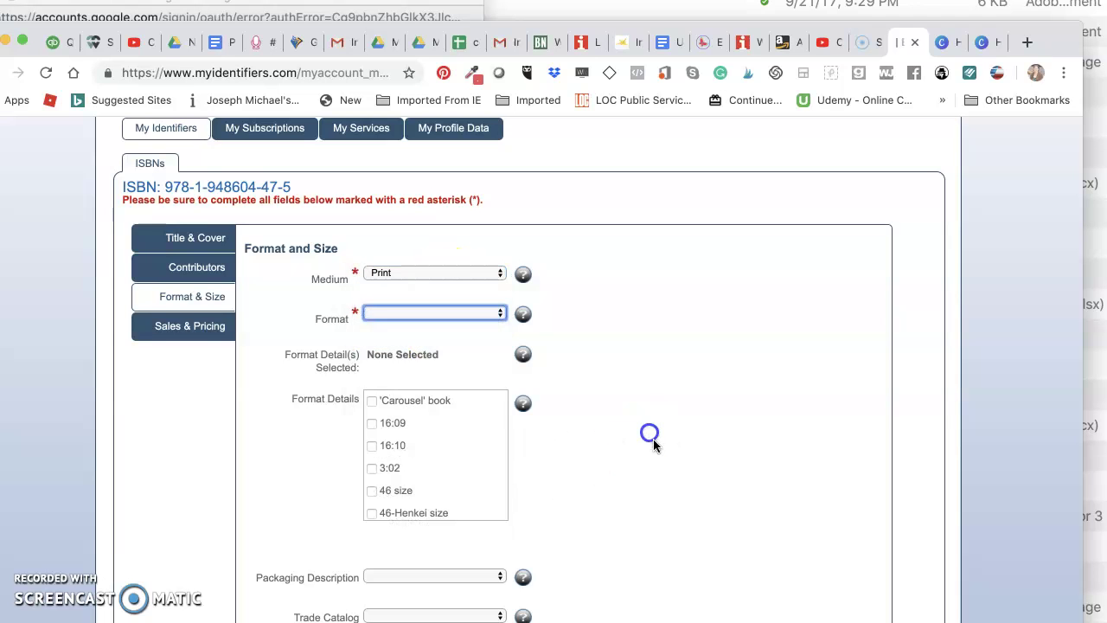
scroll(644, 459, down, 8)
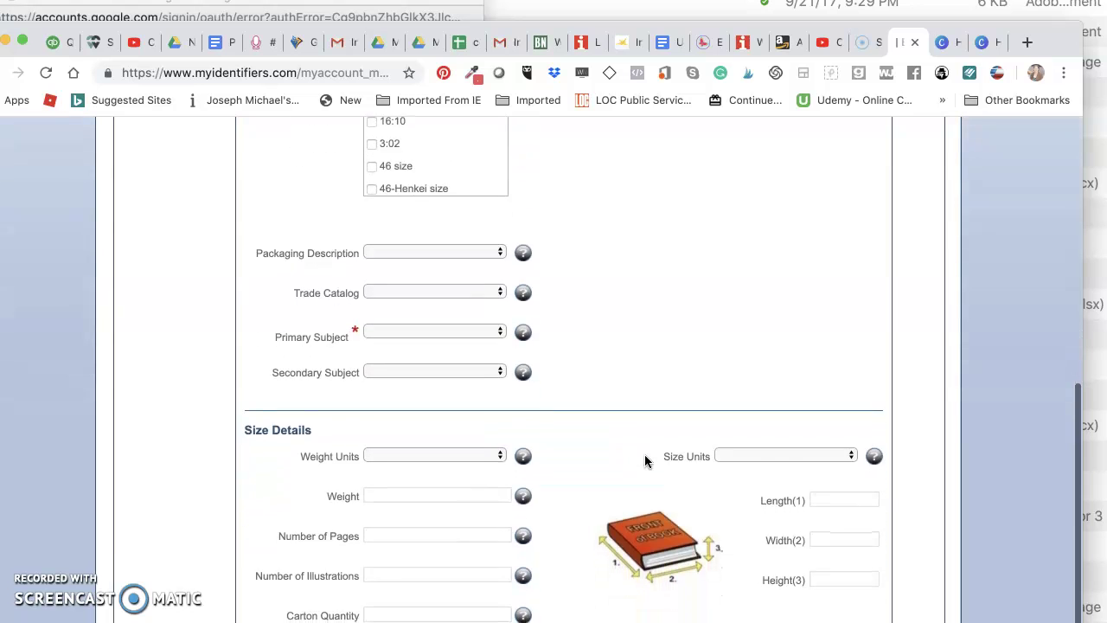
scroll(644, 454, down, 7)
scroll(611, 440, up, 7)
click(611, 440)
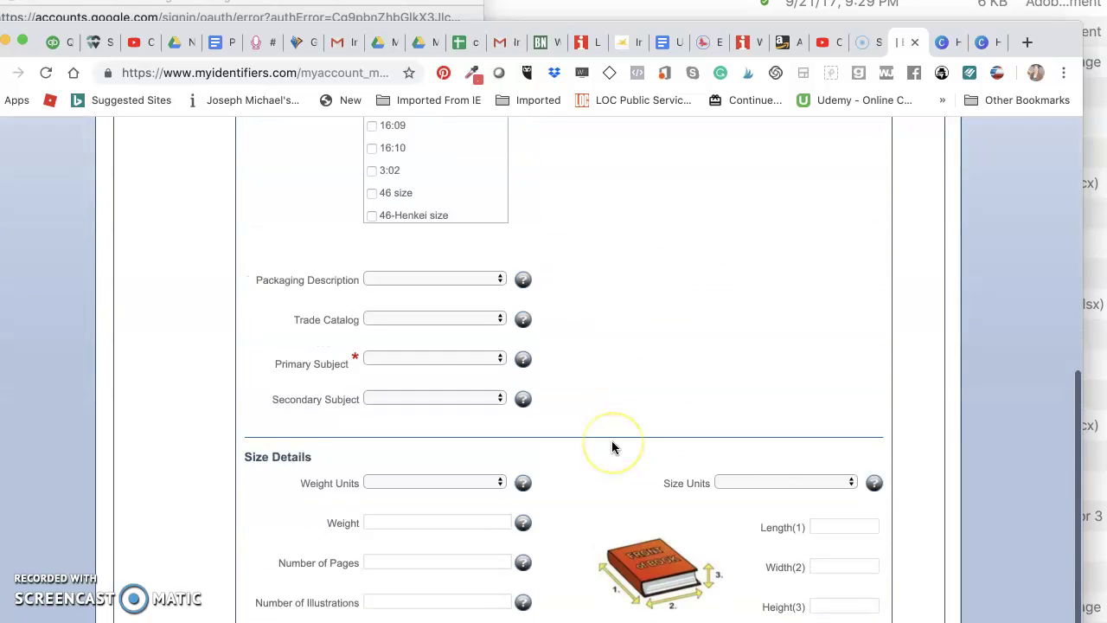
scroll(611, 440, down, 4)
scroll(609, 436, up, 10)
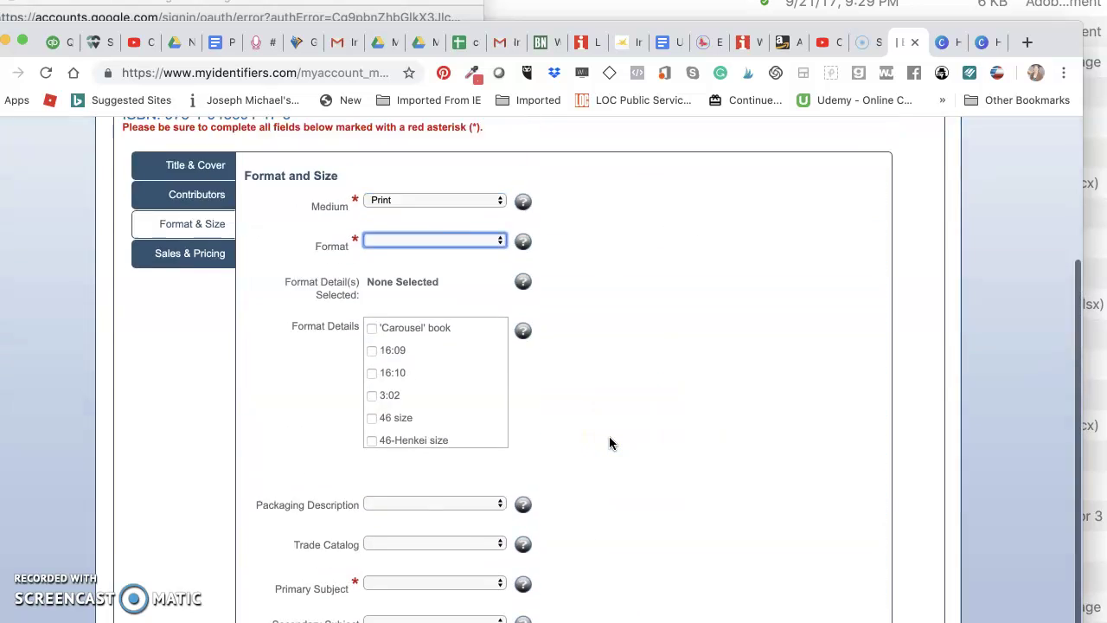
scroll(609, 436, up, 2)
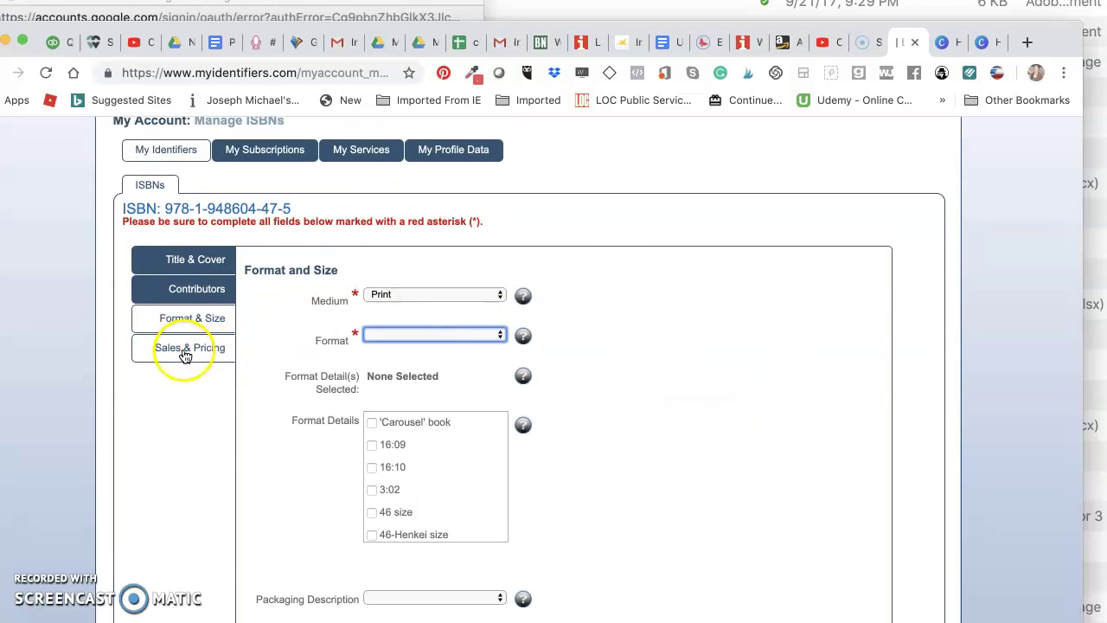
Open the ISBN's sales and pricing details and review the form down to its sales rights, save and submit options.
click(184, 350)
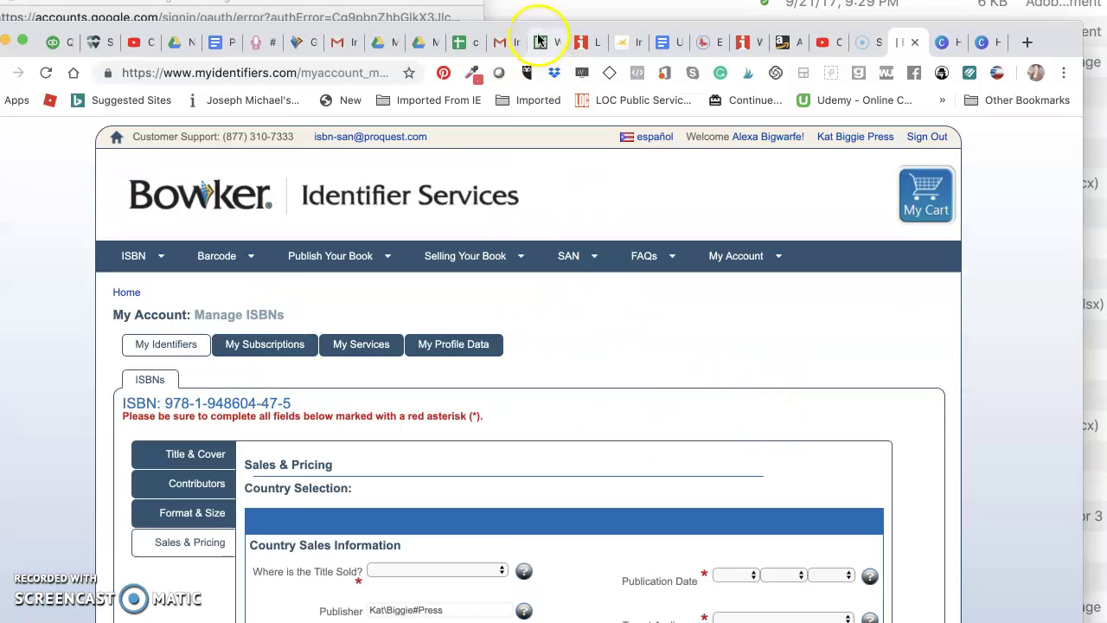
drag(519, 12, 515, 0)
scroll(637, 316, down, 10)
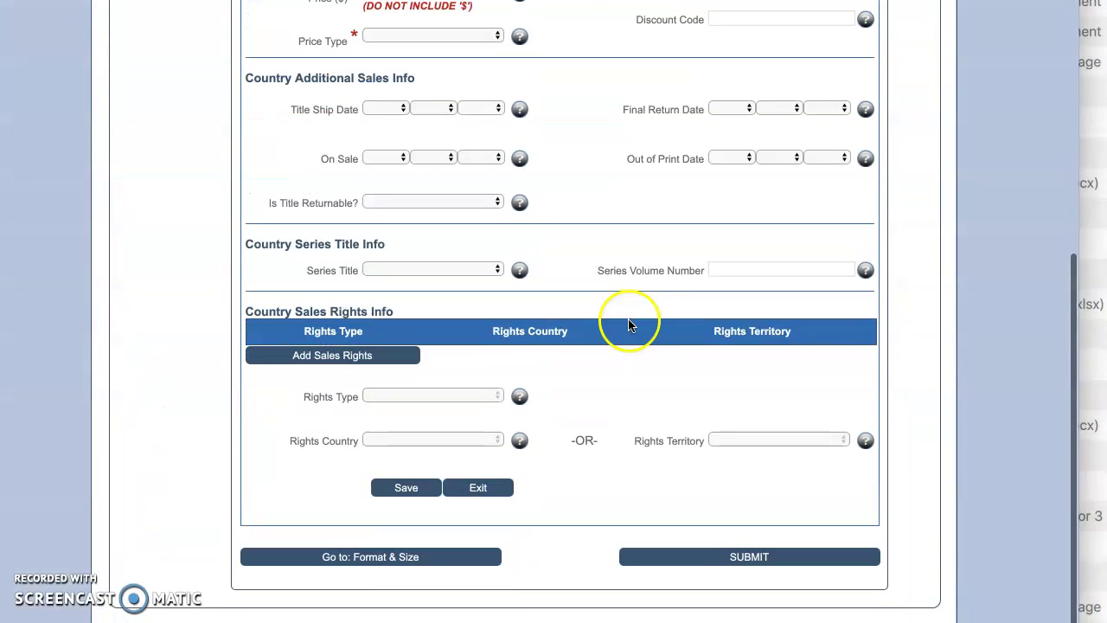
click(406, 501)
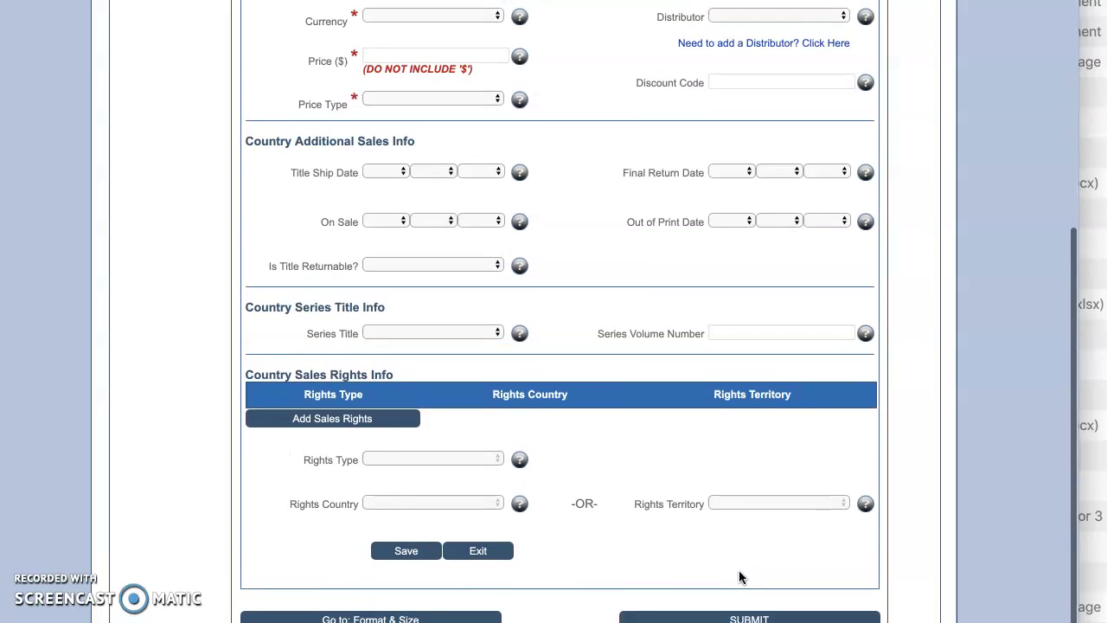
click(771, 564)
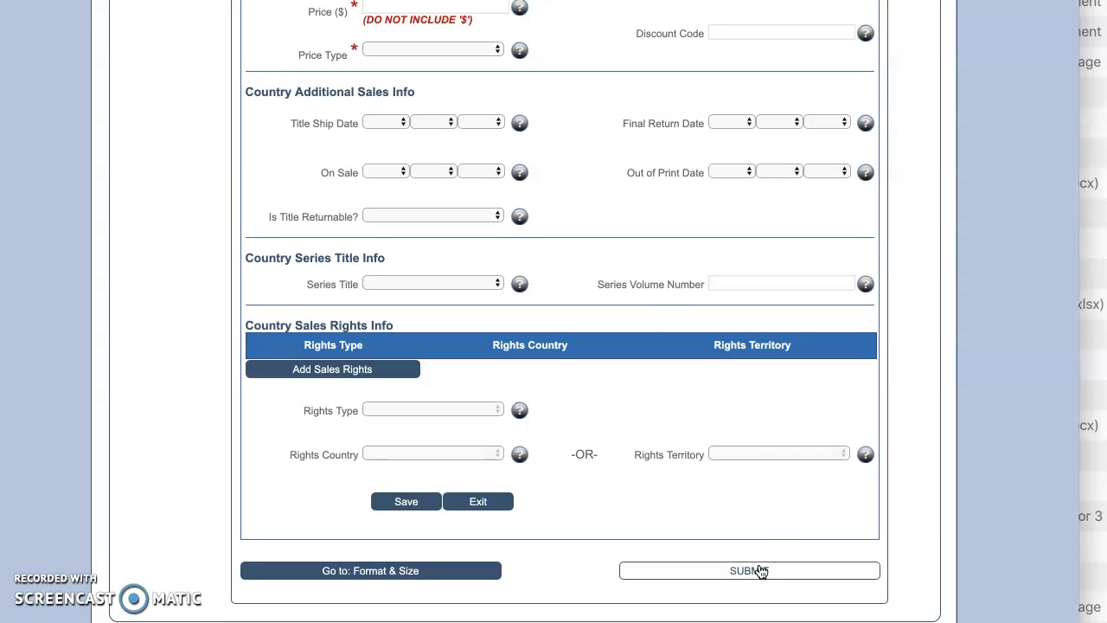
Examine the required country sales fields, including title status, publication date and target audience, and the price data fields.
scroll(637, 378, up, 4)
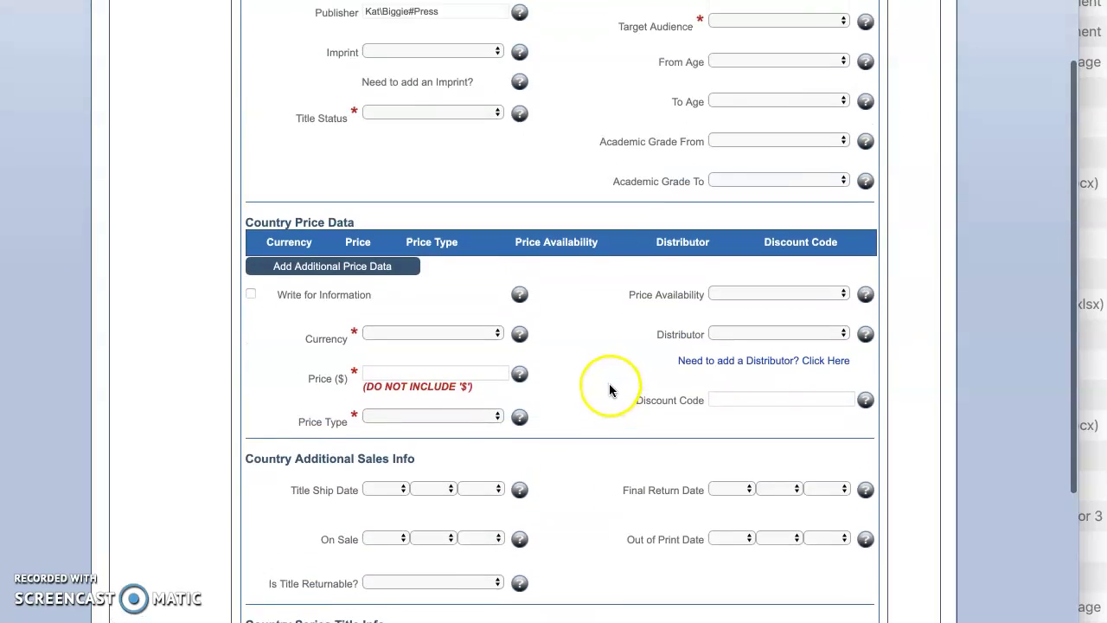
scroll(610, 389, up, 3)
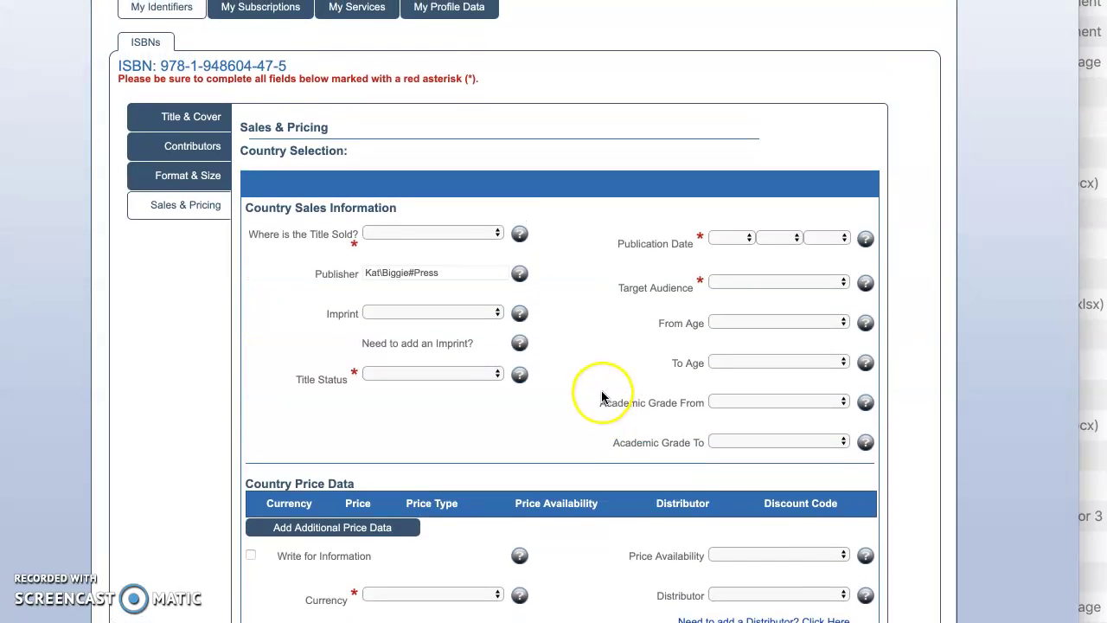
scroll(601, 396, up, 1)
scroll(601, 396, down, 5)
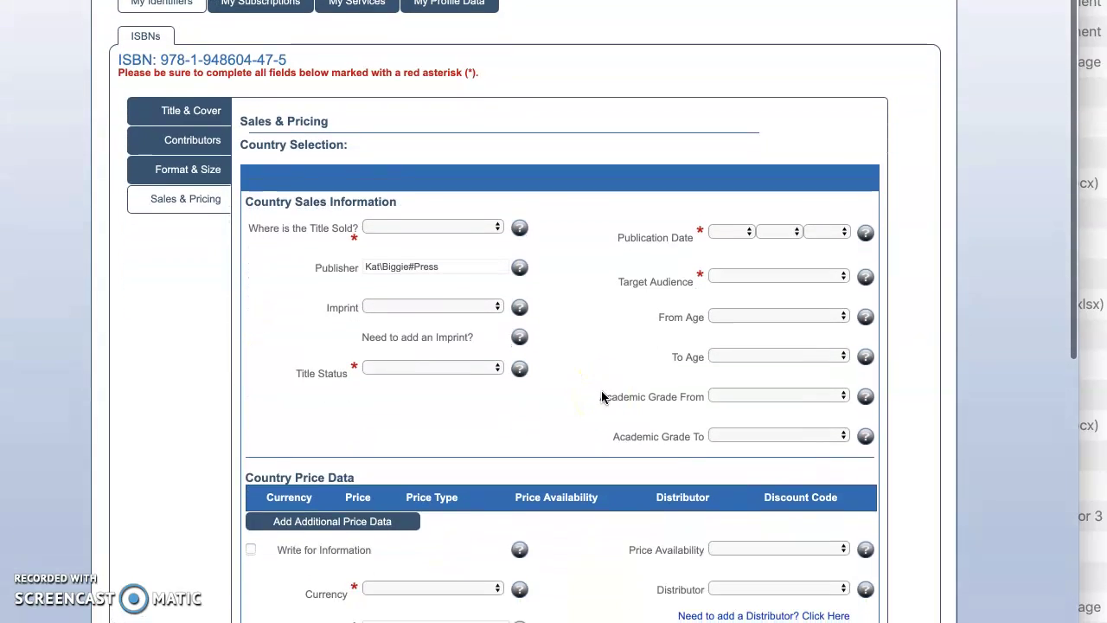
scroll(601, 389, down, 3)
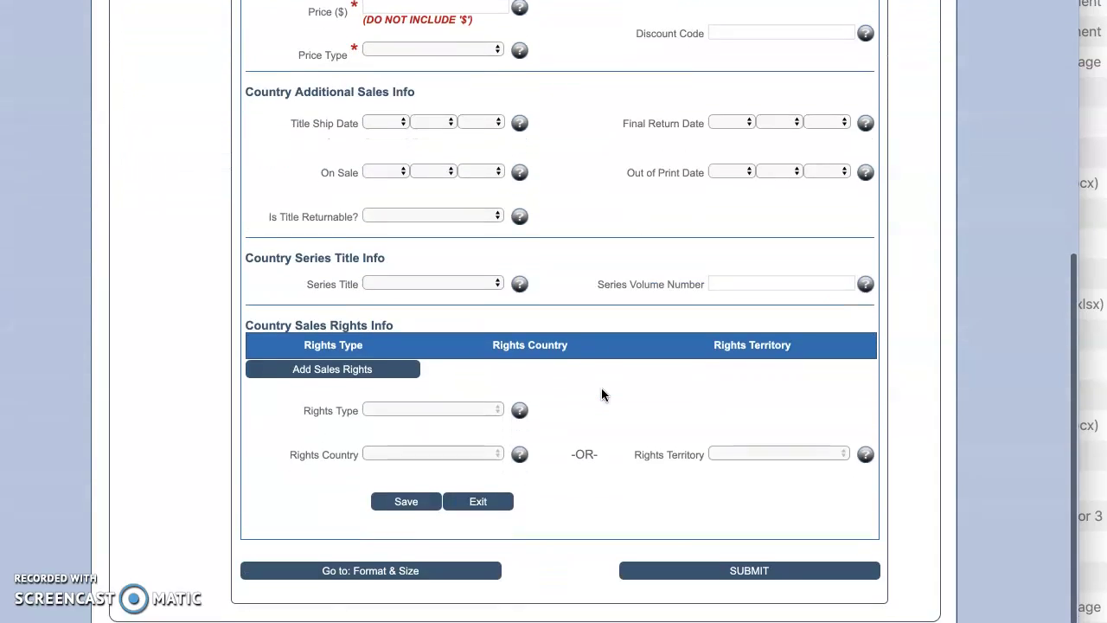
scroll(602, 383, up, 2)
scroll(603, 389, up, 4)
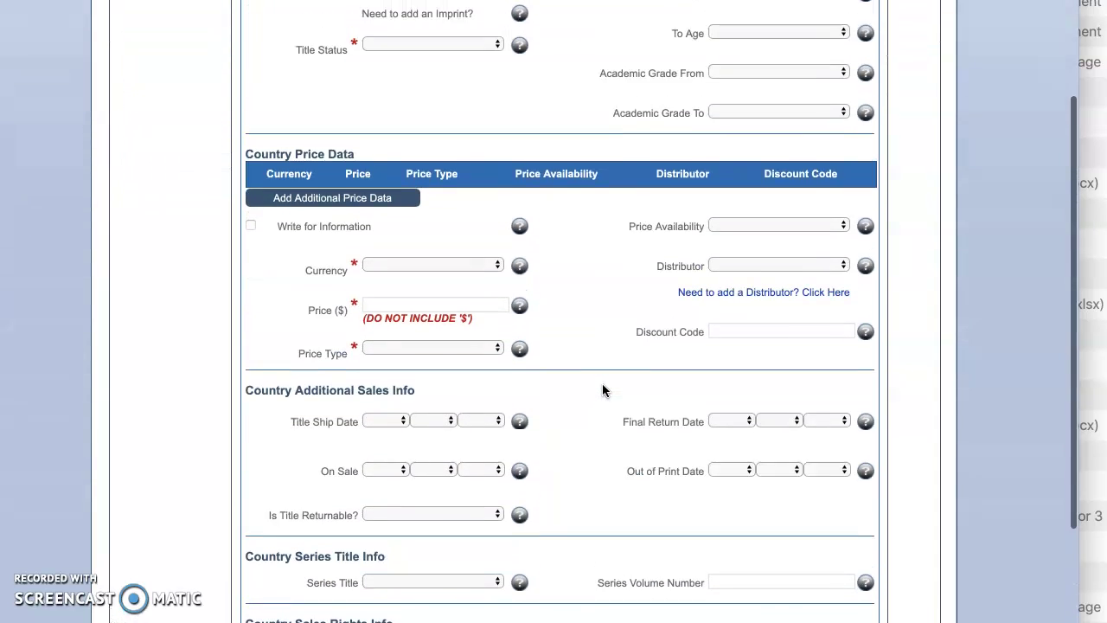
scroll(603, 389, up, 1)
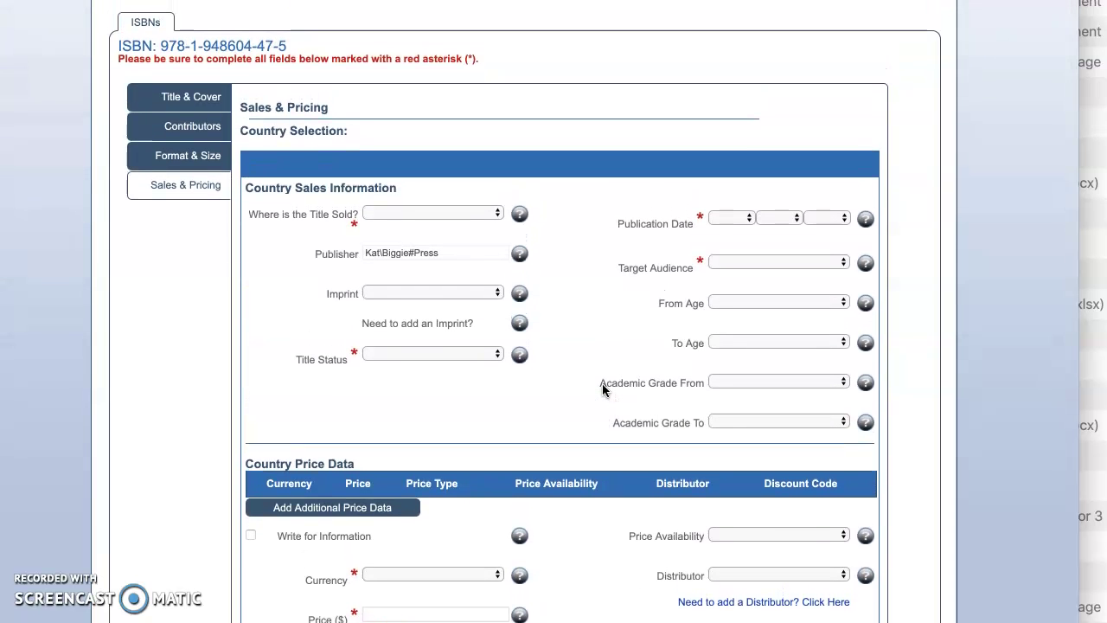
scroll(603, 389, down, 1)
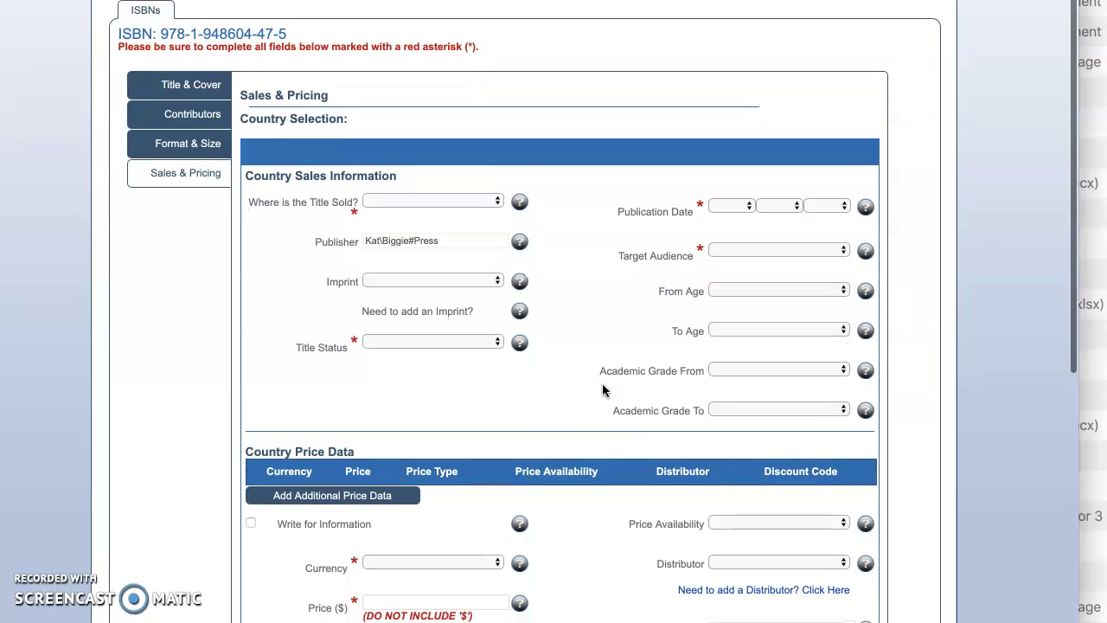
scroll(603, 389, down, 1)
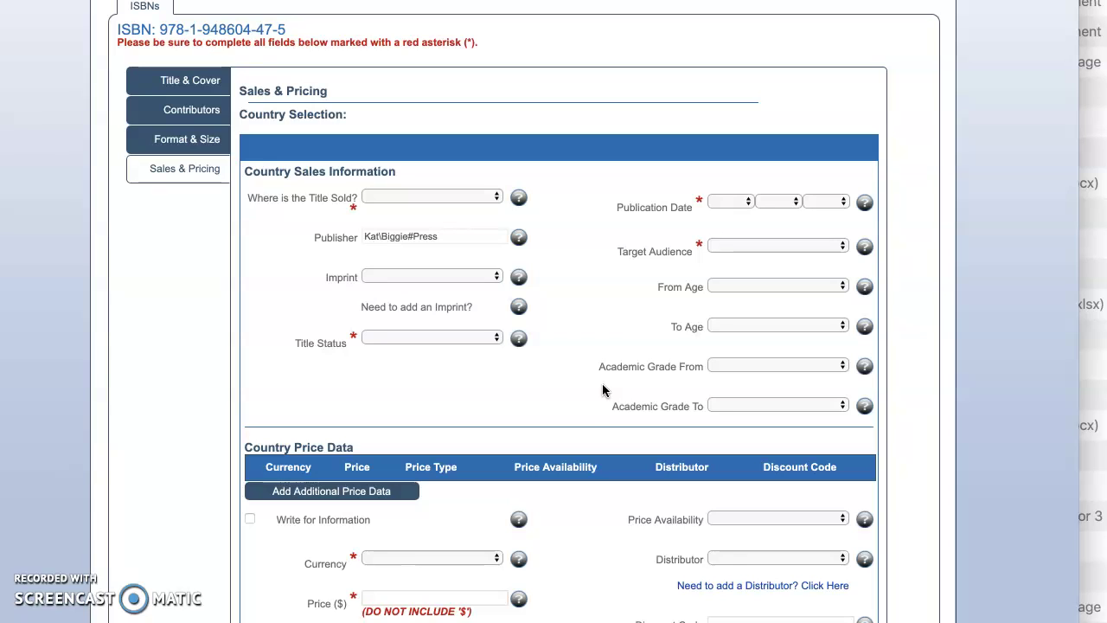
Set the country where the title is sold to United States in the country sales information.
click(590, 390)
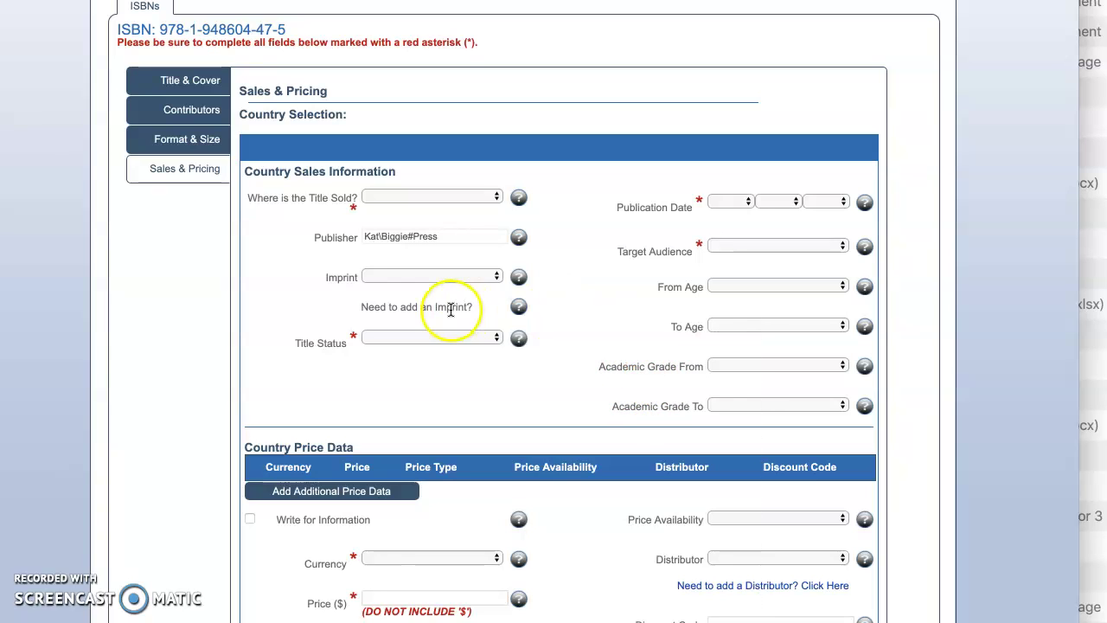
scroll(556, 280, down, 3)
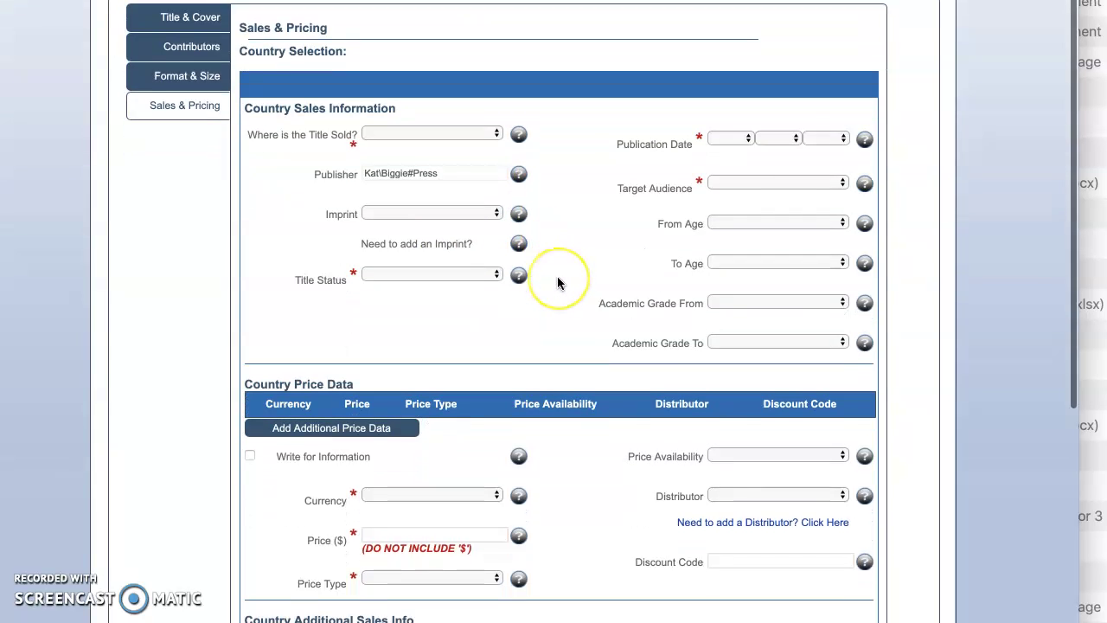
scroll(558, 278, up, 2)
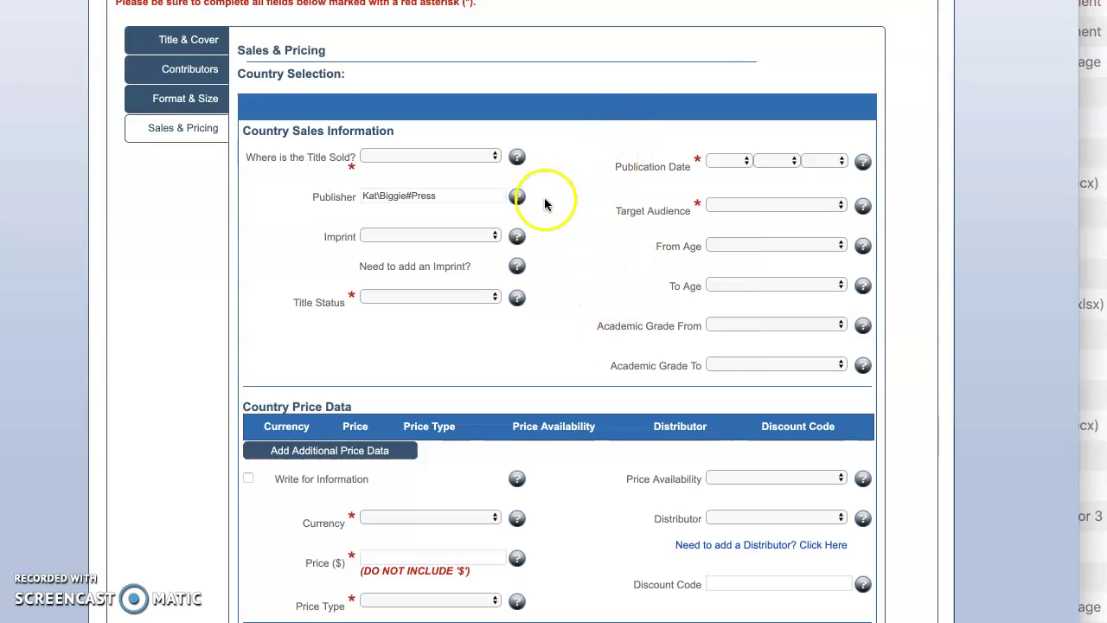
click(451, 156)
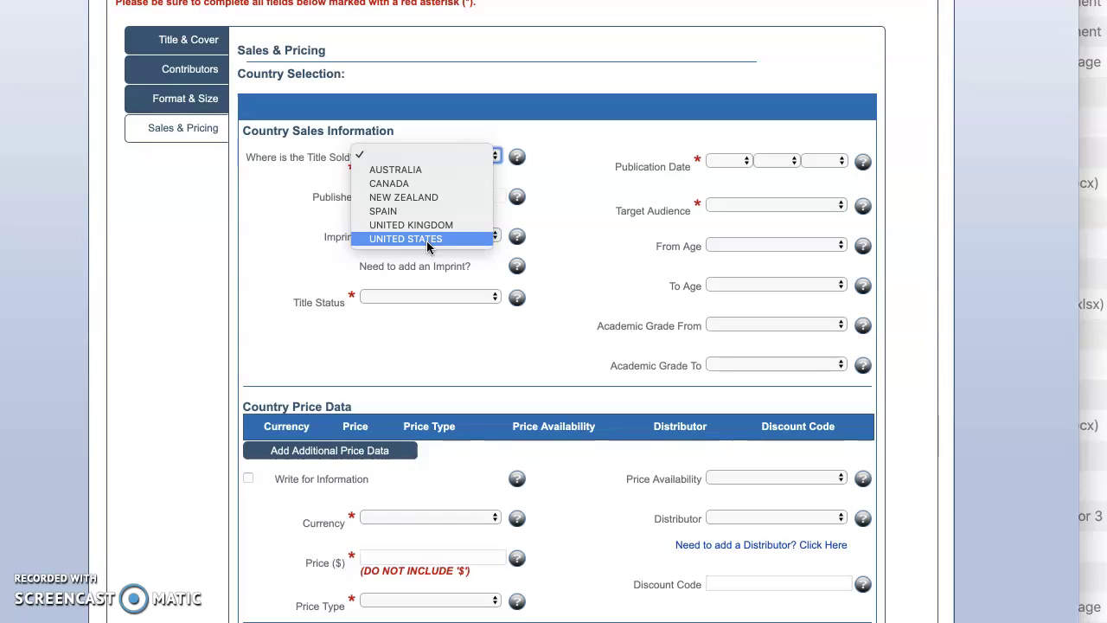
drag(428, 247, 409, 227)
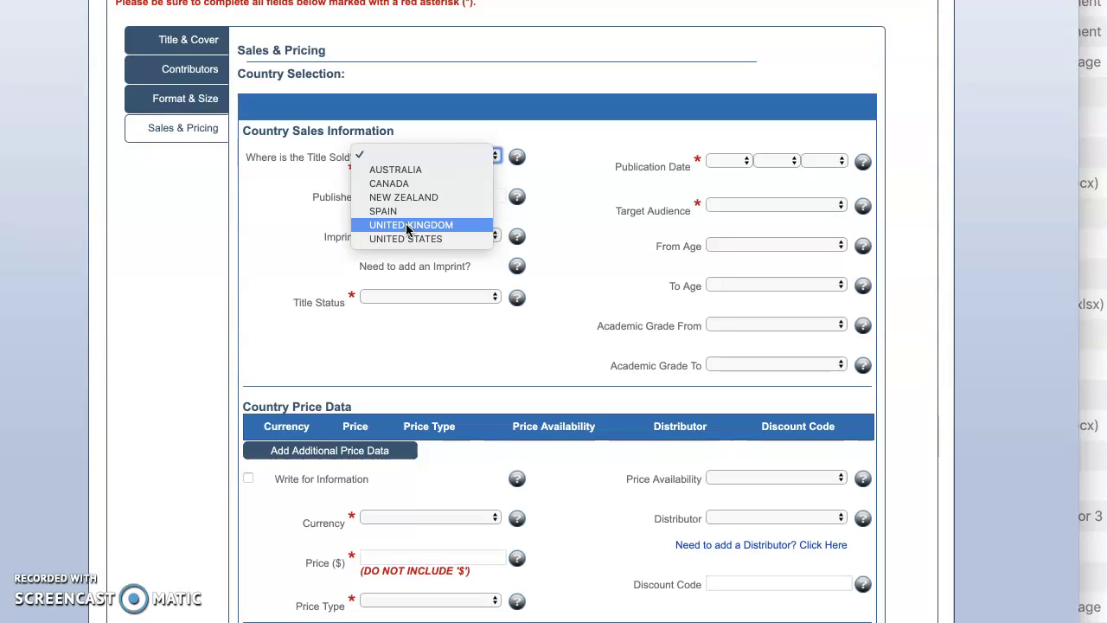
drag(405, 229, 435, 246)
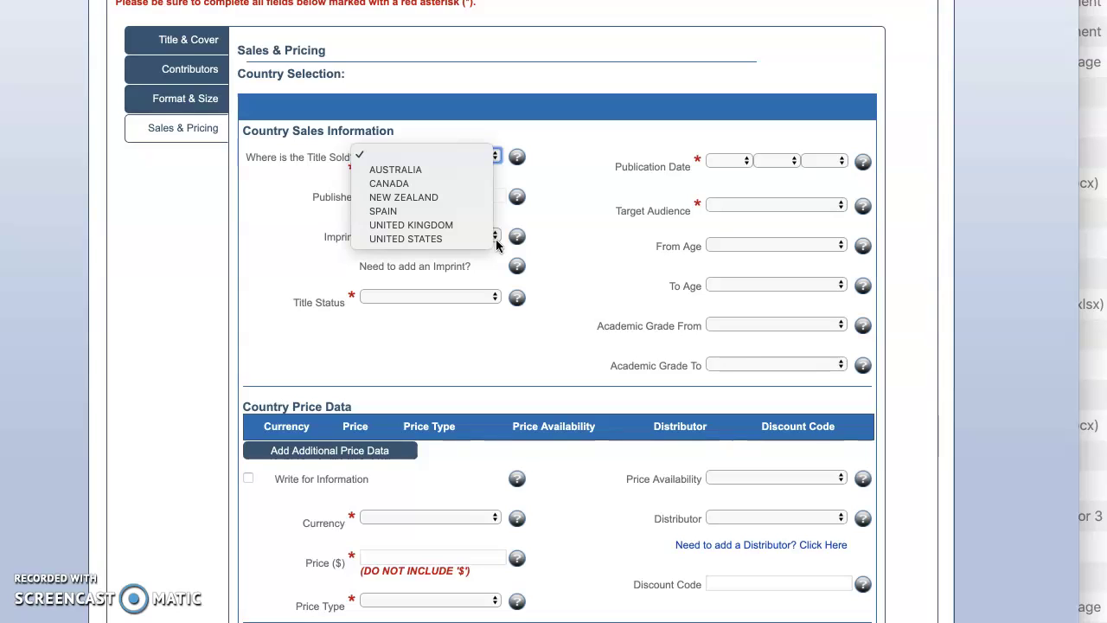
click(424, 240)
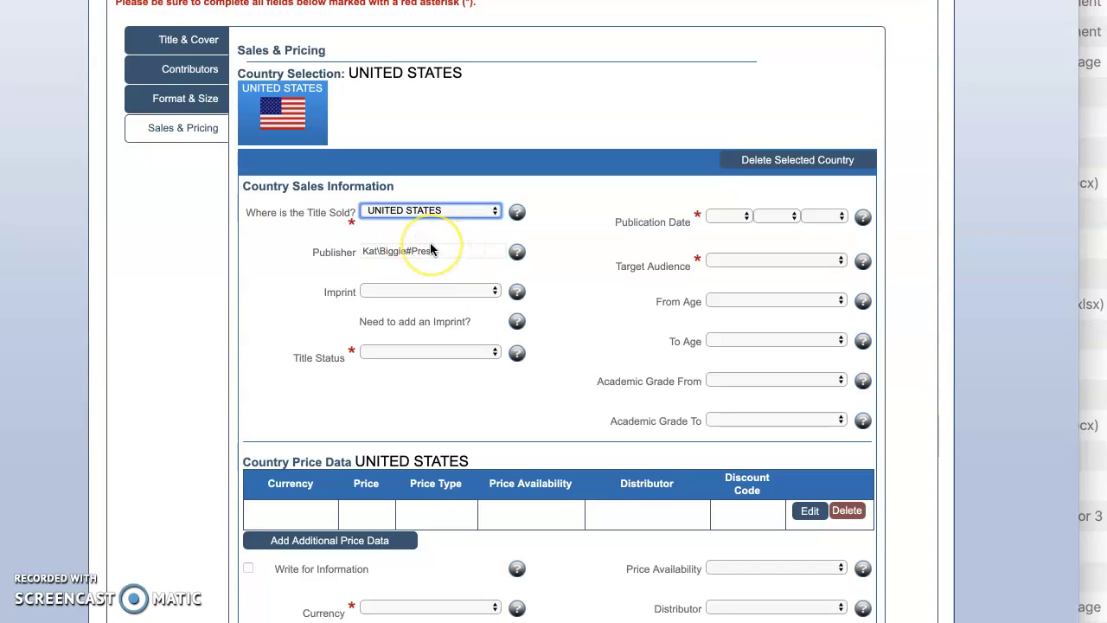
scroll(431, 250, down, 1)
scroll(427, 230, down, 2)
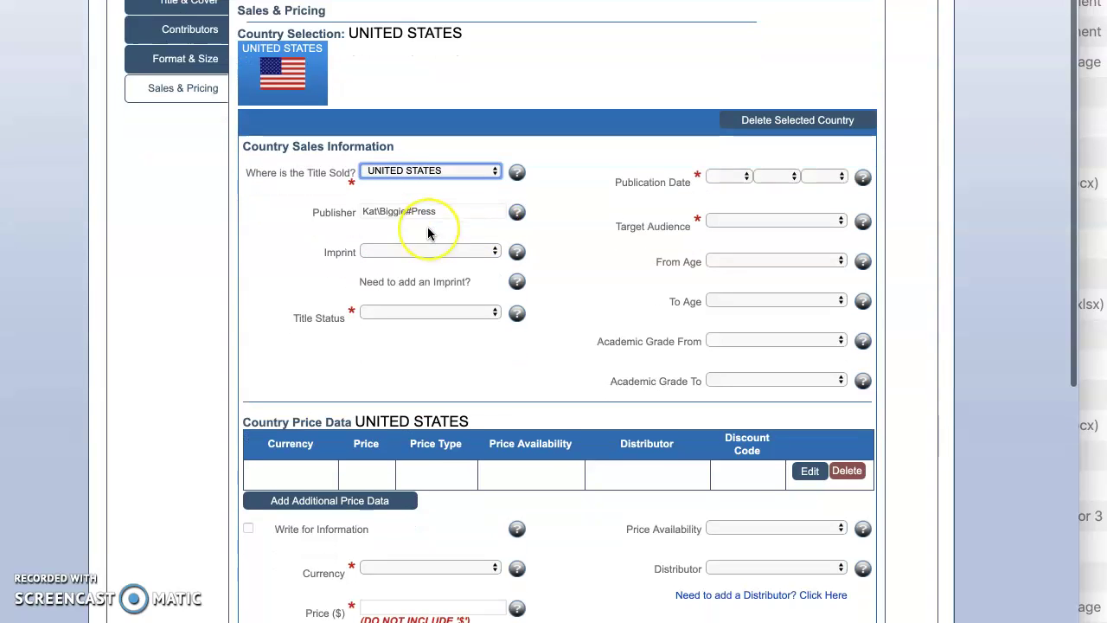
scroll(427, 229, down, 1)
scroll(427, 231, up, 2)
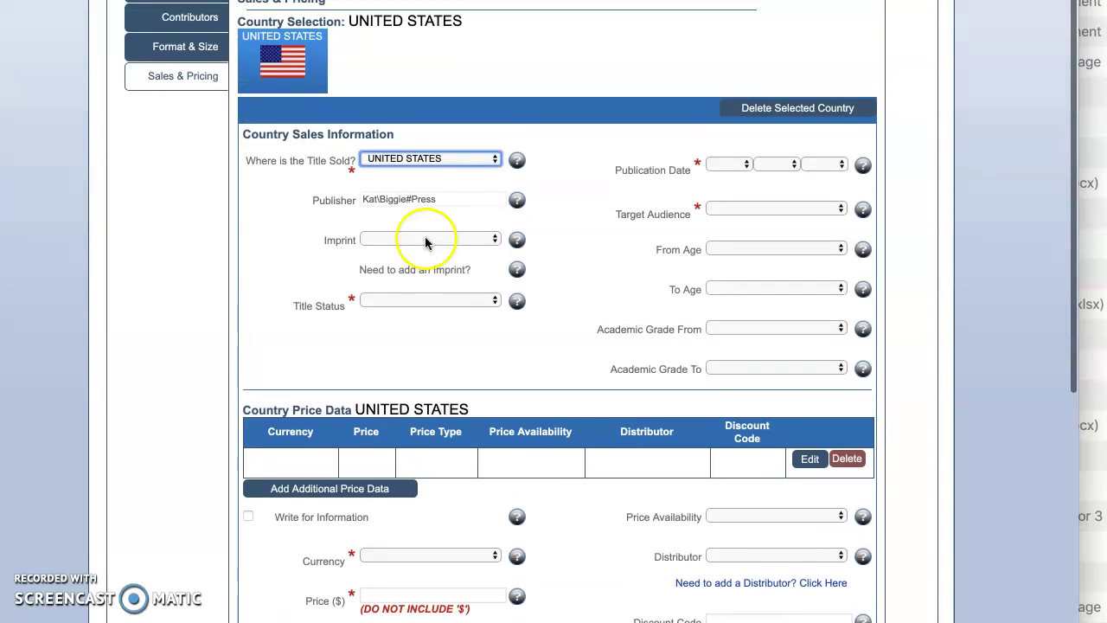
click(508, 297)
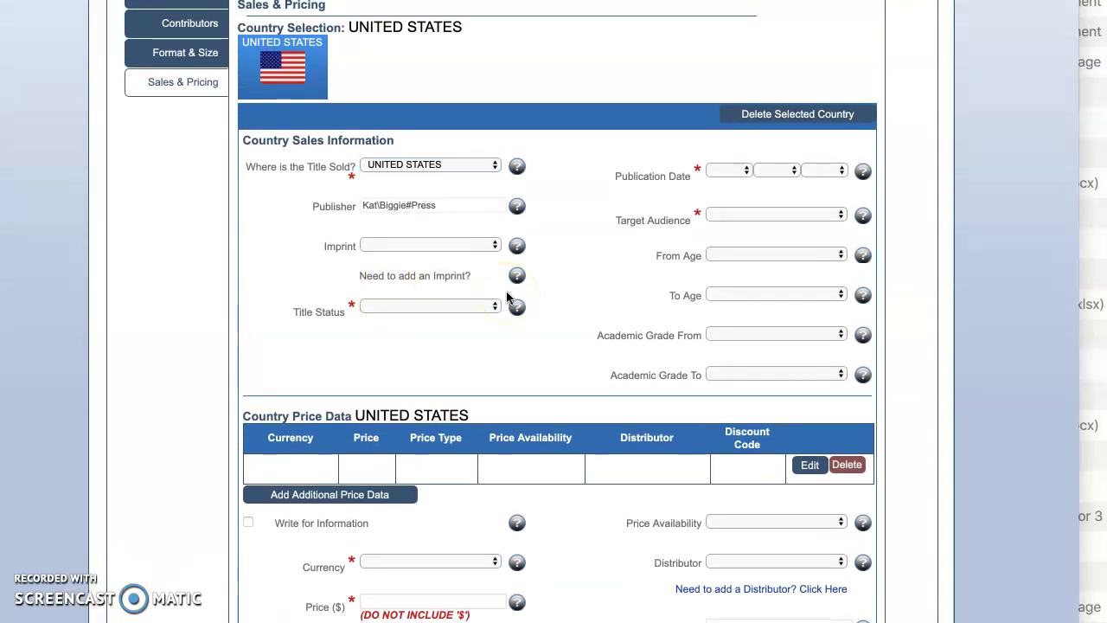
scroll(588, 264, up, 1)
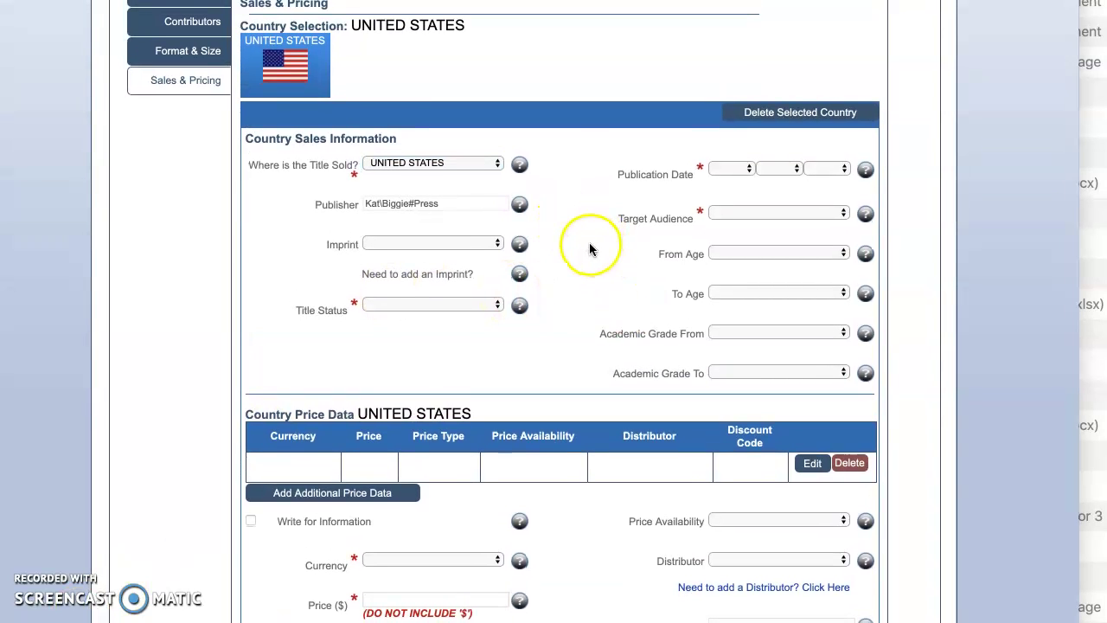
scroll(589, 249, down, 1)
scroll(589, 249, up, 2)
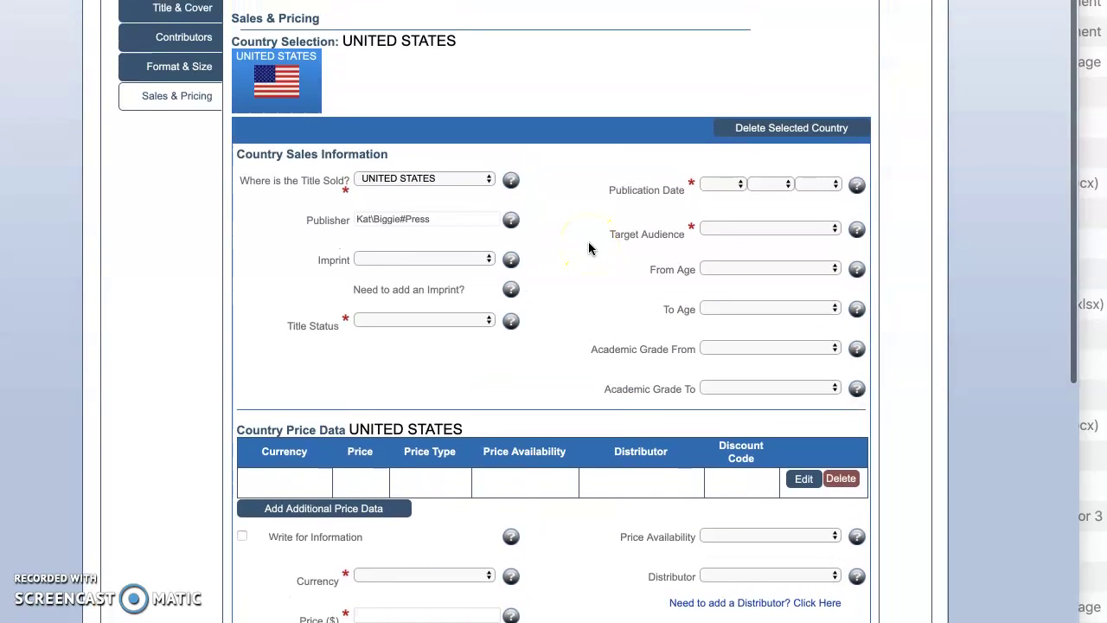
scroll(588, 248, up, 2)
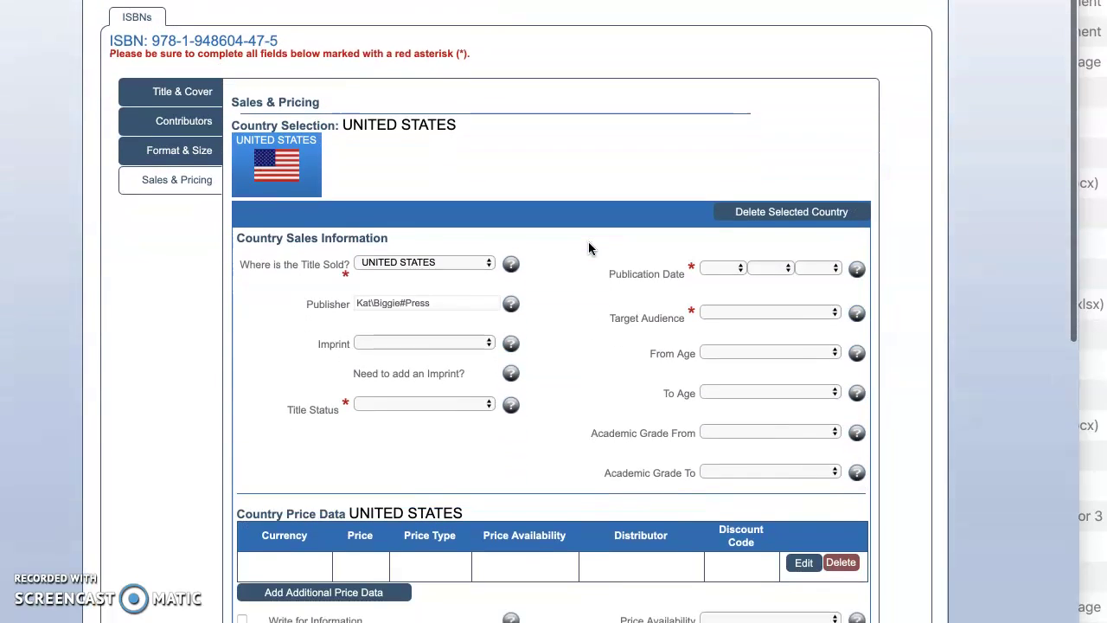
scroll(588, 249, down, 1)
click(587, 241)
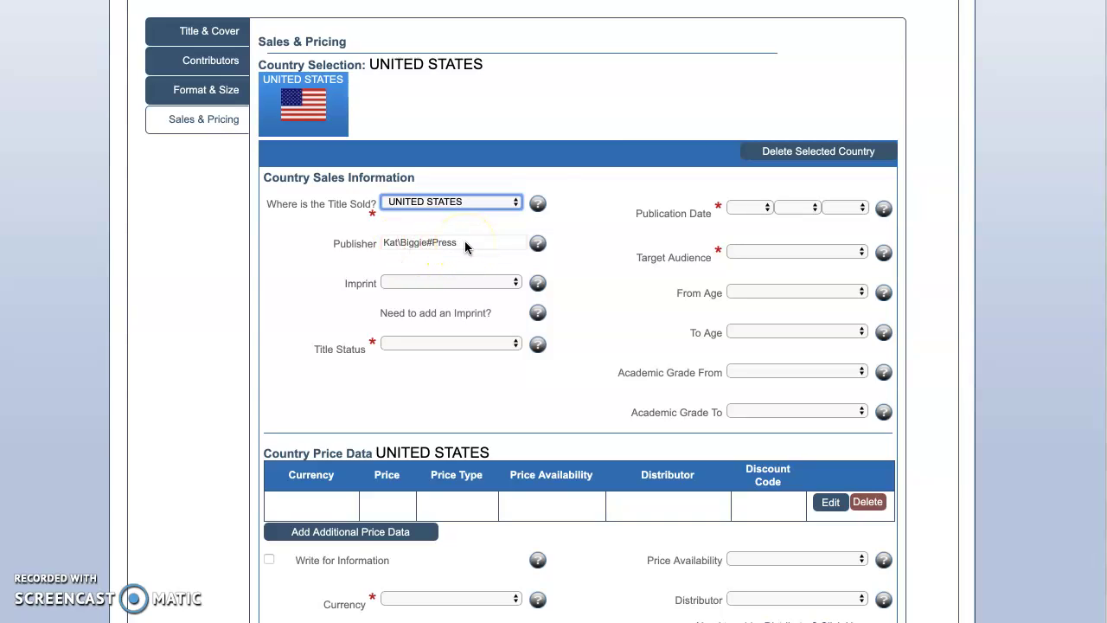
Review the imprints available for the title, leaving the imprint unset.
click(467, 284)
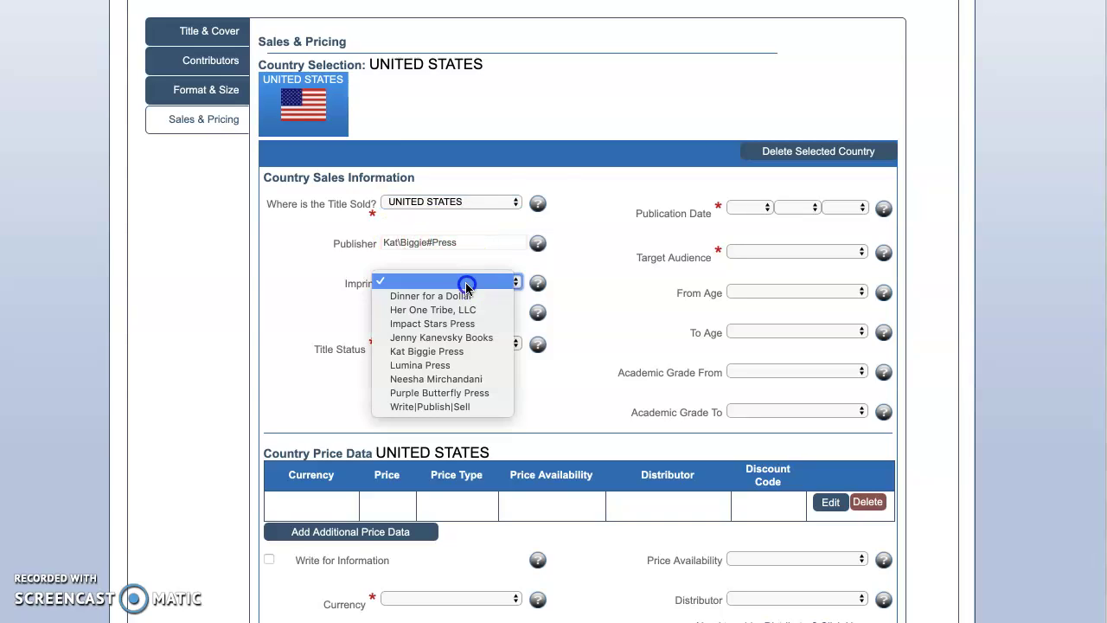
drag(473, 284, 510, 300)
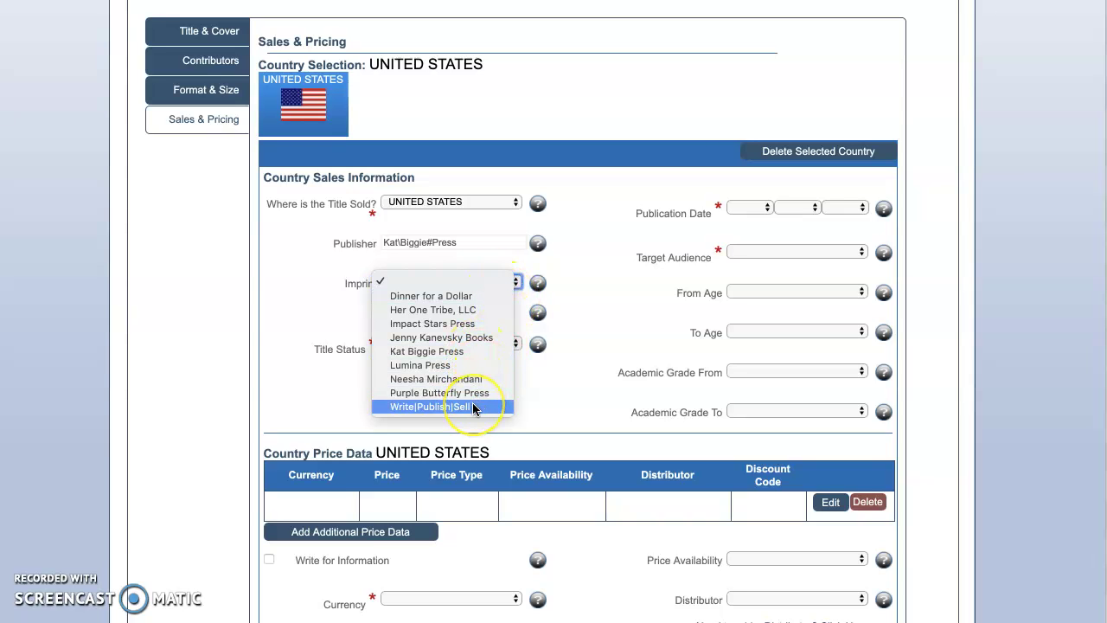
drag(472, 409, 485, 382)
click(611, 310)
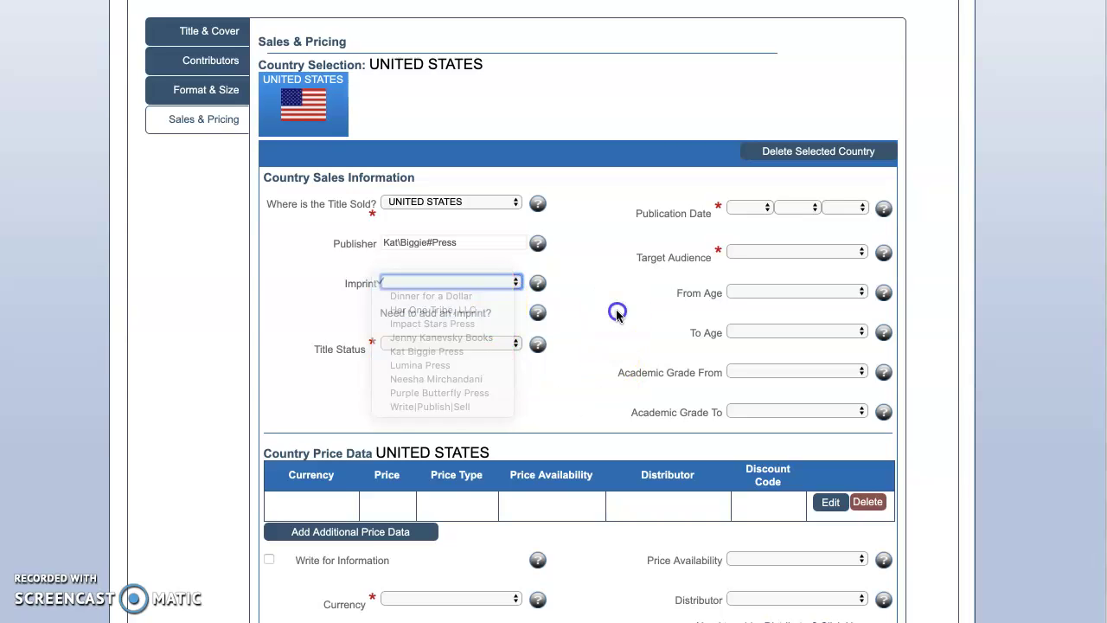
Read the help text about creating a new imprint under the publisher or company name.
mouse_move(538, 312)
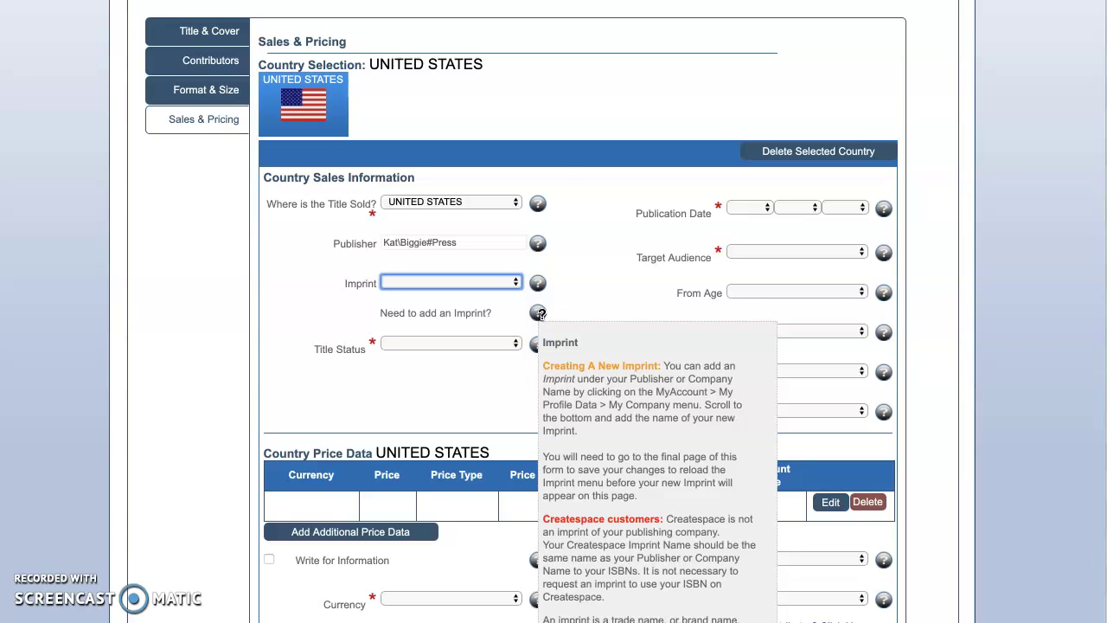
scroll(629, 510, down, 1)
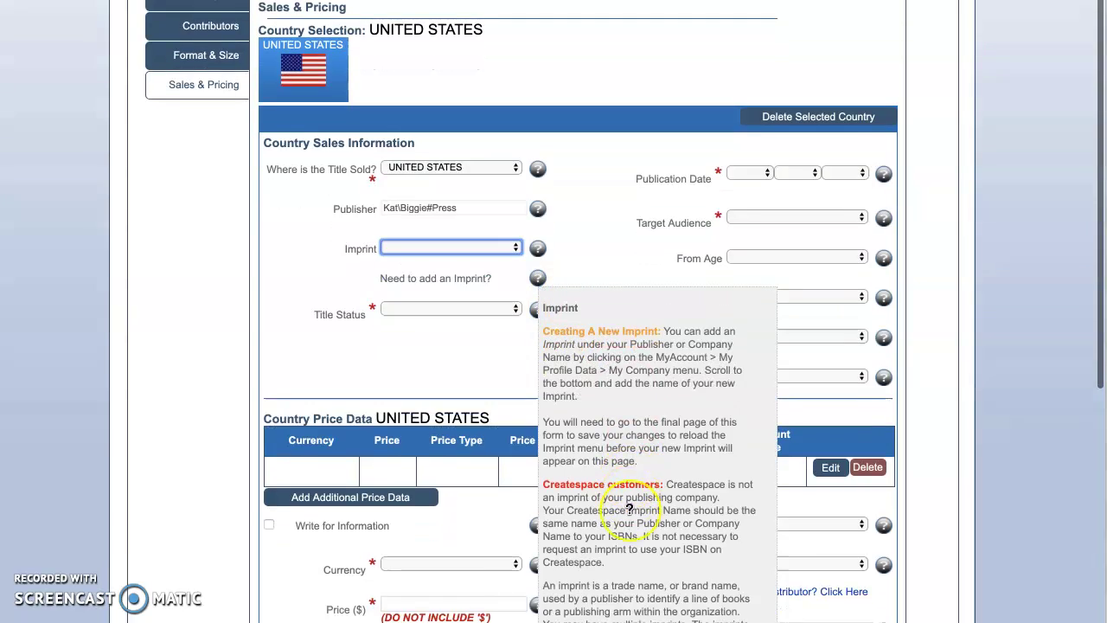
scroll(629, 510, down, 4)
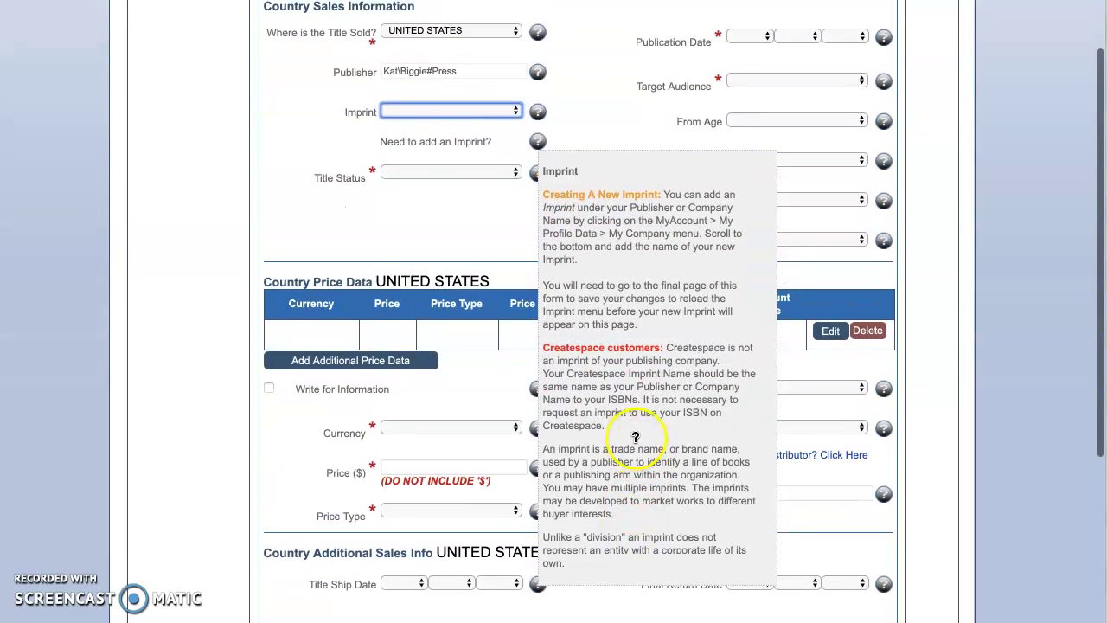
scroll(625, 386, up, 2)
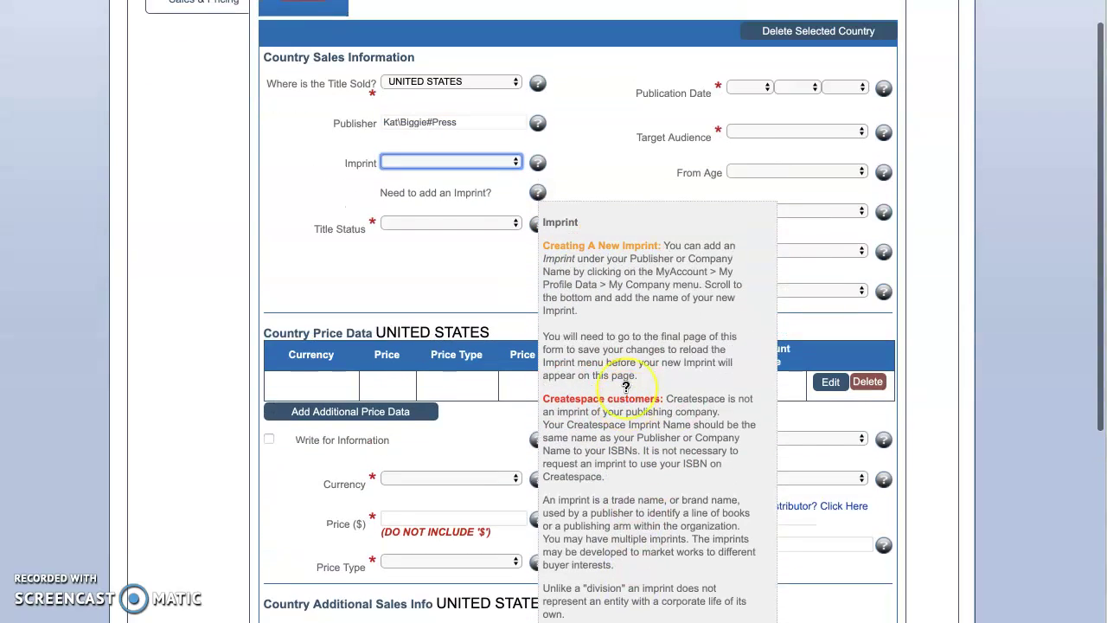
scroll(625, 386, up, 4)
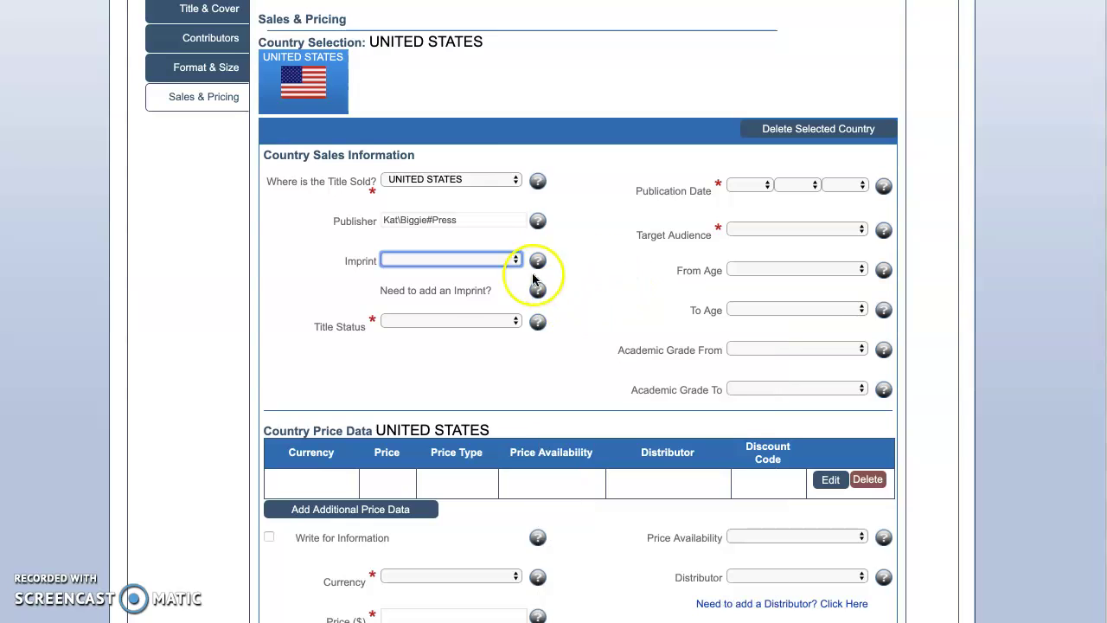
Locate the My Company option among the account's profile data options, where new imprints are added.
scroll(620, 307, up, 4)
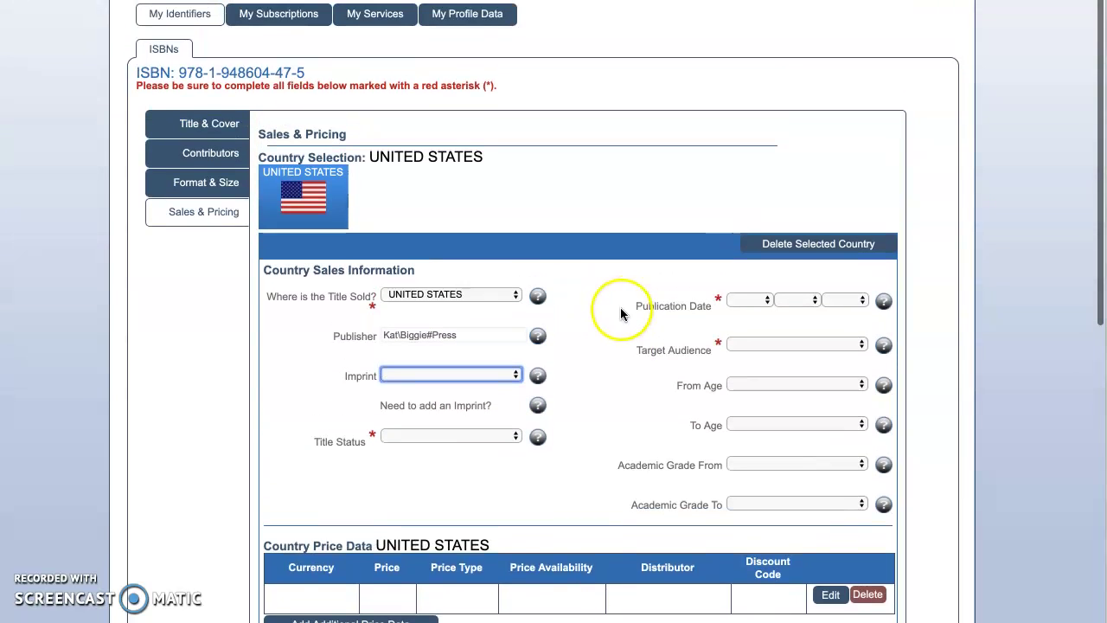
scroll(667, 73, up, 3)
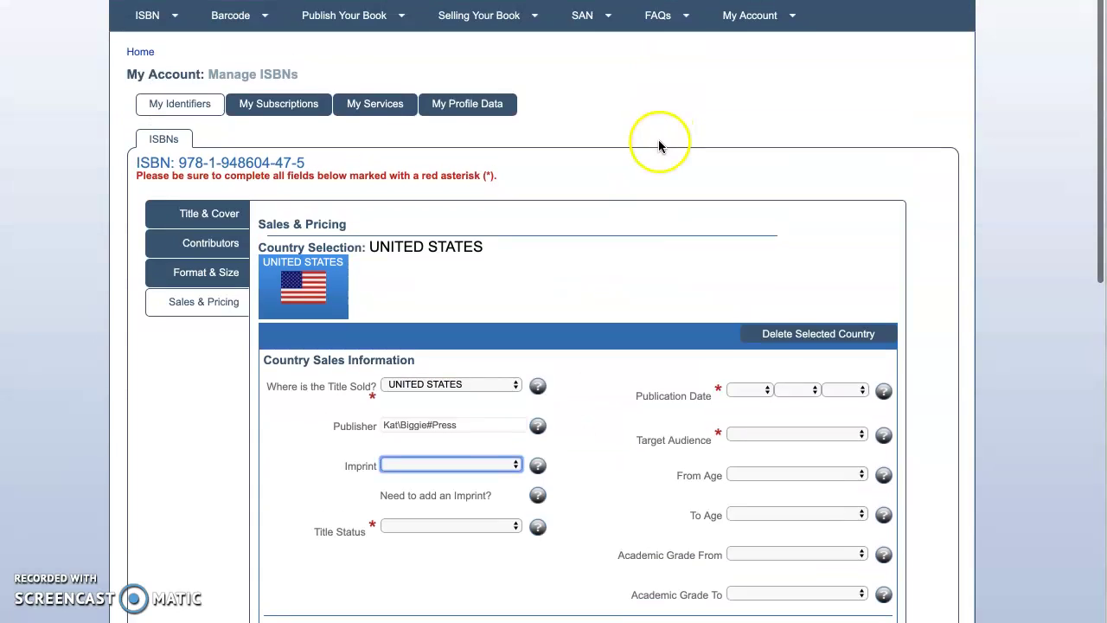
mouse_move(779, 16)
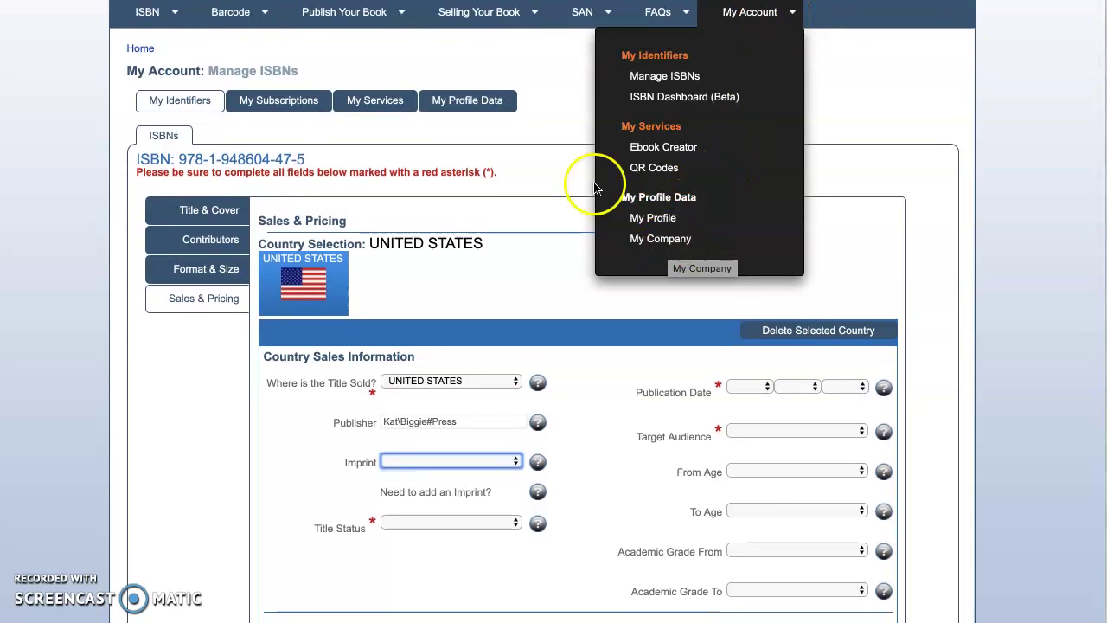
scroll(757, 147, down, 3)
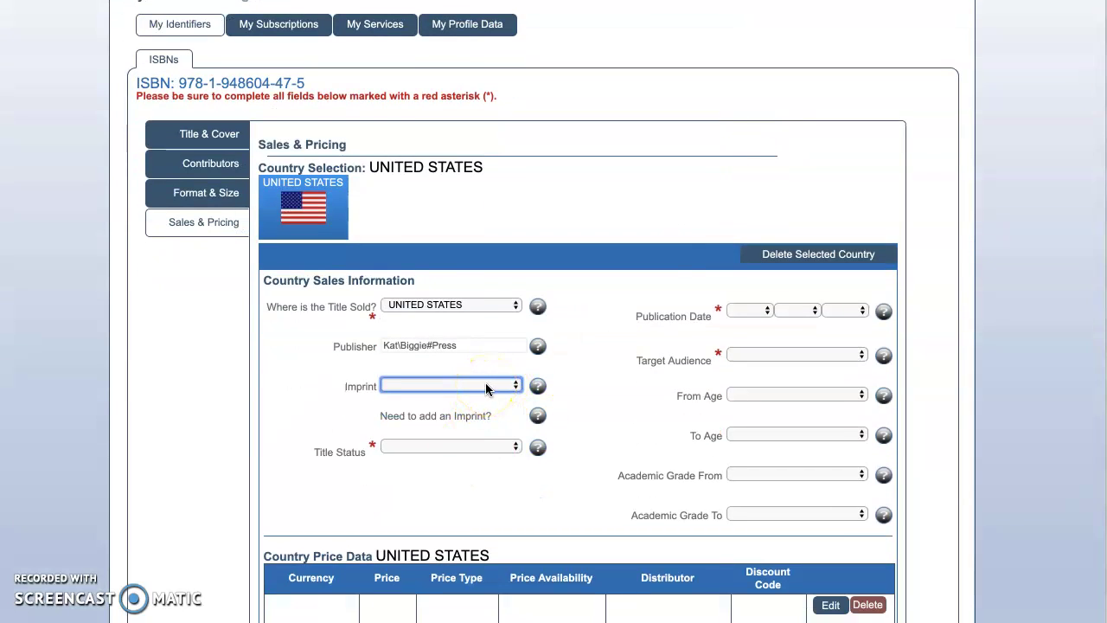
scroll(485, 388, up, 1)
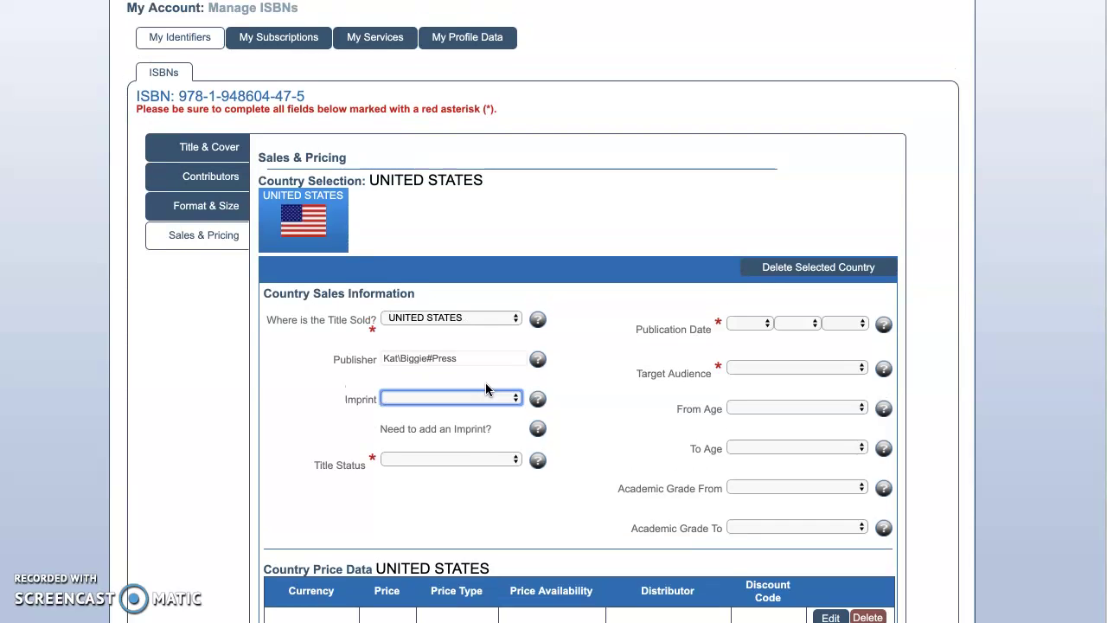
scroll(485, 389, up, 3)
scroll(485, 389, down, 3)
scroll(485, 389, up, 1)
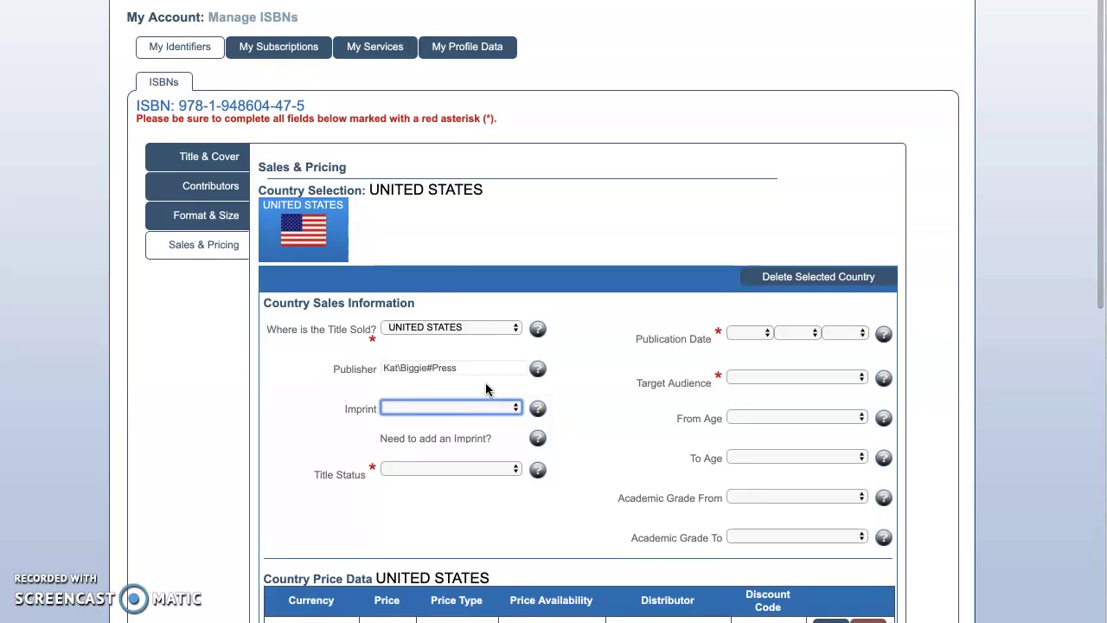
scroll(556, 411, left, 1)
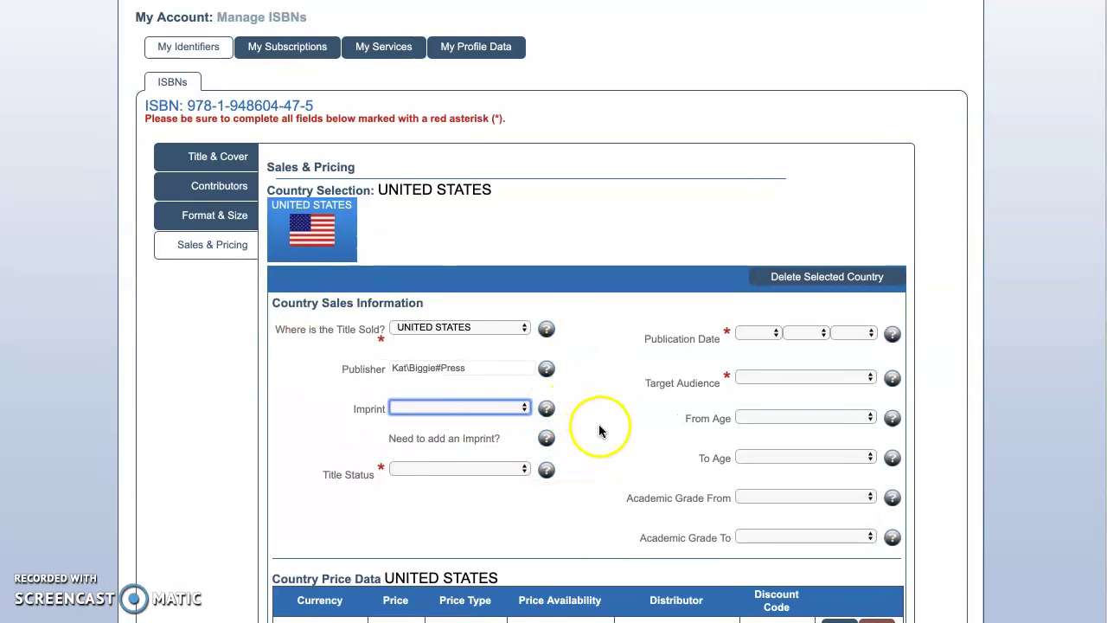
scroll(599, 426, down, 2)
scroll(600, 426, right, 1)
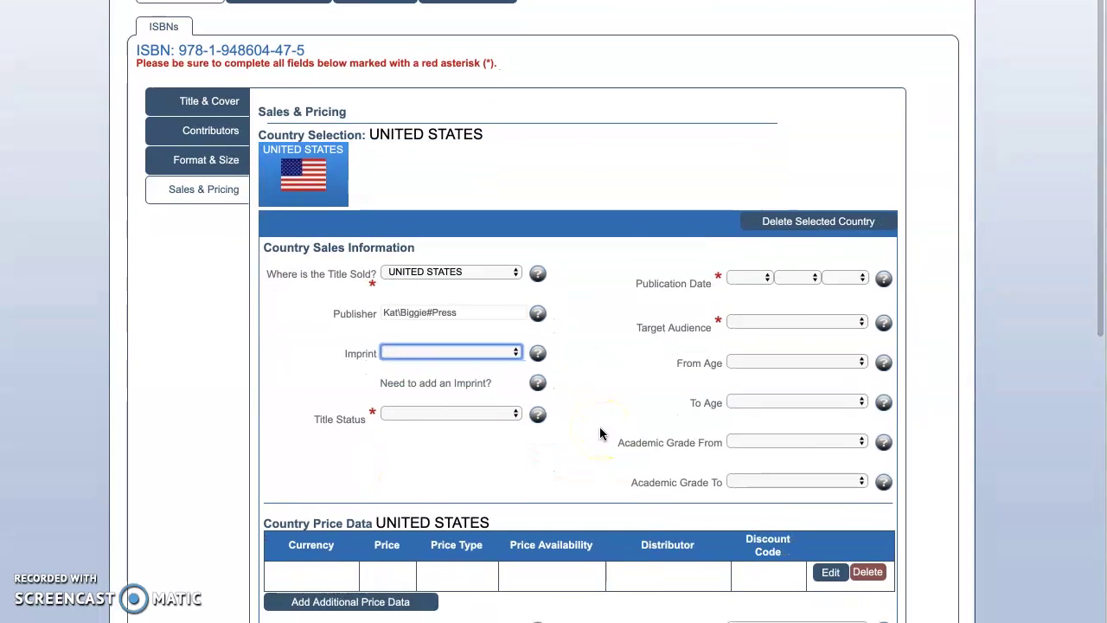
scroll(599, 426, down, 1)
scroll(600, 427, left, 1)
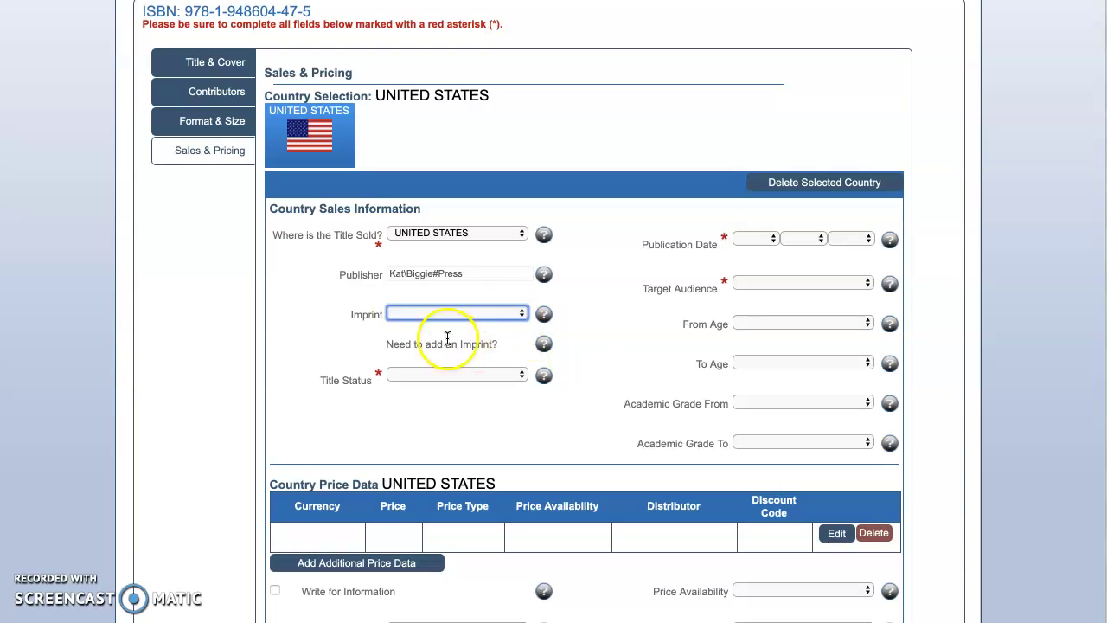
Review the available title status and target audience options in the country sales information, leaving both unset.
scroll(626, 318, down, 1)
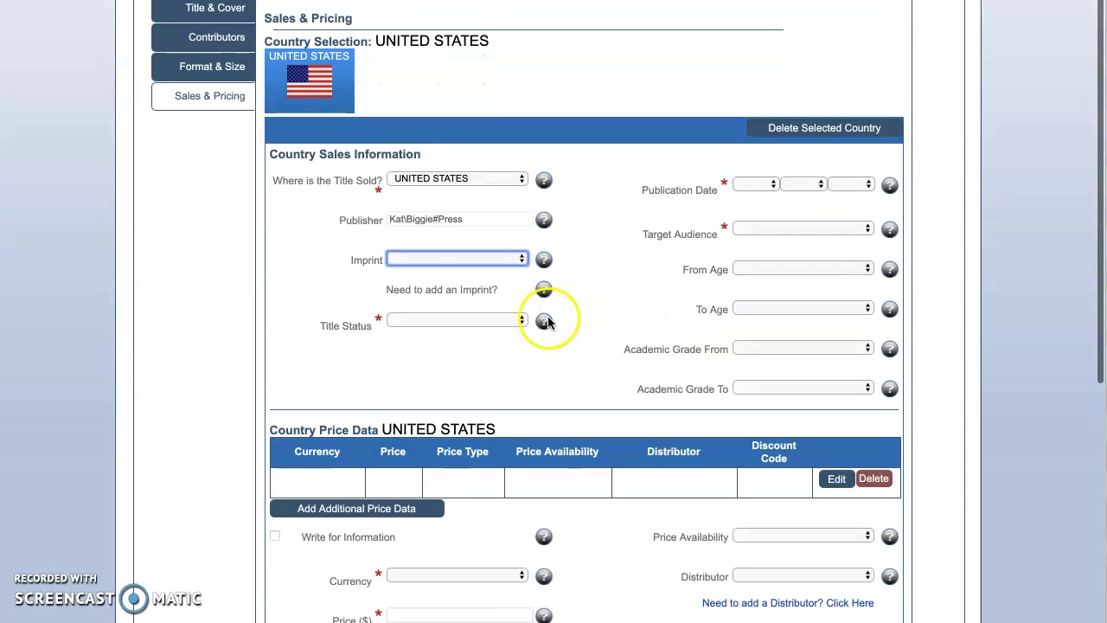
click(474, 319)
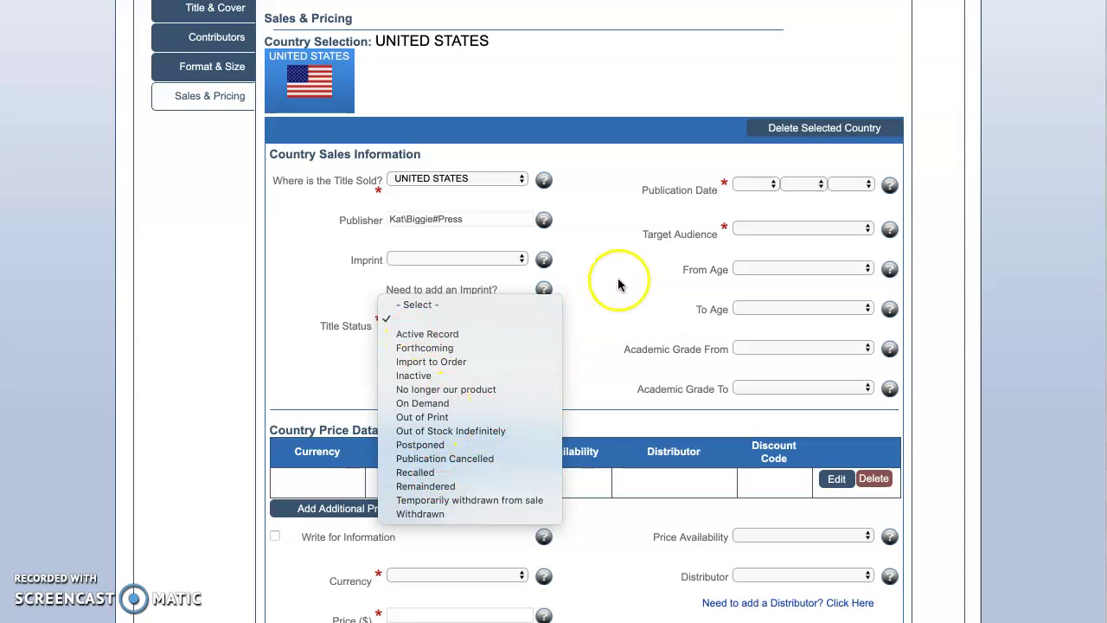
click(594, 294)
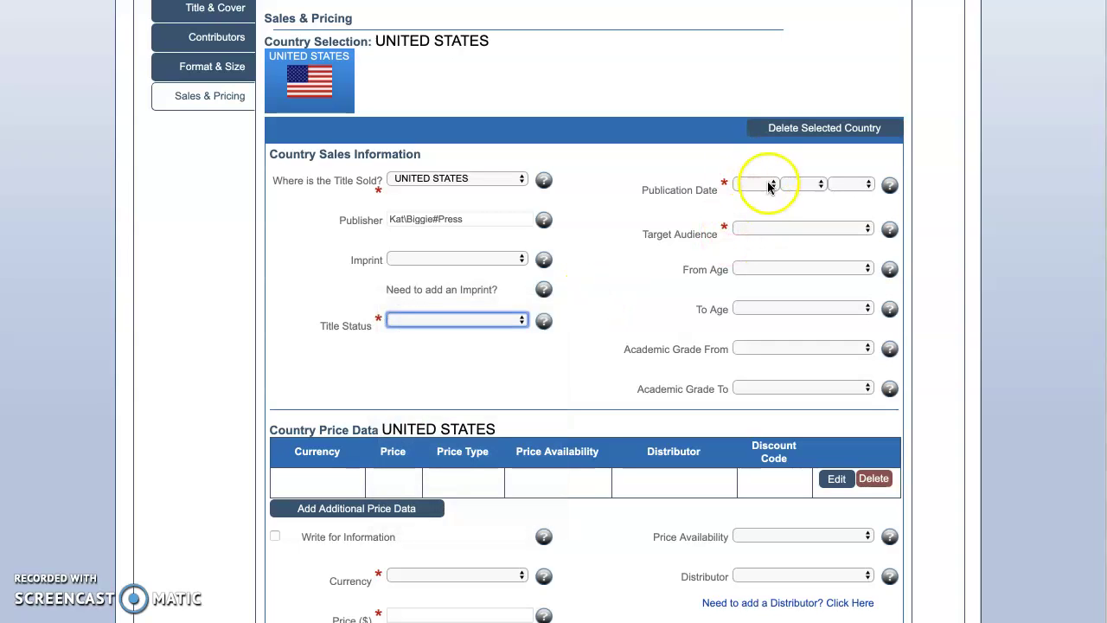
click(730, 242)
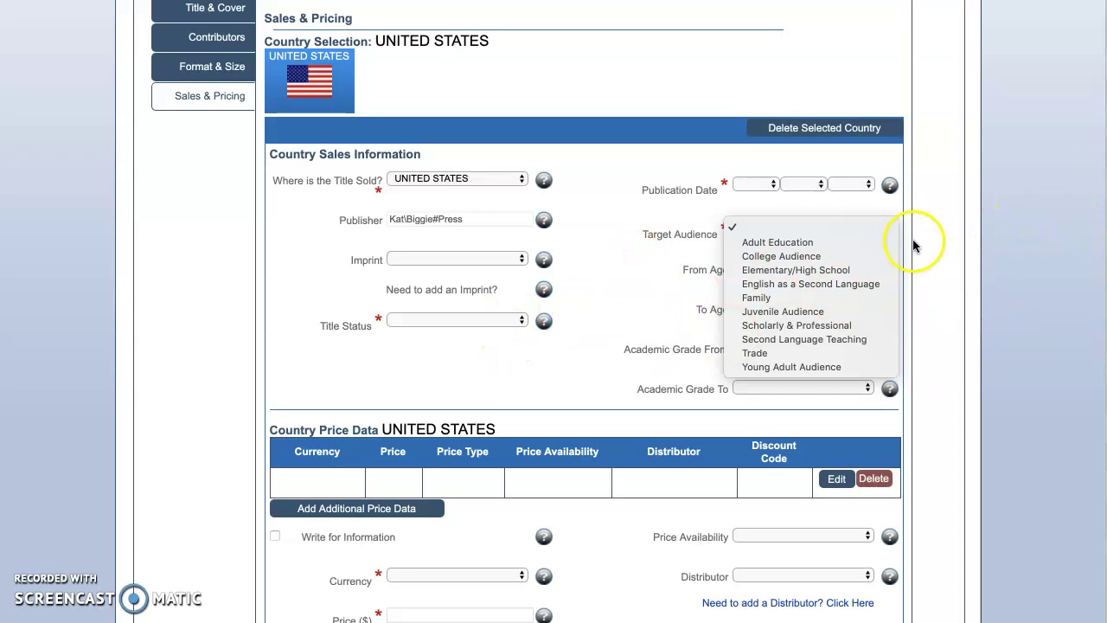
key(Escape)
Review the currency, price and price type entries in the United States price data, leaving them blank.
scroll(752, 285, down, 10)
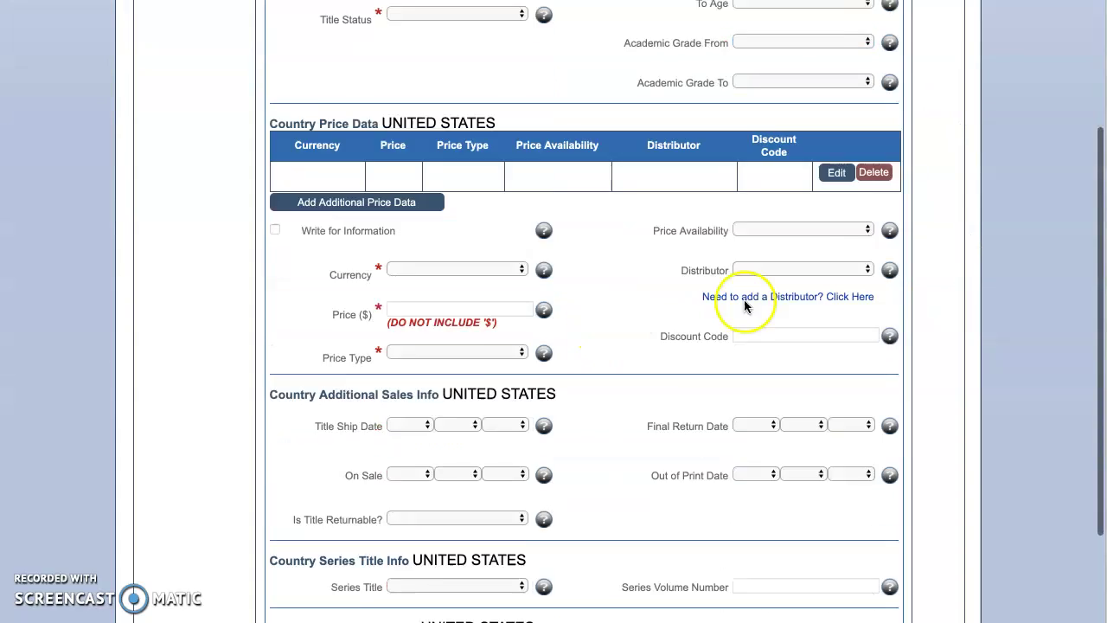
scroll(826, 272, up, 3)
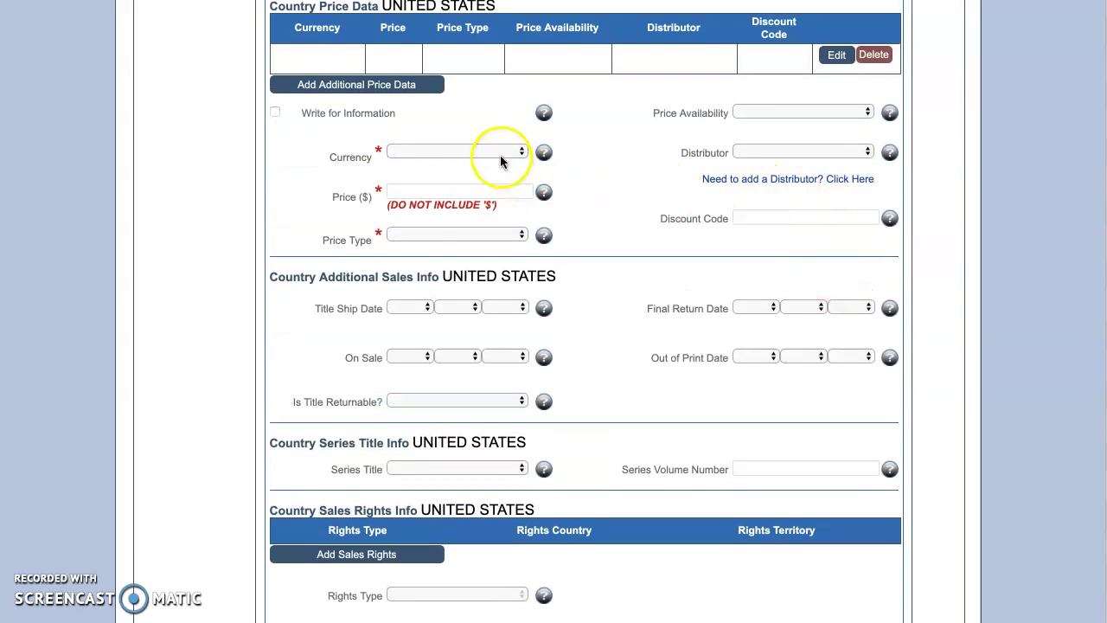
click(500, 154)
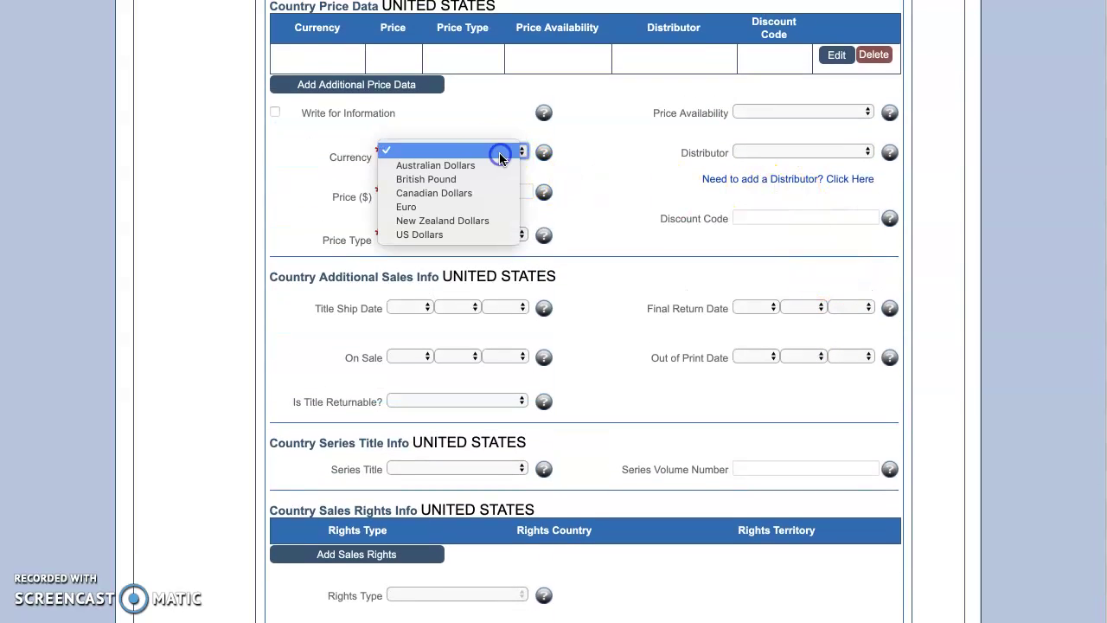
click(599, 159)
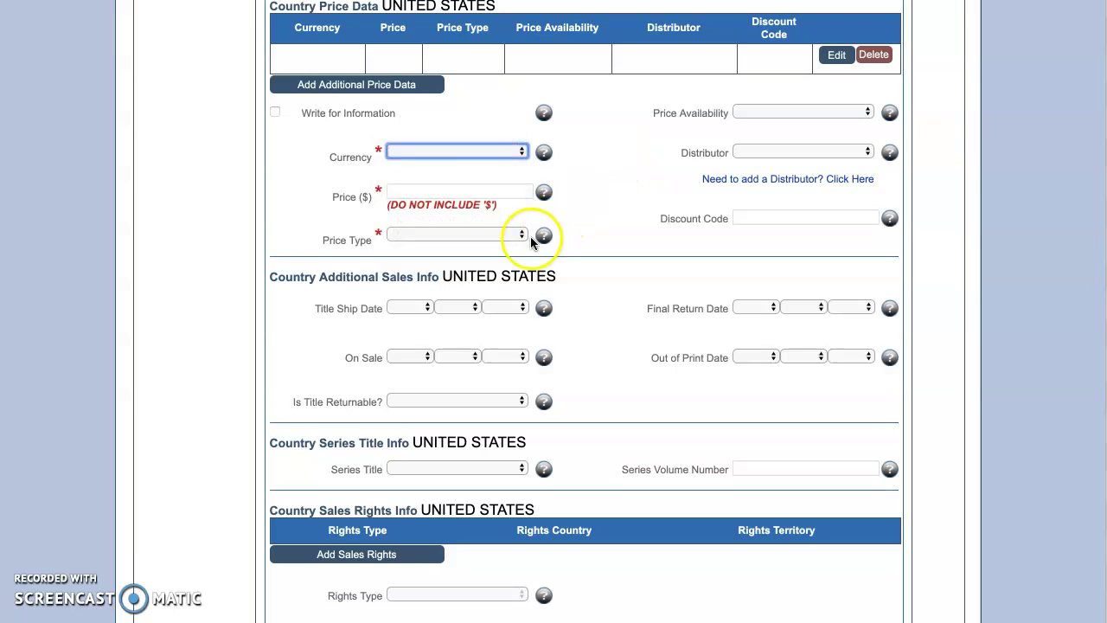
click(442, 188)
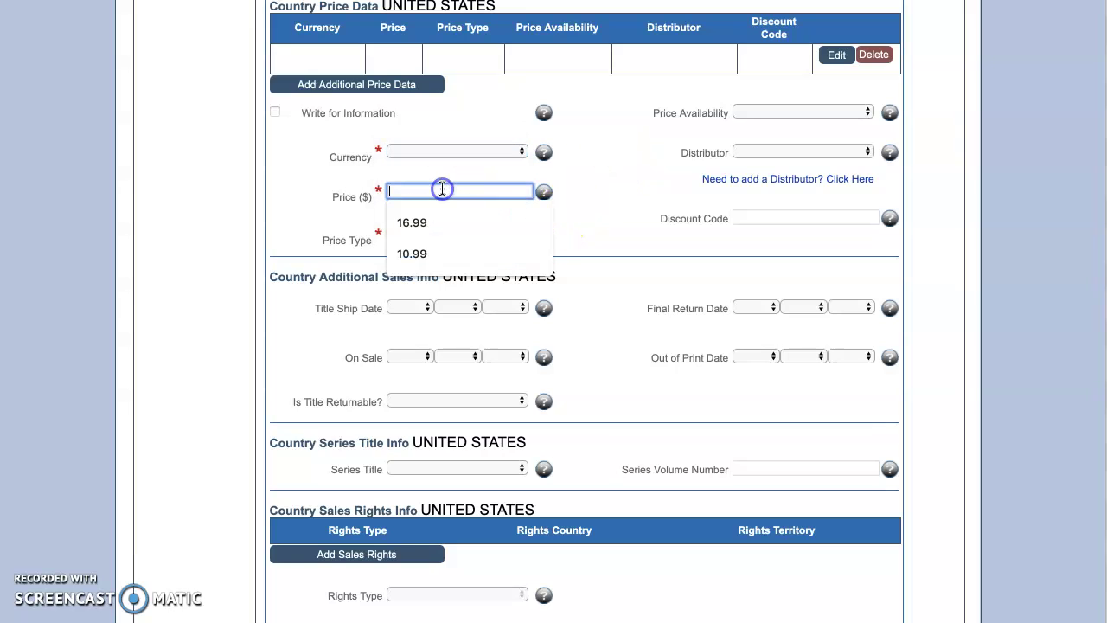
click(575, 188)
click(441, 237)
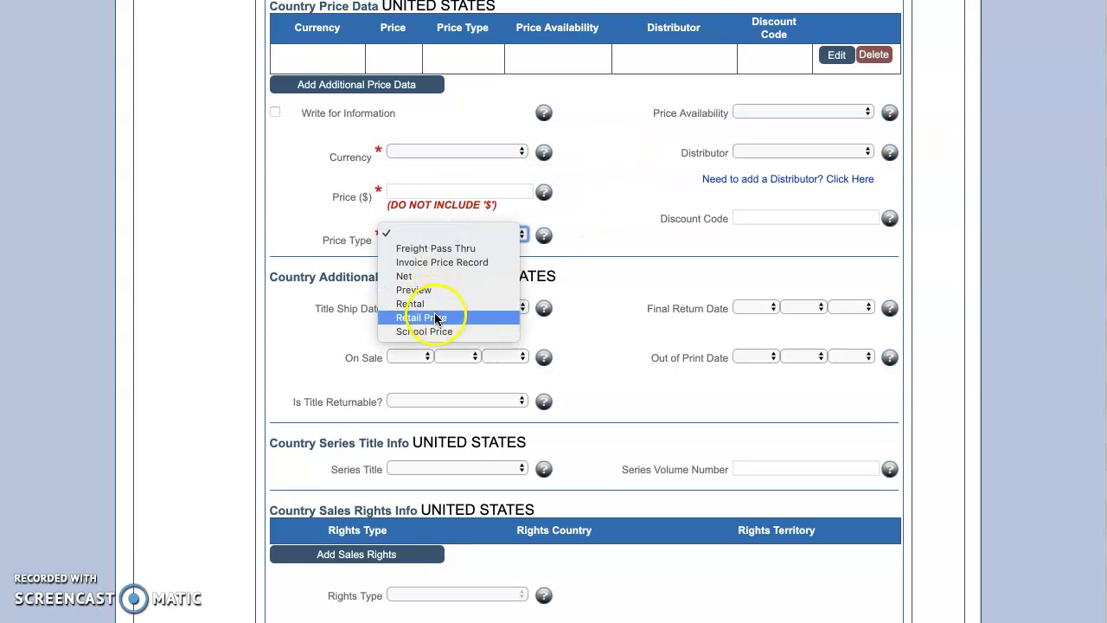
click(643, 221)
Read the help text about the rights type in the United States sales rights information.
scroll(640, 218, down, 3)
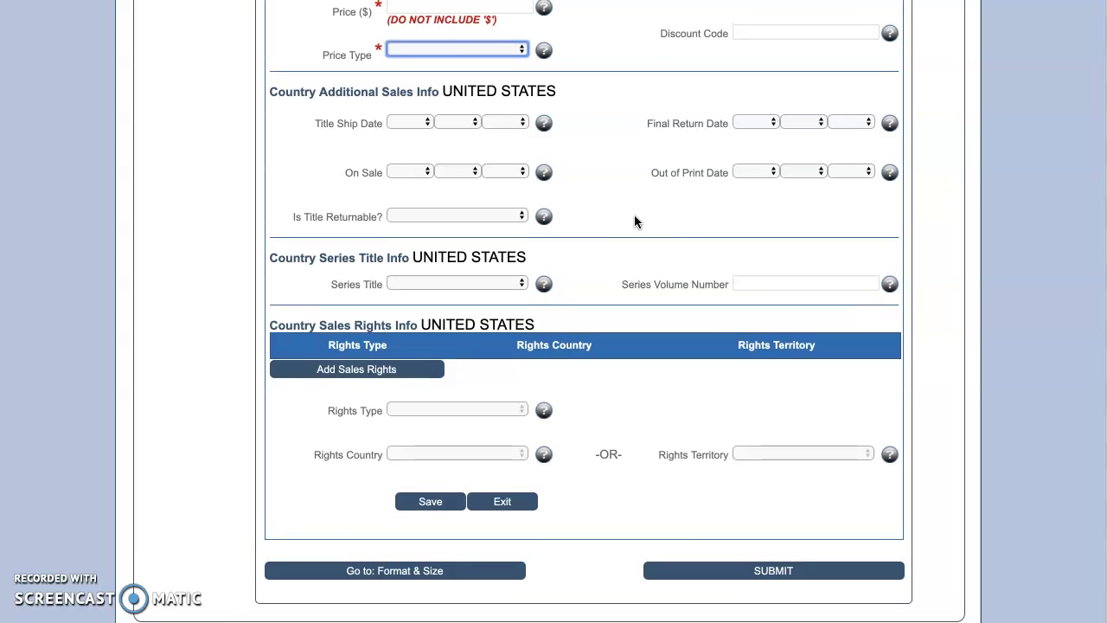
mouse_move(543, 411)
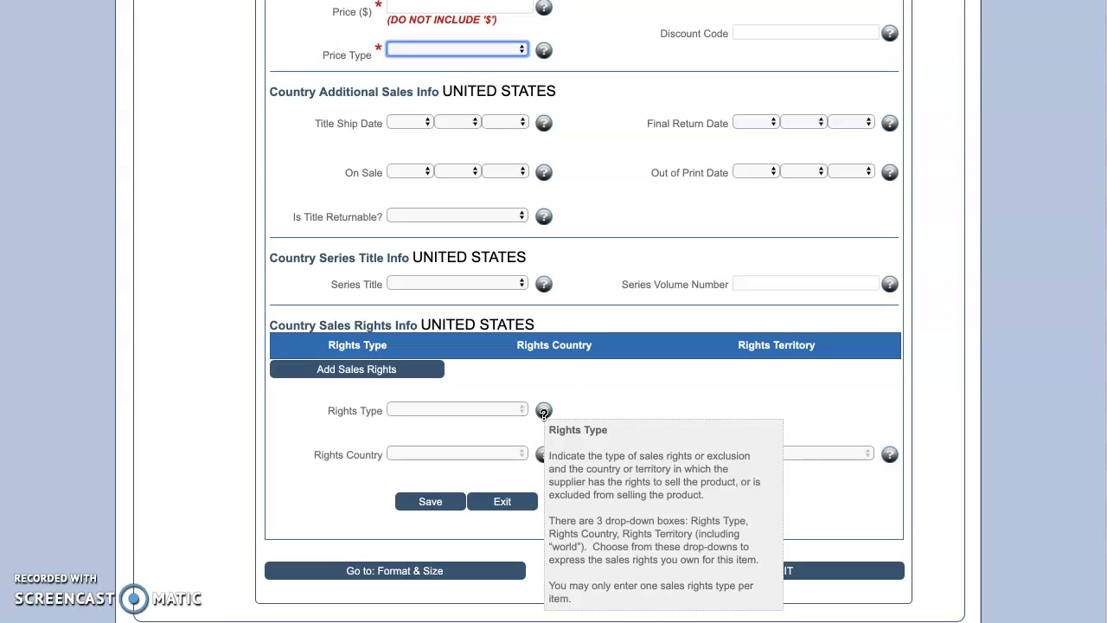
scroll(591, 363, up, 3)
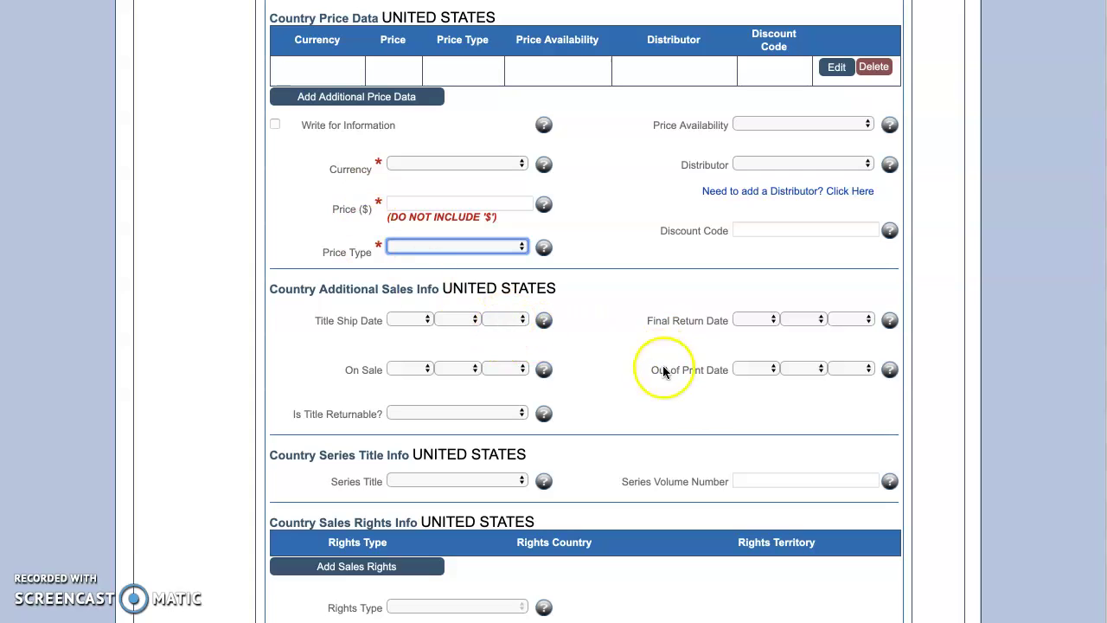
Leave the Sales & Pricing form without saving and return to the account's Manage ISBNs list.
scroll(655, 313, up, 8)
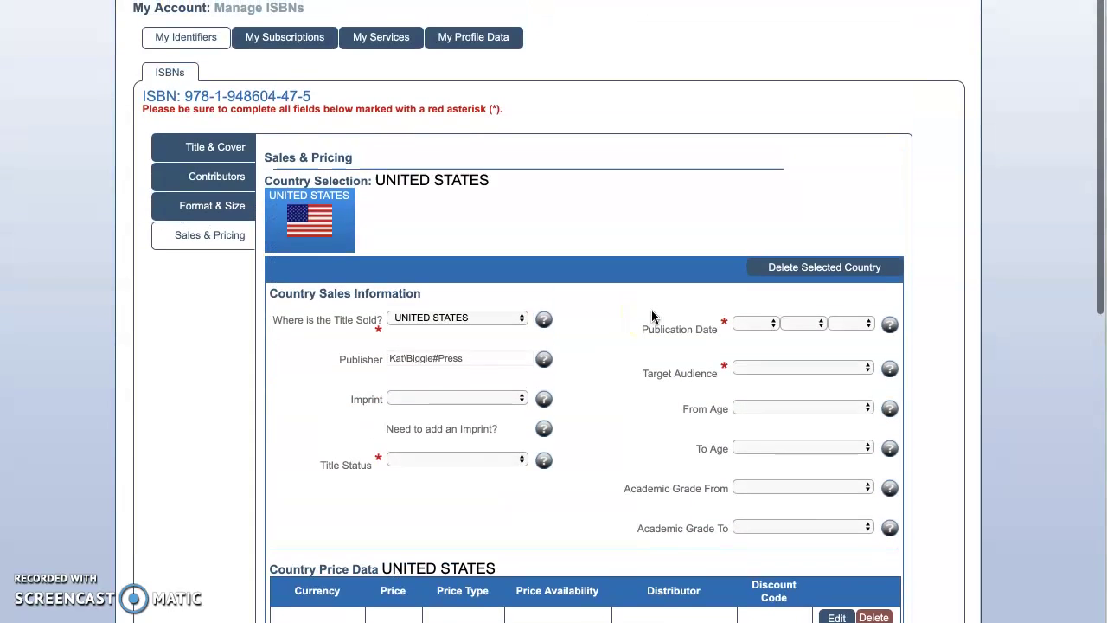
scroll(651, 316, up, 1)
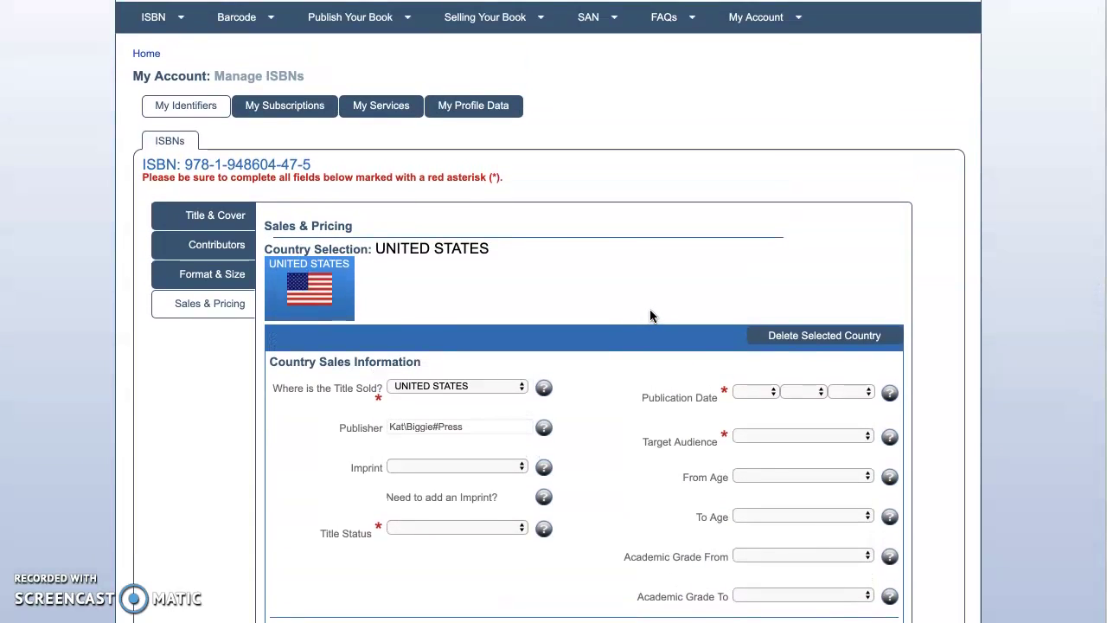
click(749, 14)
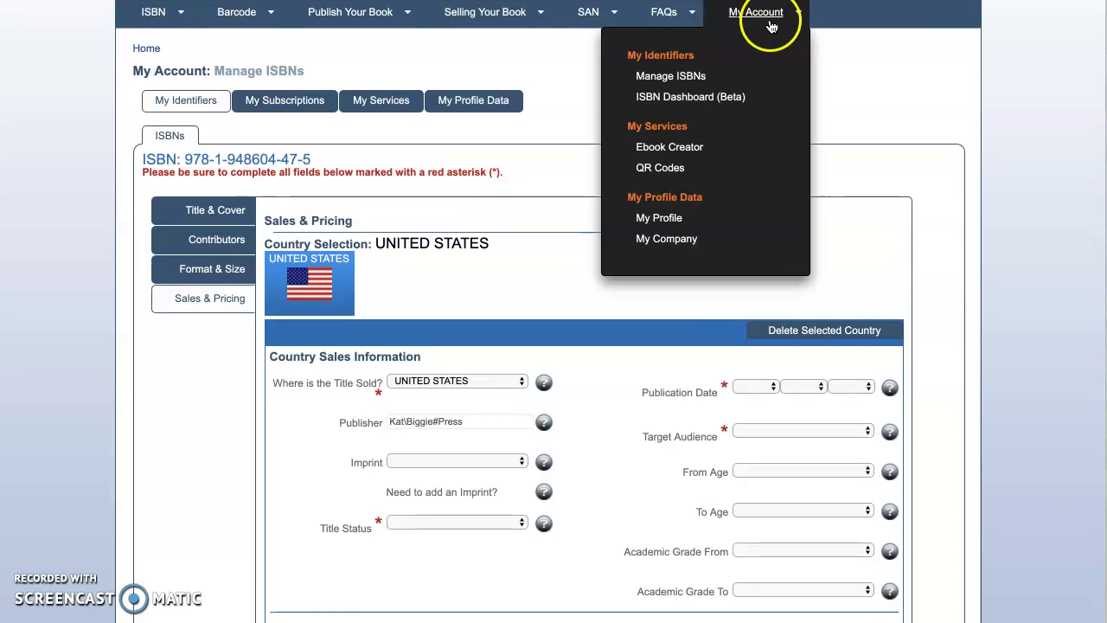
click(697, 77)
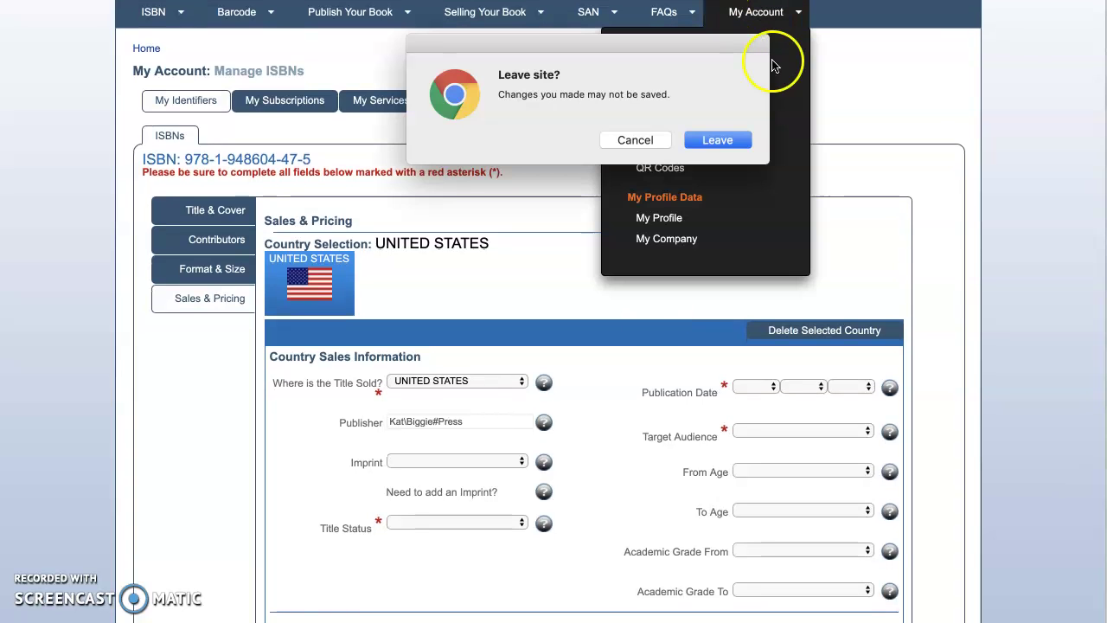
click(717, 139)
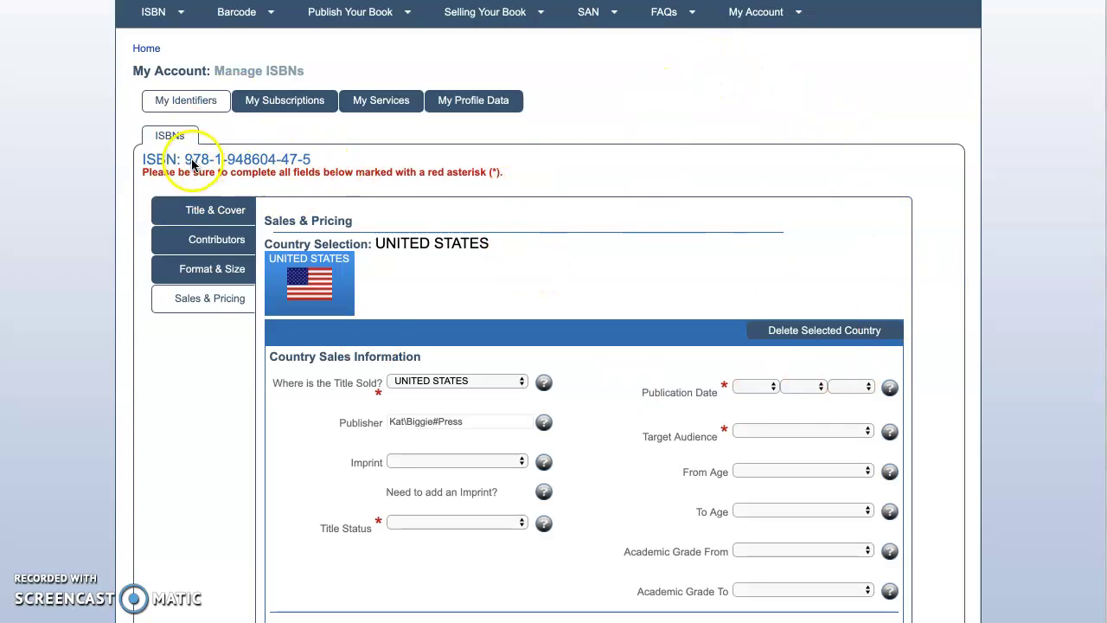
click(169, 135)
Examine the ISBN list from the titled entries down to the unassigned numbers that offer title assignment.
scroll(503, 199, down, 3)
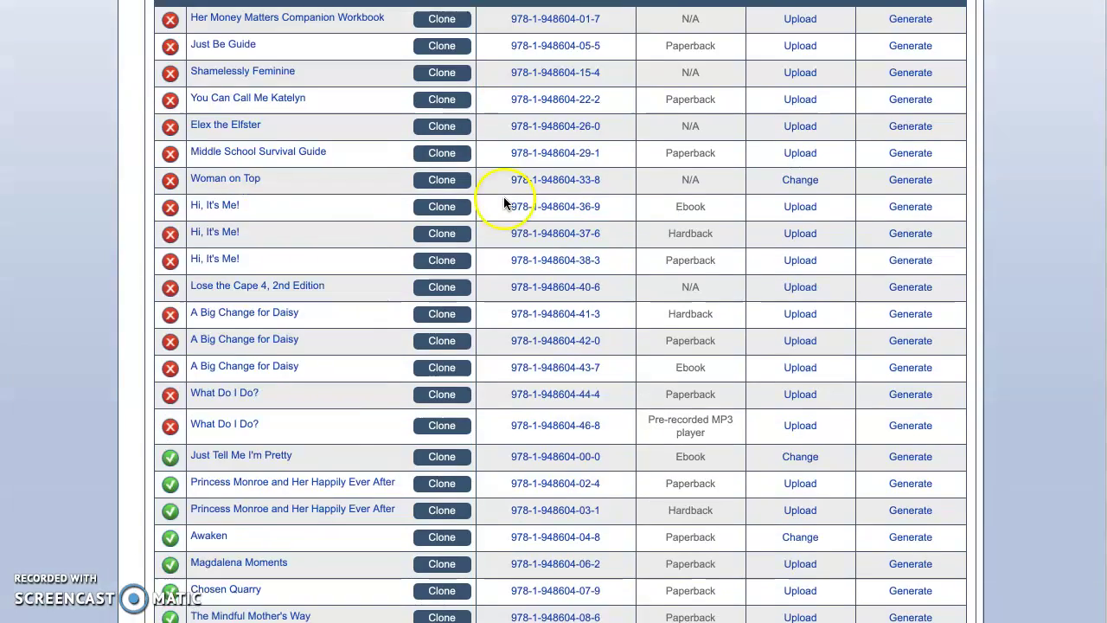
scroll(504, 202, down, 10)
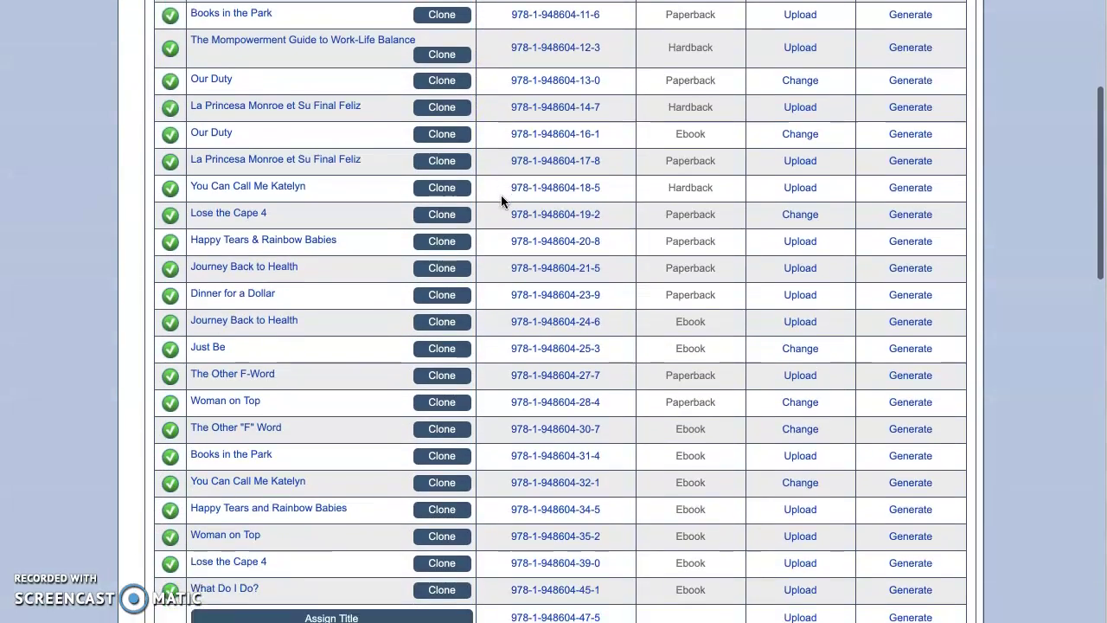
scroll(500, 200, down, 3)
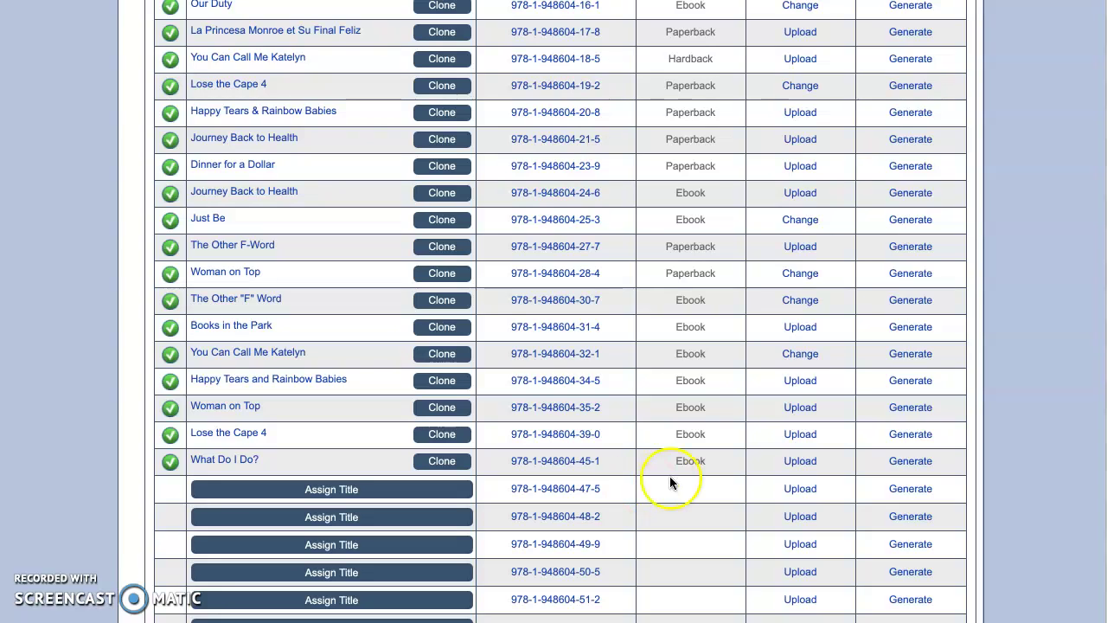
scroll(689, 466, down, 1)
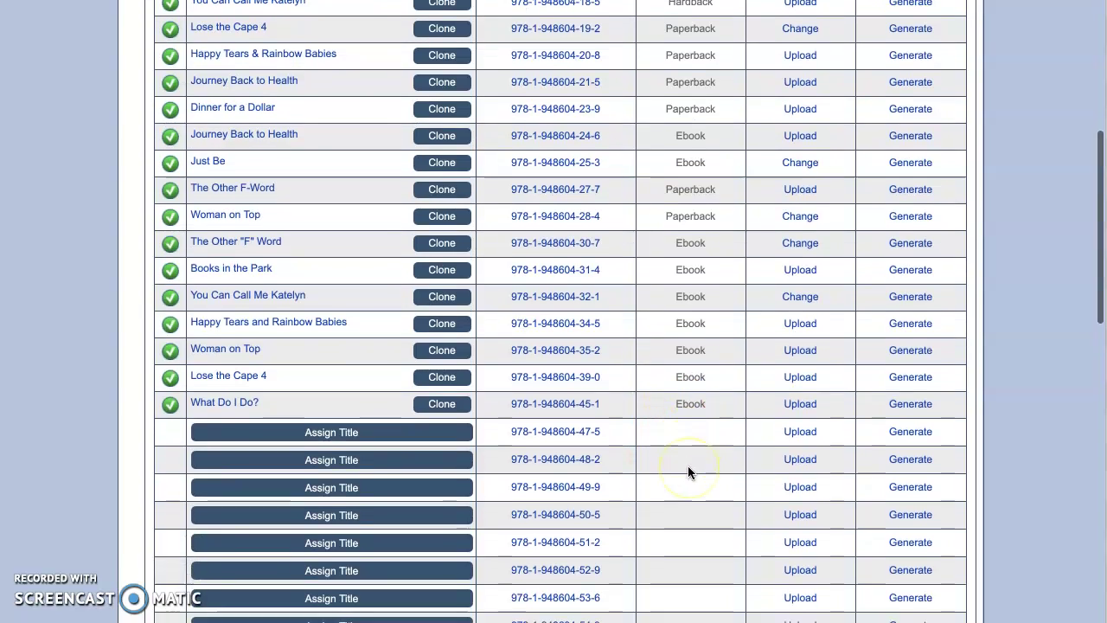
scroll(688, 471, down, 6)
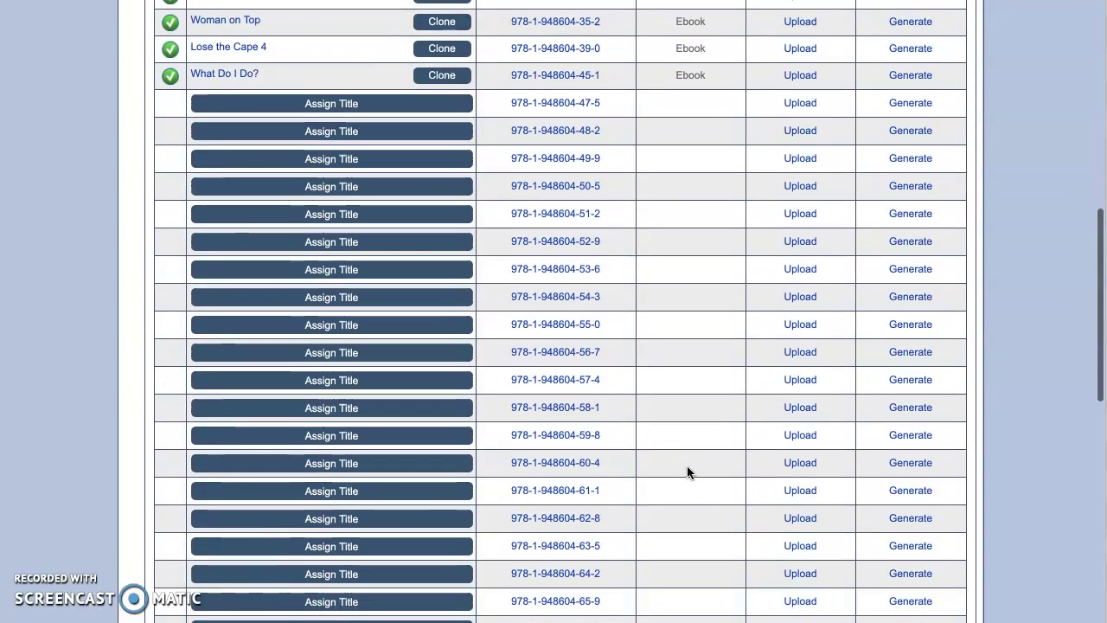
scroll(686, 466, up, 11)
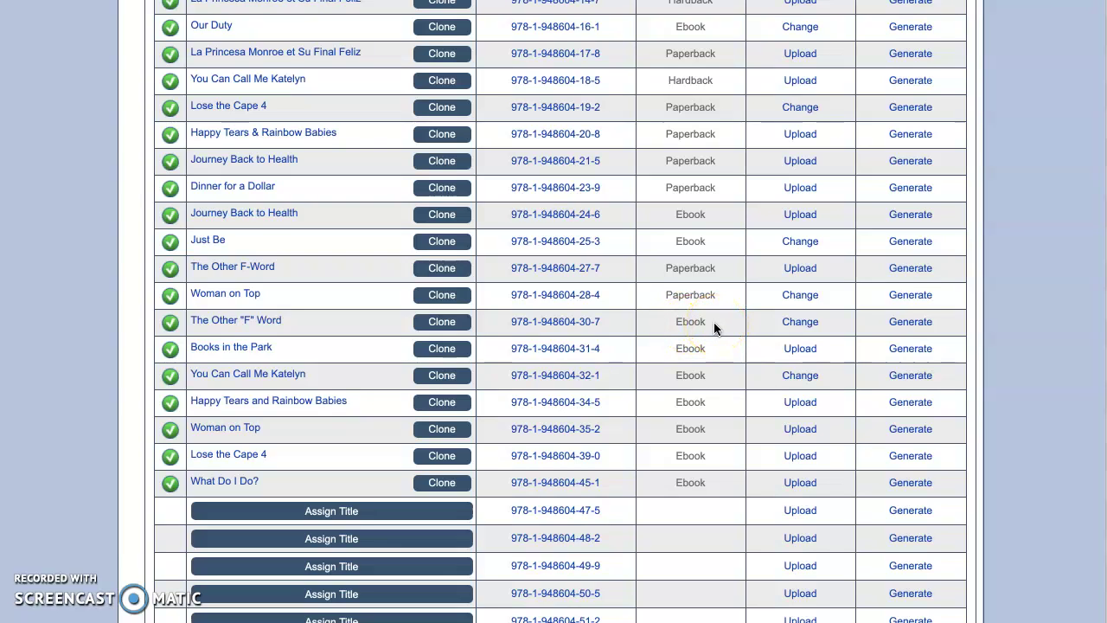
scroll(711, 325, down, 2)
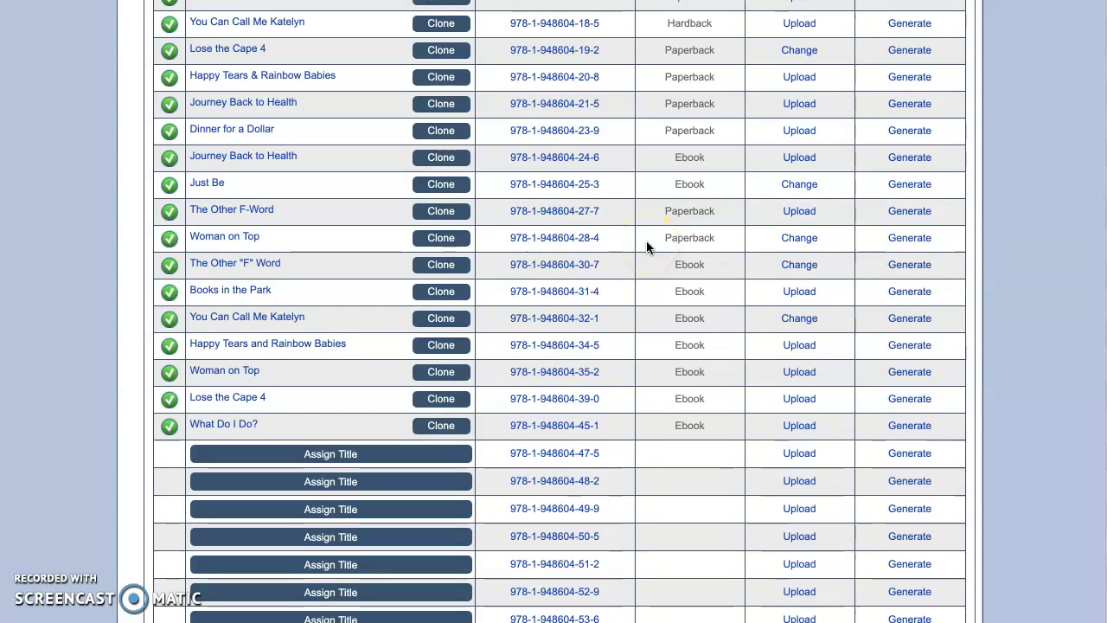
Compare the incomplete and successfully processed titles in the ISBN list against the status legend.
scroll(661, 253, up, 10)
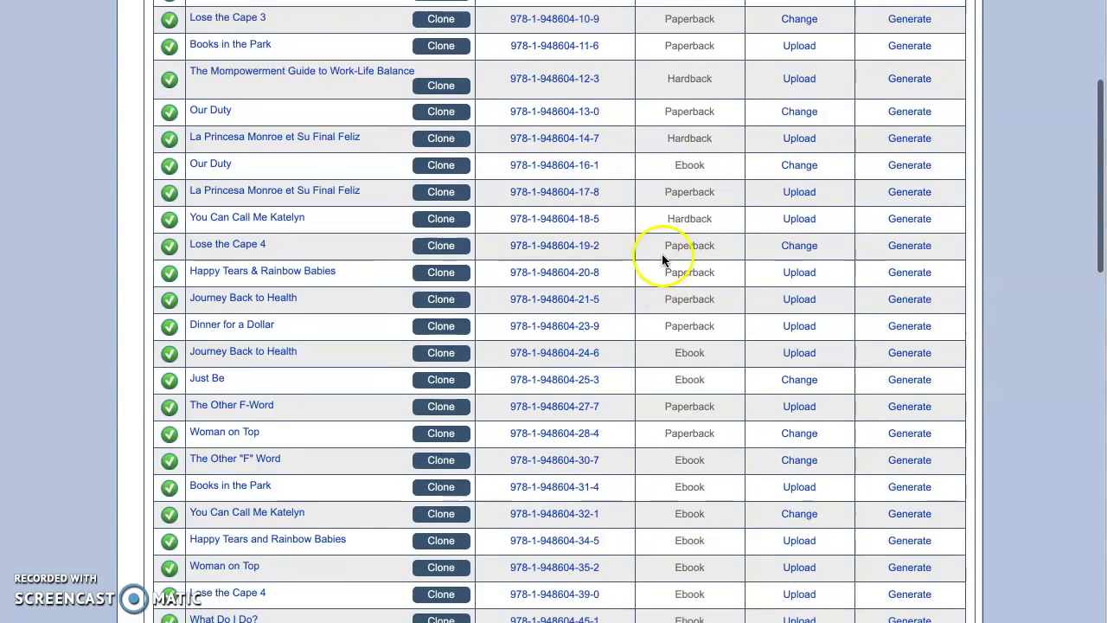
scroll(662, 257, up, 8)
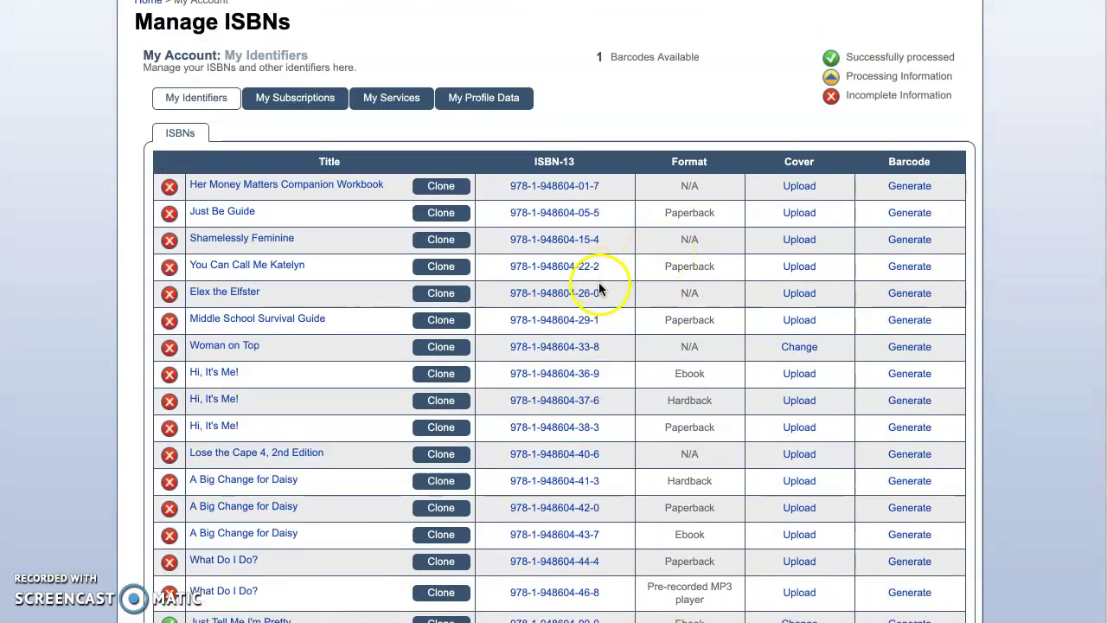
scroll(599, 285, down, 10)
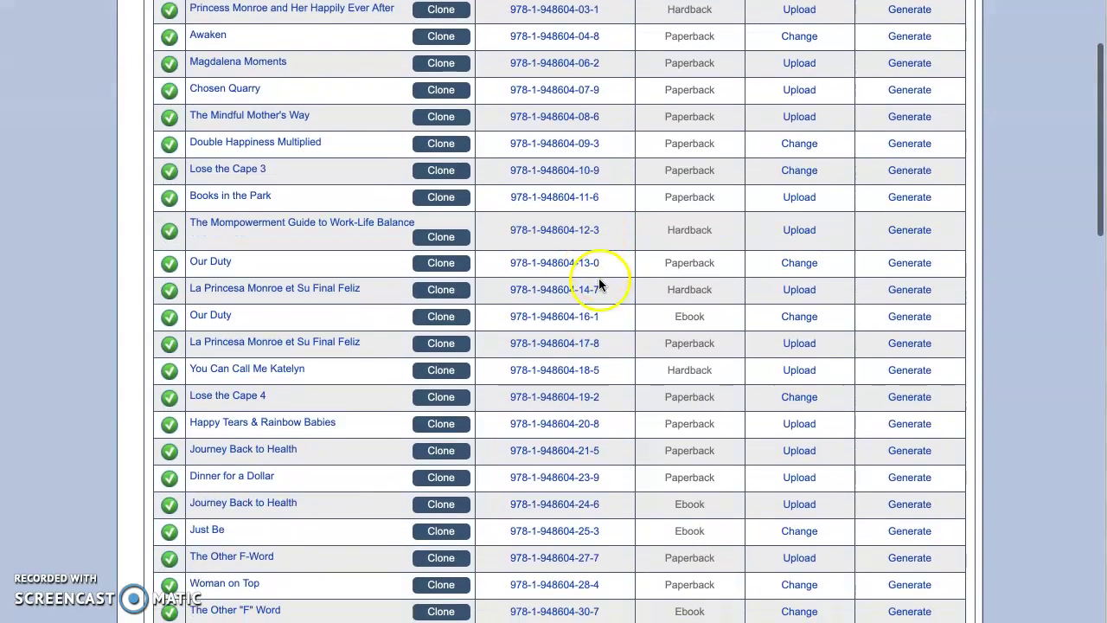
scroll(600, 280, down, 2)
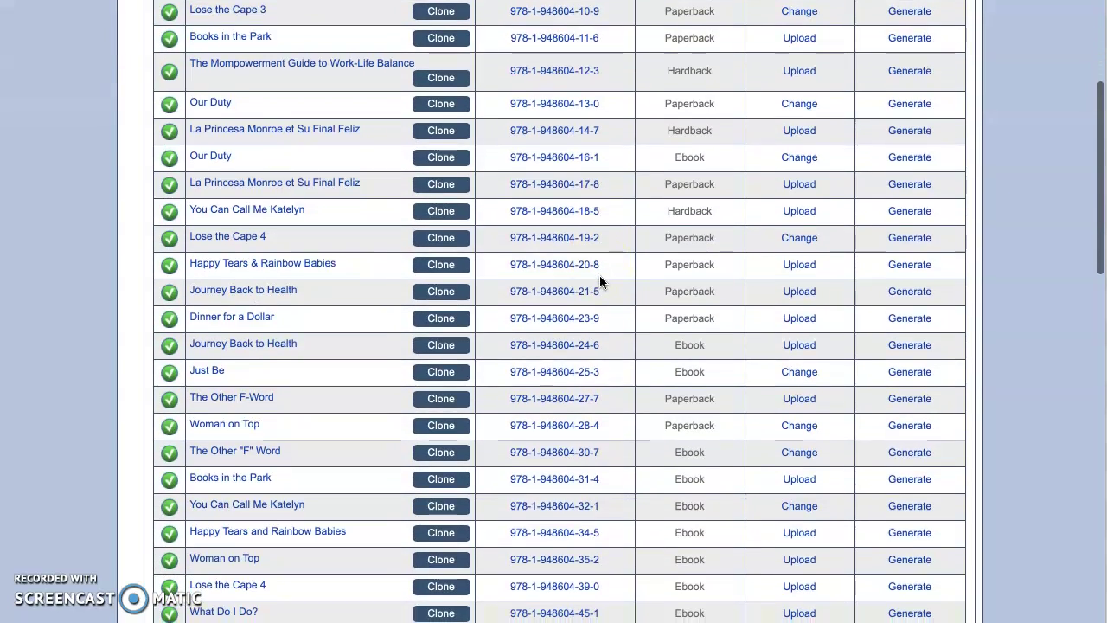
scroll(600, 275, down, 10)
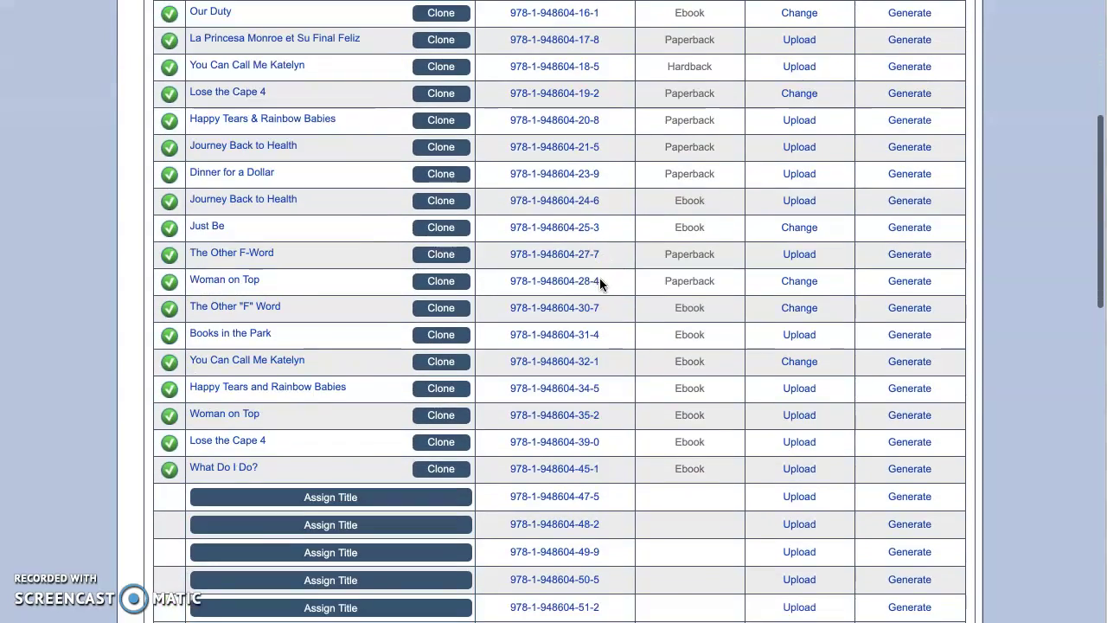
scroll(599, 284, up, 15)
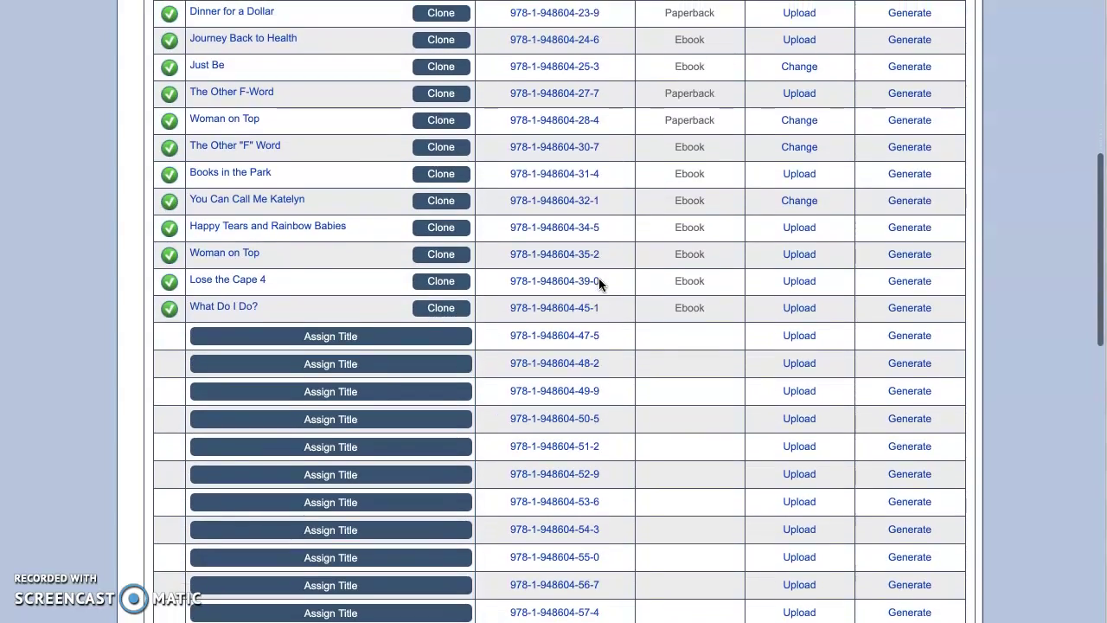
scroll(599, 414, down, 1)
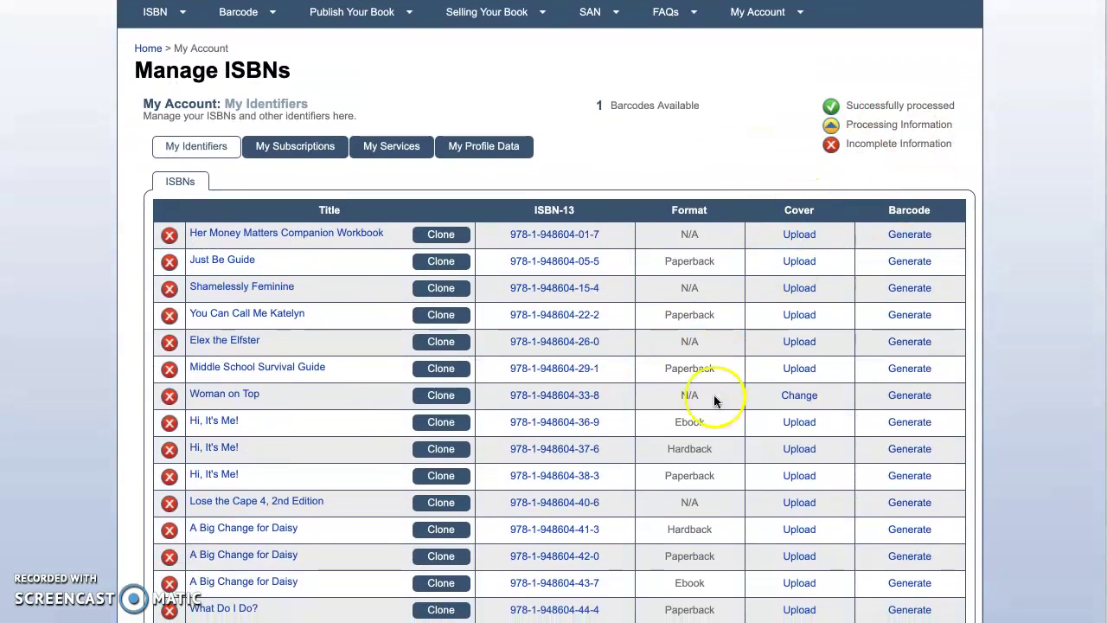
scroll(630, 443, down, 11)
scroll(647, 303, down, 9)
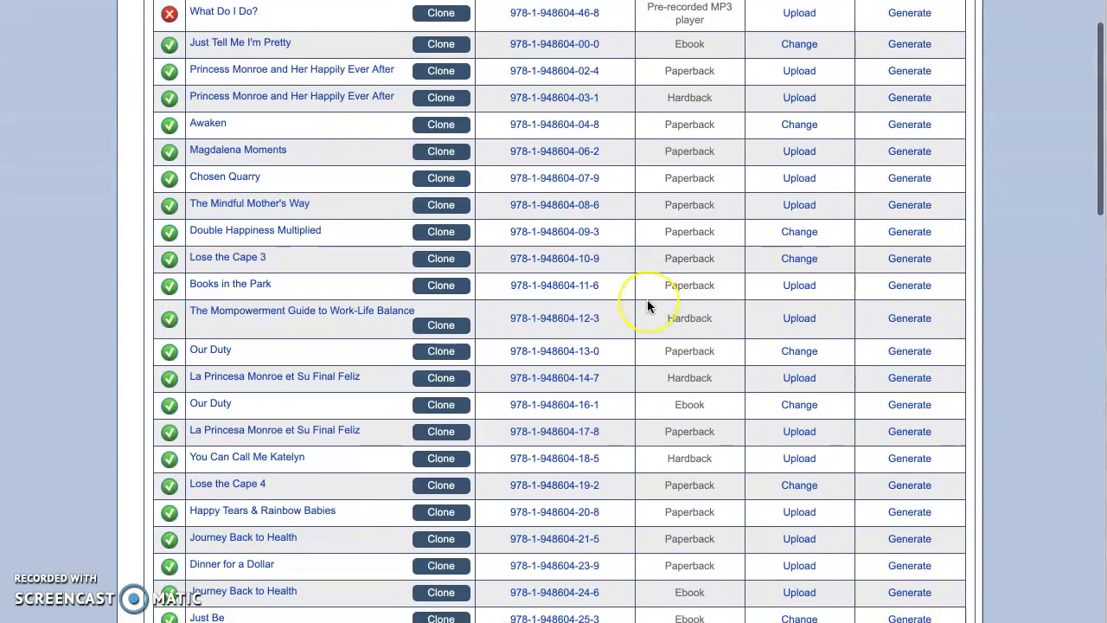
scroll(648, 304, down, 1)
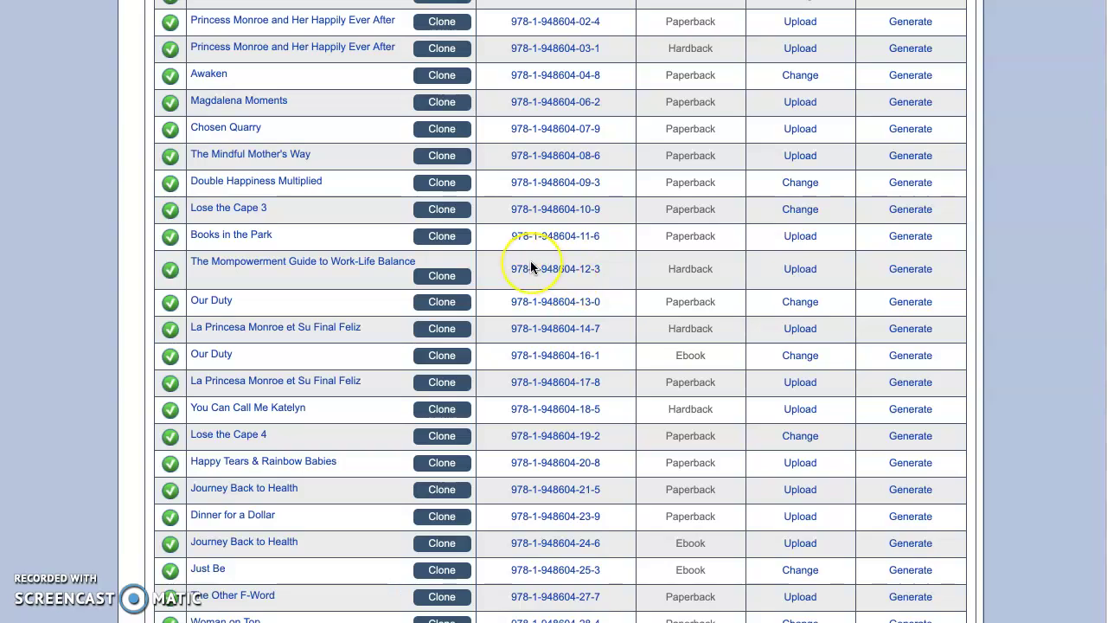
Examine the formats and clone options of the successfully processed titles in the ISBN list.
click(558, 253)
scroll(278, 215, down, 3)
scroll(277, 216, down, 3)
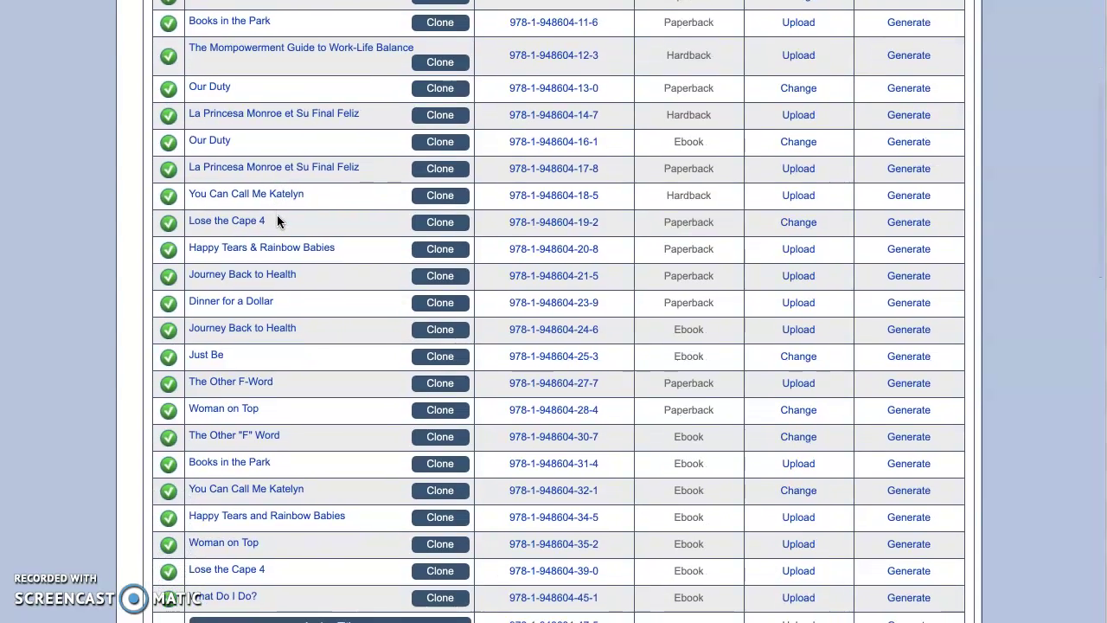
scroll(277, 221, down, 1)
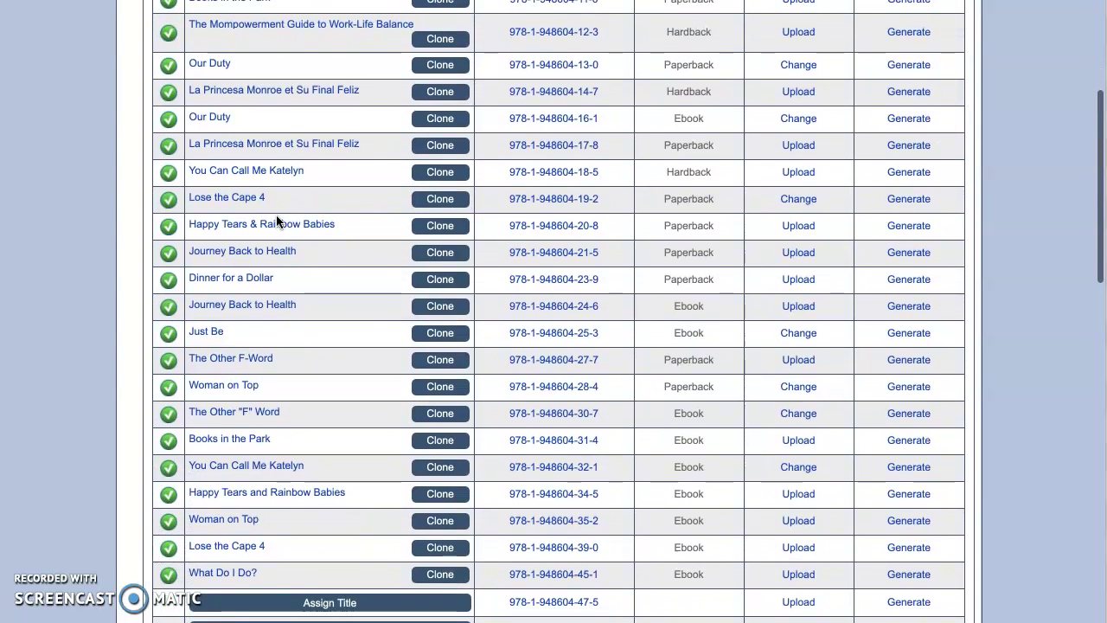
scroll(276, 214, up, 2)
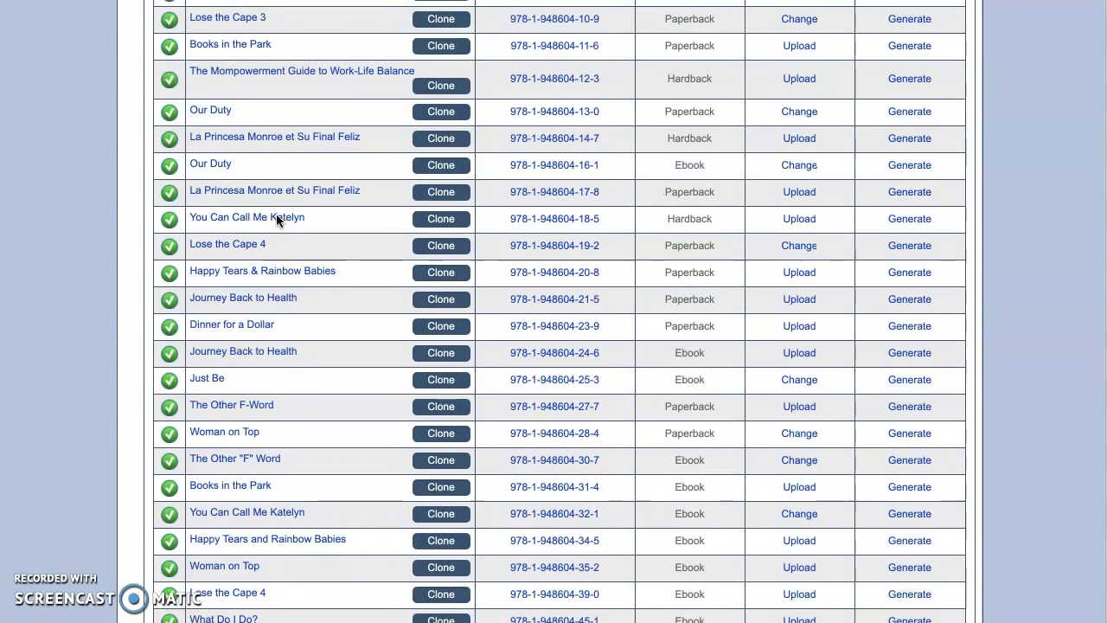
scroll(276, 214, down, 1)
scroll(276, 214, down, 2)
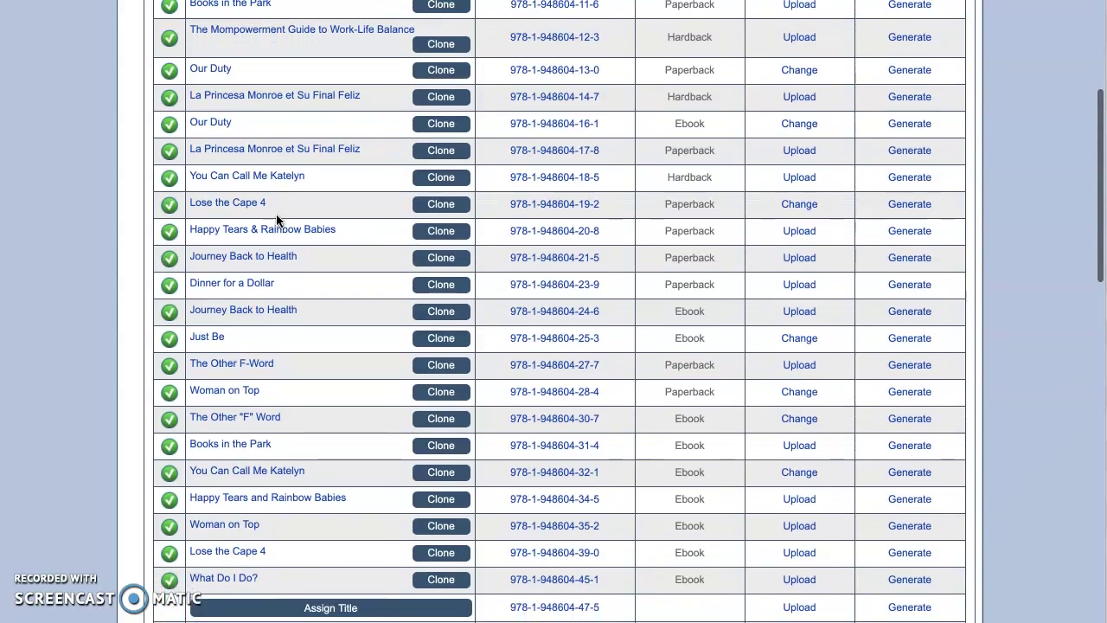
scroll(276, 214, up, 1)
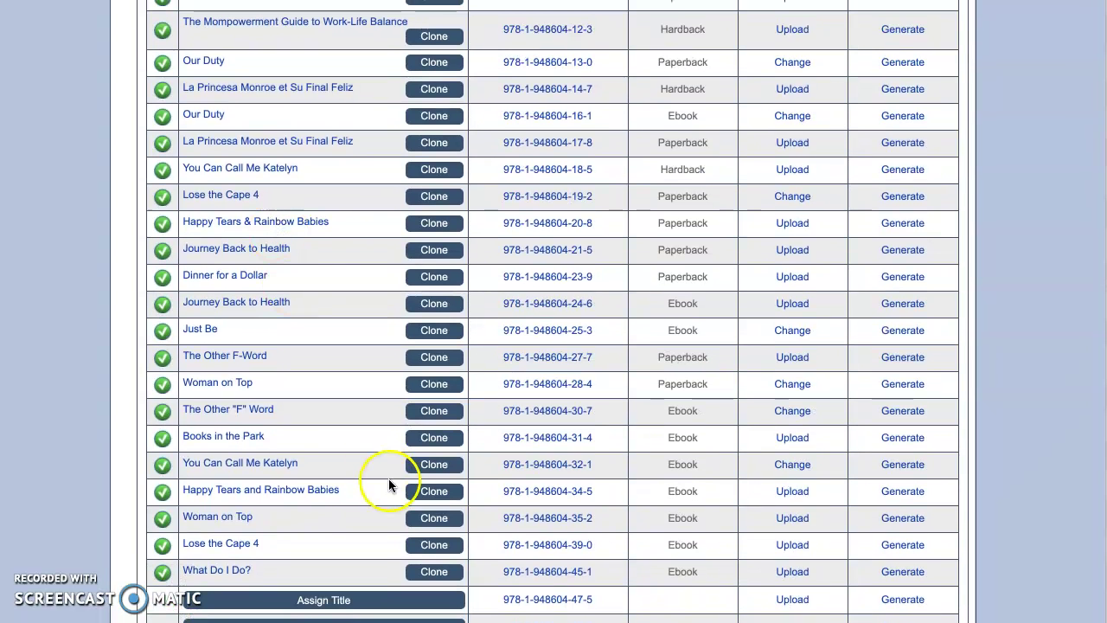